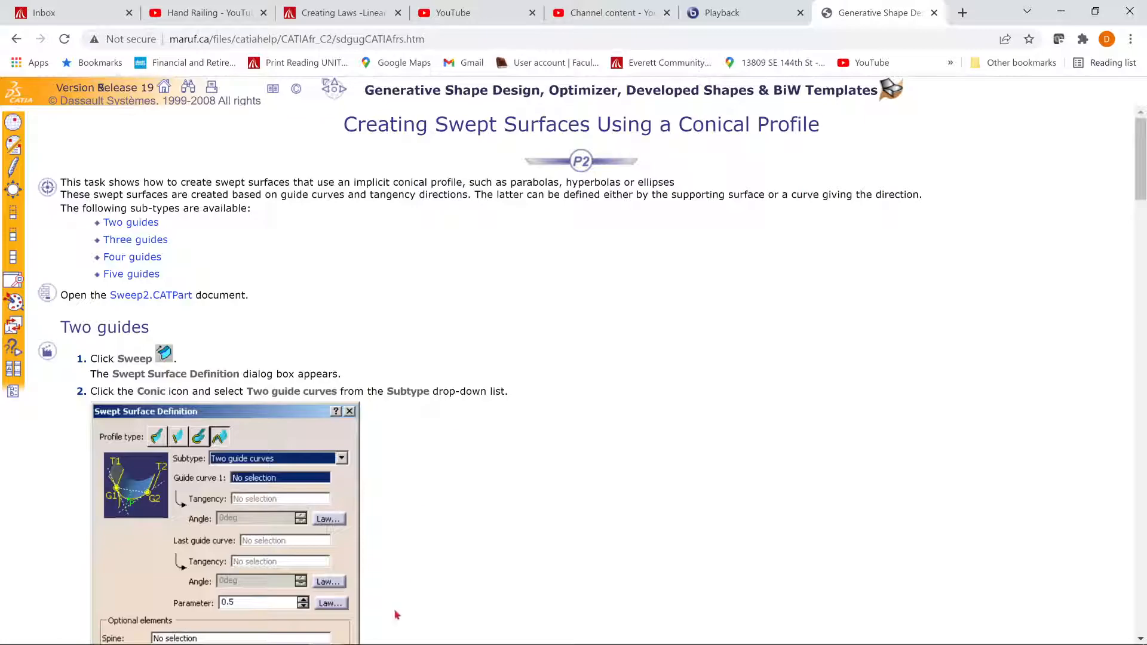
# Switch to 3DEXPERIENCE Sketcher and sketch a line about 3 in long, sloping down-left from about H 5.75 in, V 5 in
pyautogui.hotkey('alt', 'Tab')
pyautogui.hotkey('alt', 'Tab')
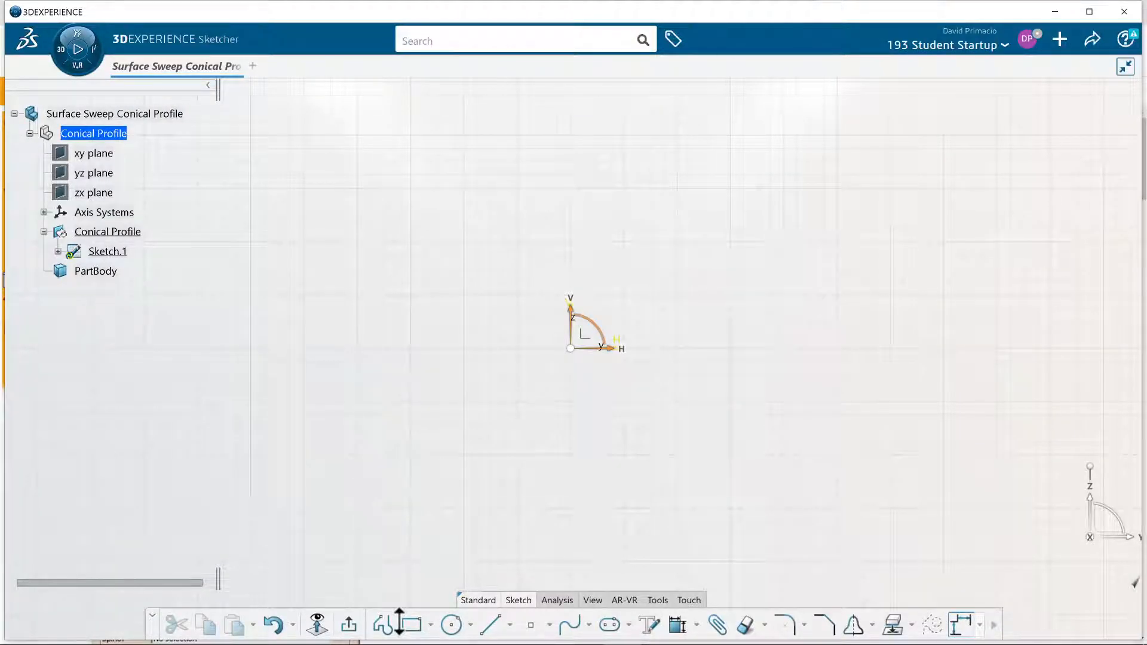
pyautogui.moveTo(563, 446)
pyautogui.mouseDown(button='middle')
pyautogui.moveTo(665, 455)
pyautogui.moveTo(639, 467)
pyautogui.mouseUp(button='middle')
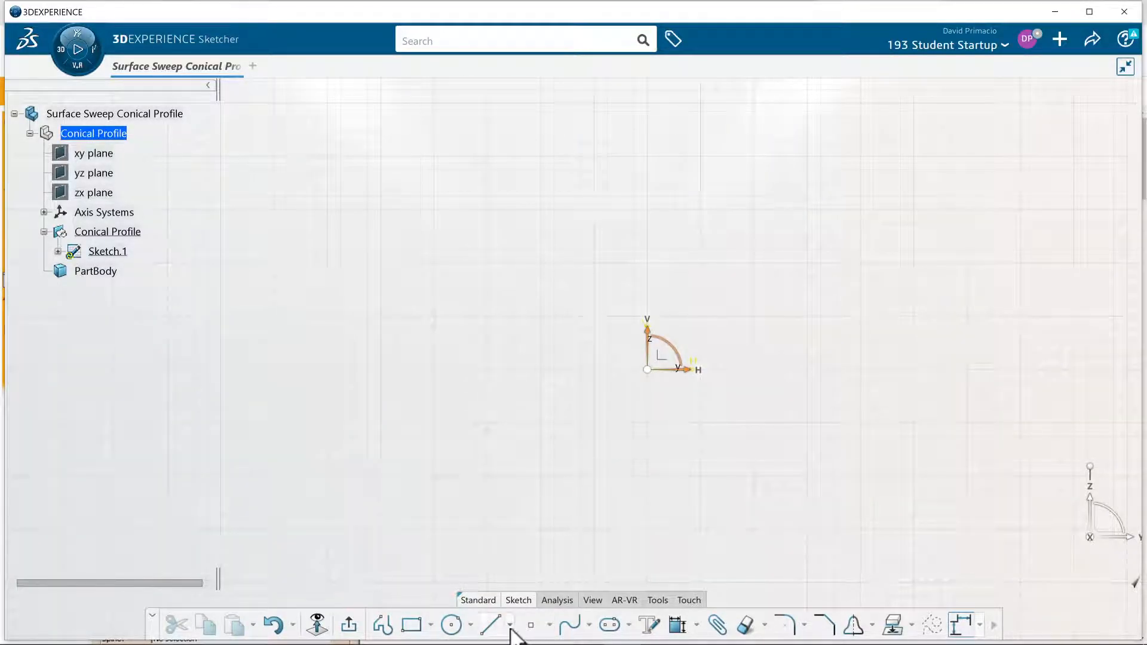
pyautogui.click(490, 624)
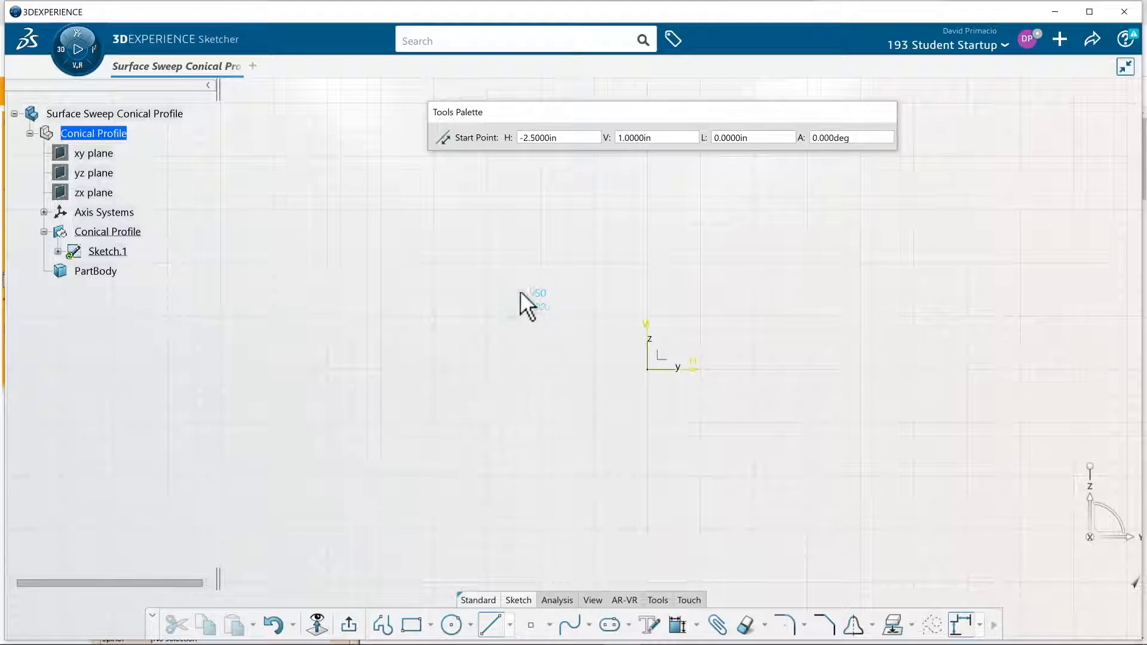
pyautogui.moveTo(555, 414)
pyautogui.mouseDown(button='middle')
pyautogui.moveTo(140, 539)
pyautogui.moveTo(80, 594)
pyautogui.mouseUp(button='middle')
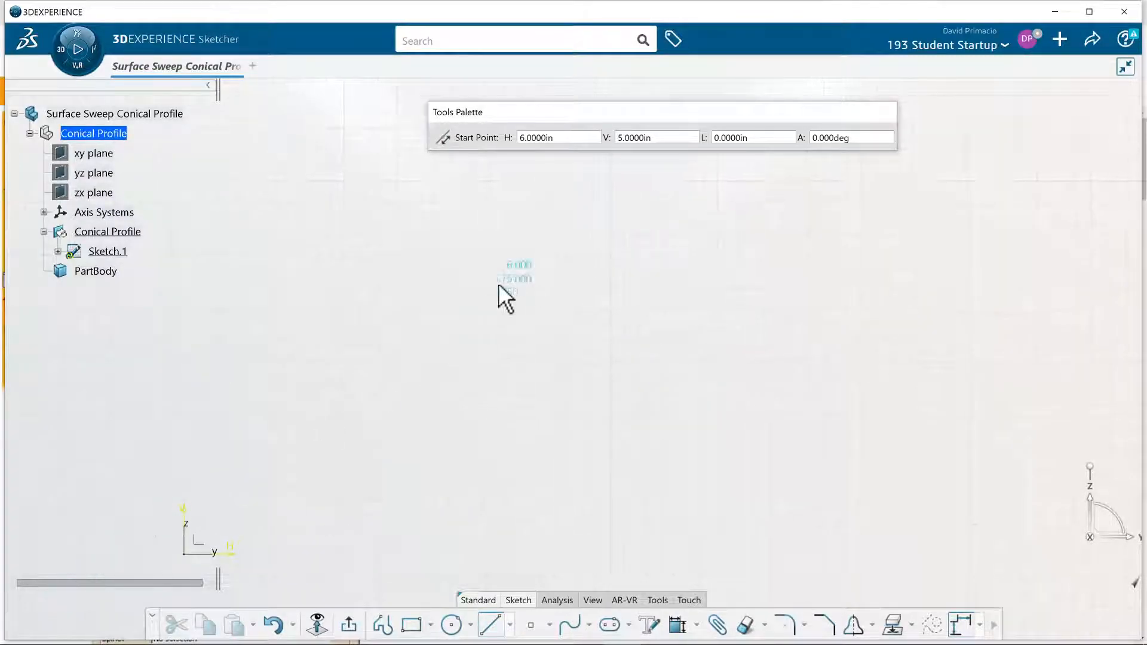
pyautogui.click(491, 288)
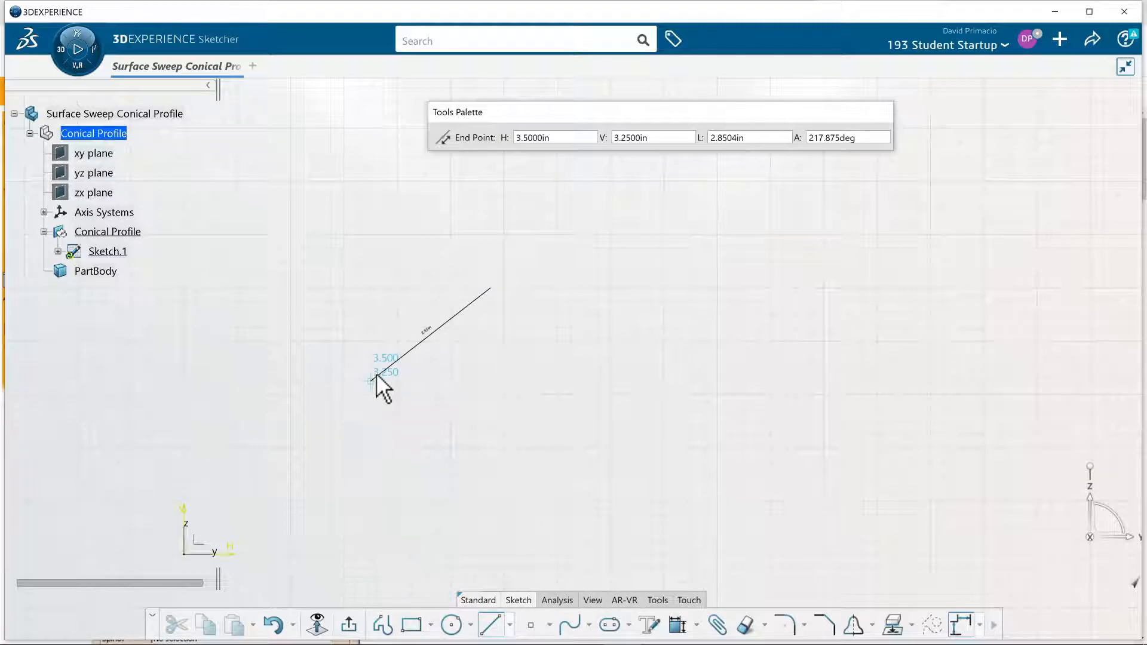
pyautogui.click(357, 380)
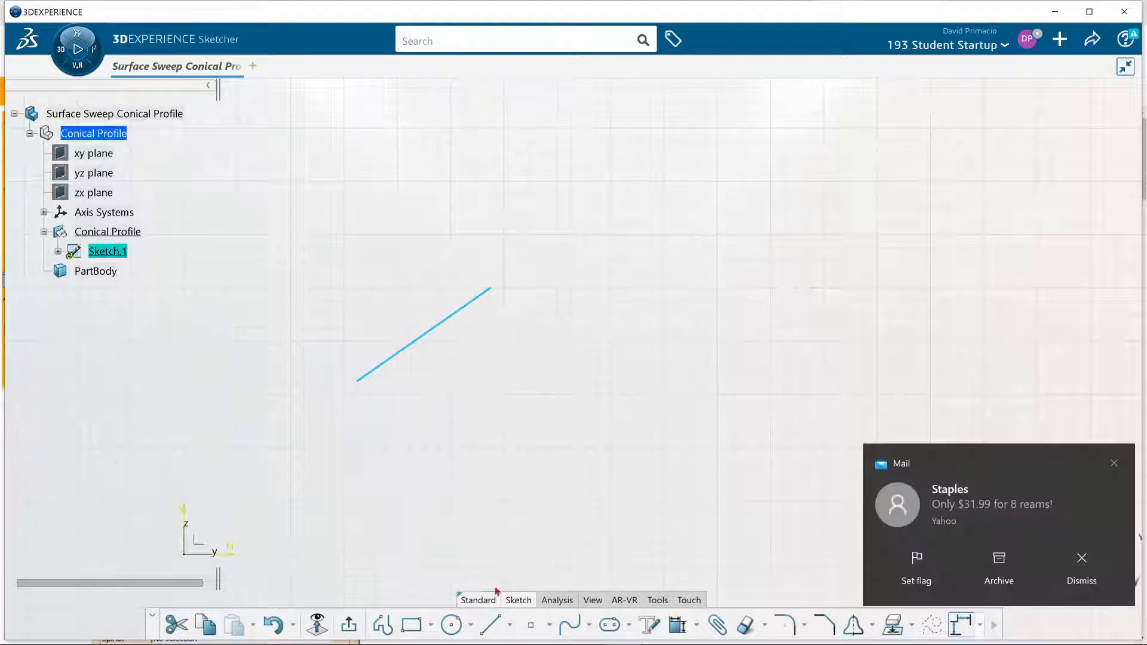
# Sketch a second line sloping down-right from about H 9.75 in, V 5 in, level with the first line's upper end
pyautogui.click(490, 625)
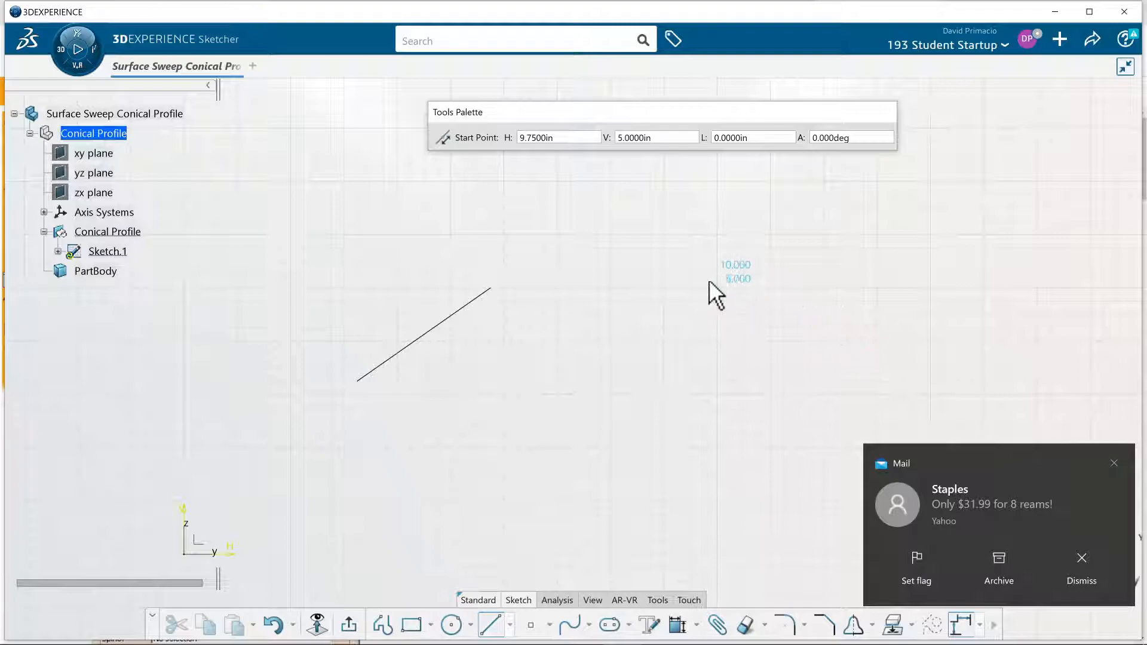
pyautogui.click(704, 288)
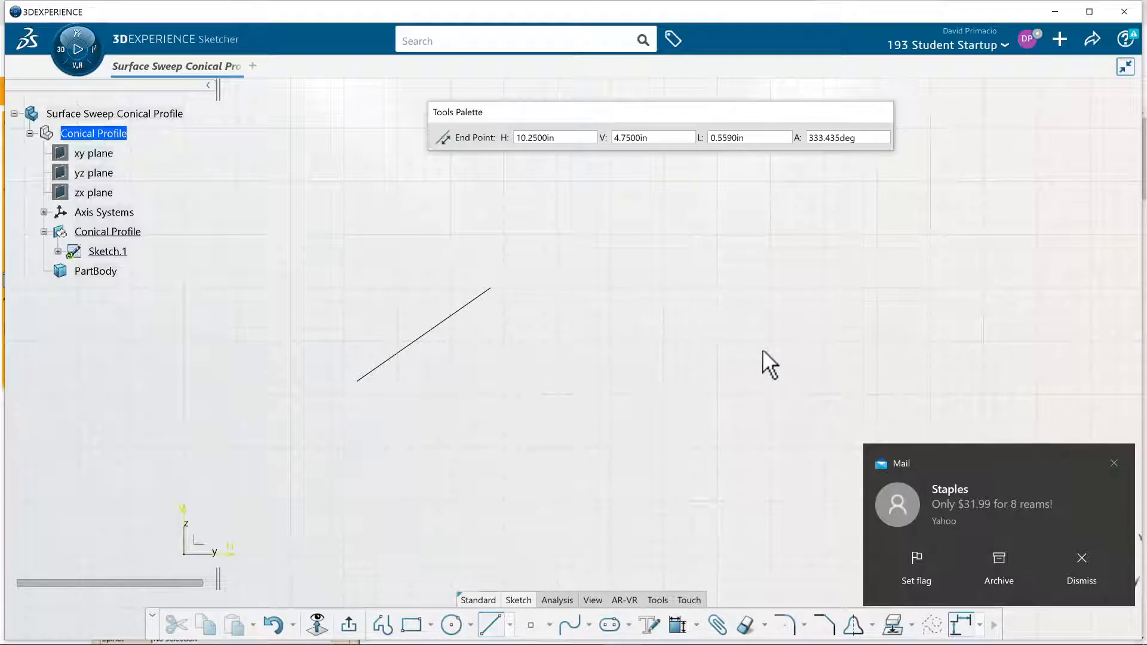
pyautogui.click(810, 394)
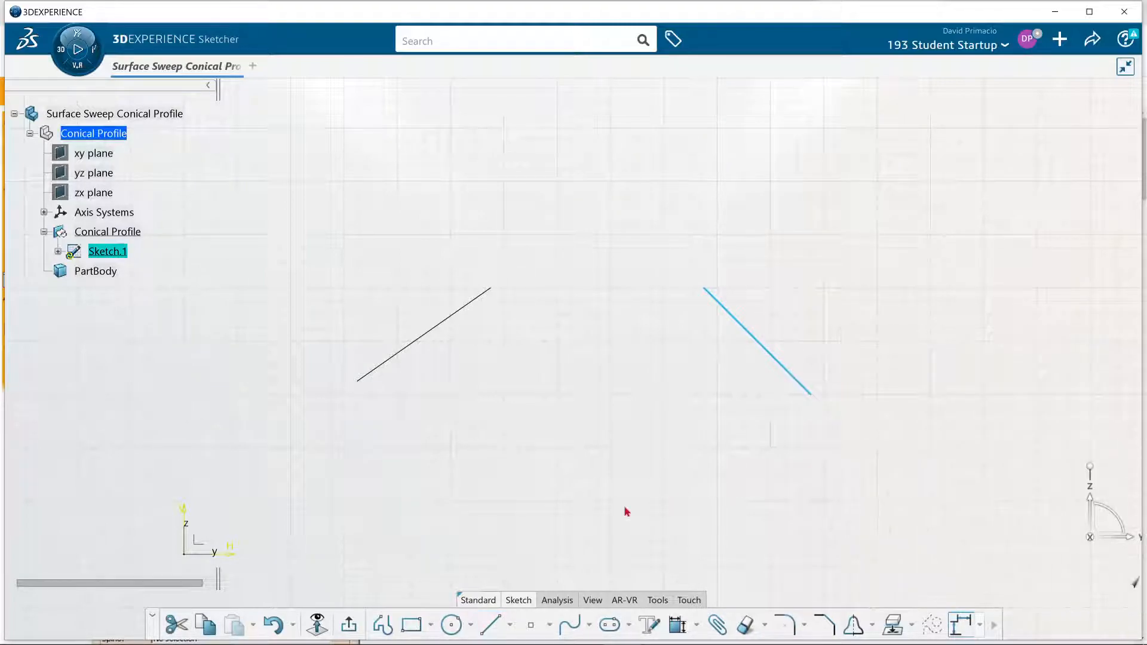
pyautogui.click(590, 455)
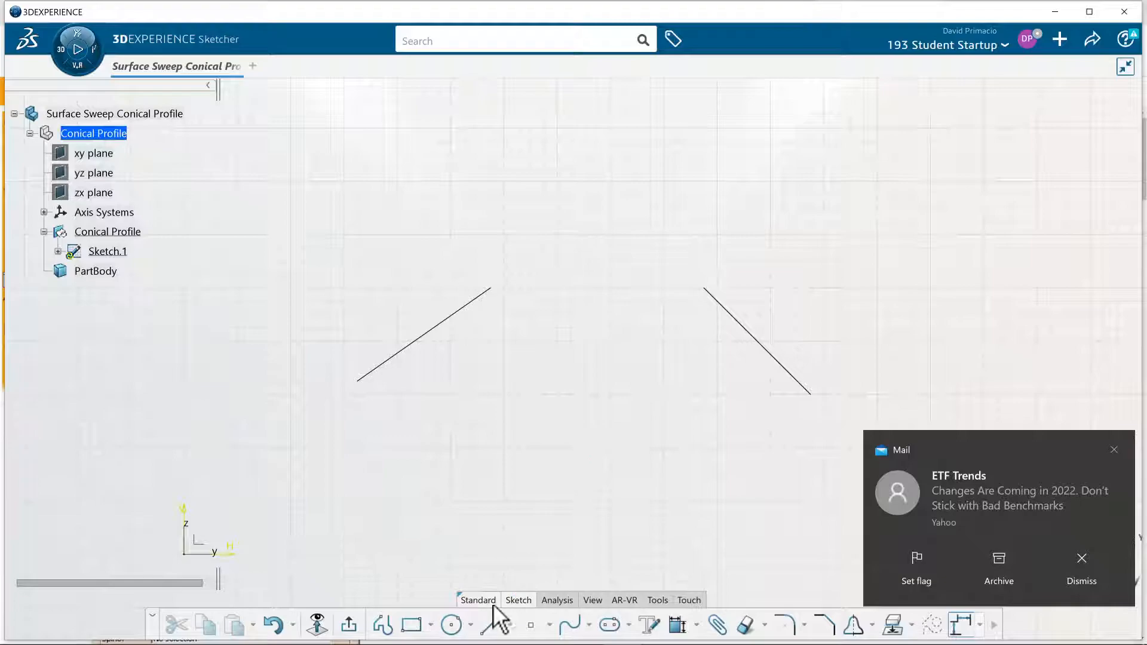
# Sketch a line continuing the first sloped line up-right from its upper end, parallel to it, ending above the second line's upper end
pyautogui.click(490, 624)
pyautogui.moveTo(537, 321); pyautogui.dragTo(511, 458, button='middle')
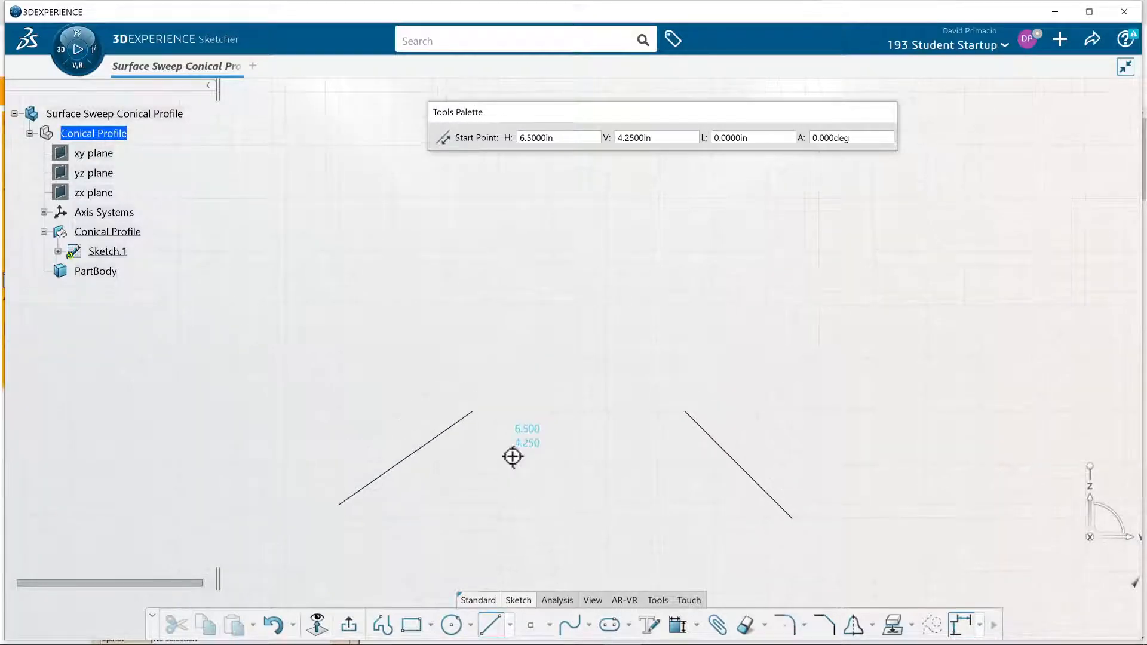
pyautogui.click(473, 410)
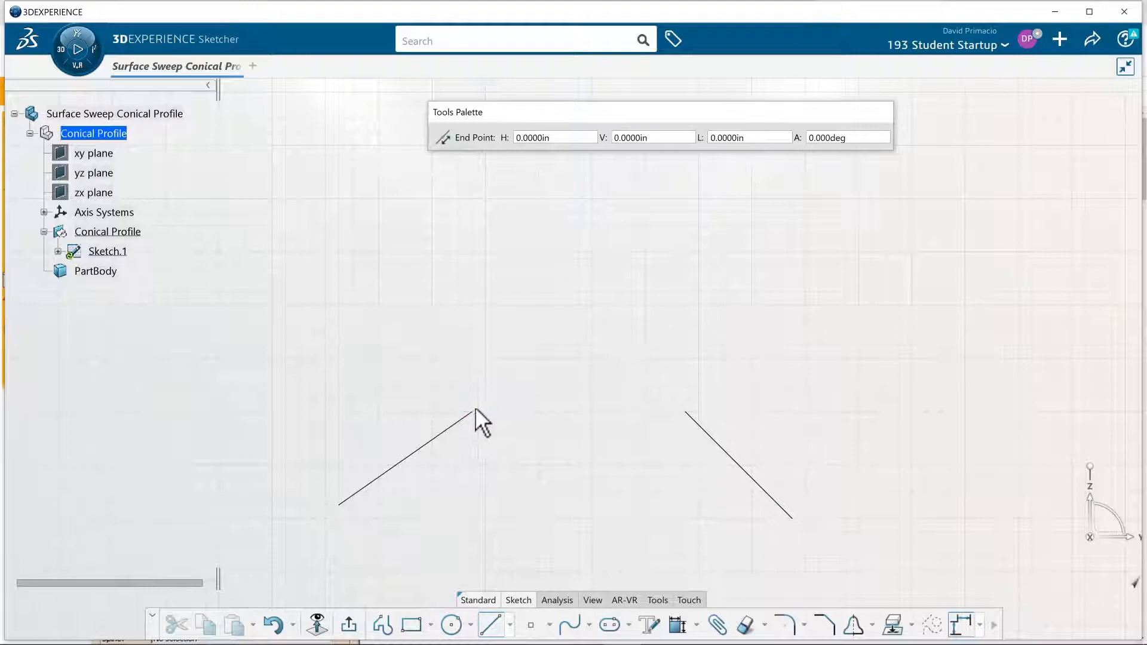
pyautogui.click(690, 258)
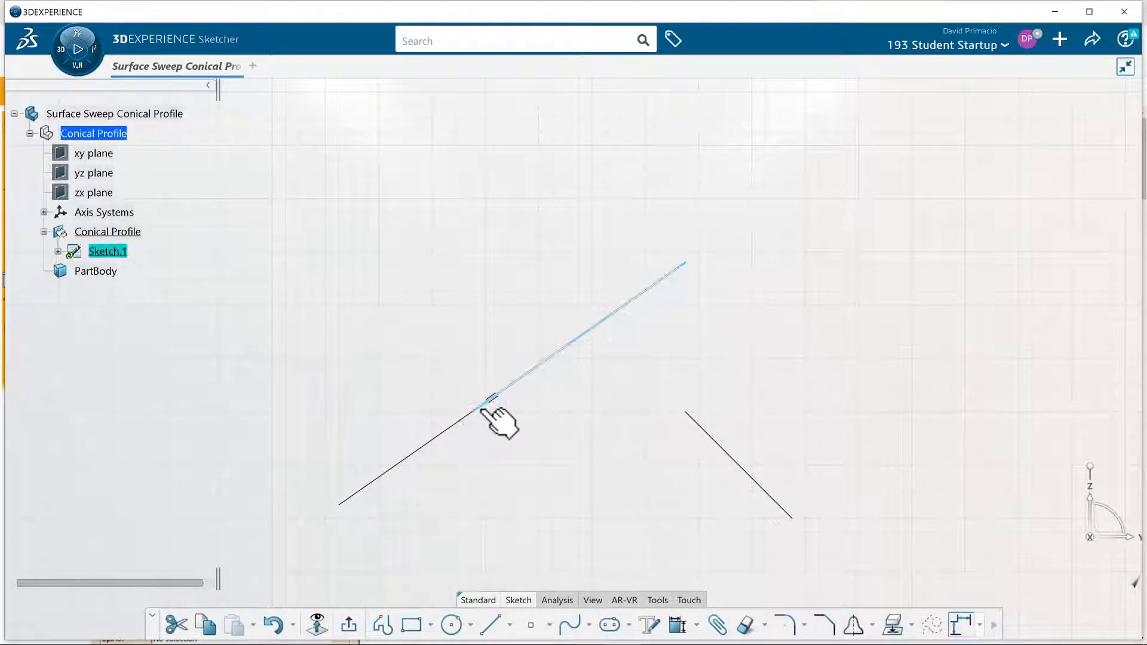
# Sketch a line continuing the second sloped line up-left from its upper end, parallel to it and crossing the other extension
pyautogui.click(491, 624)
pyautogui.click(680, 409)
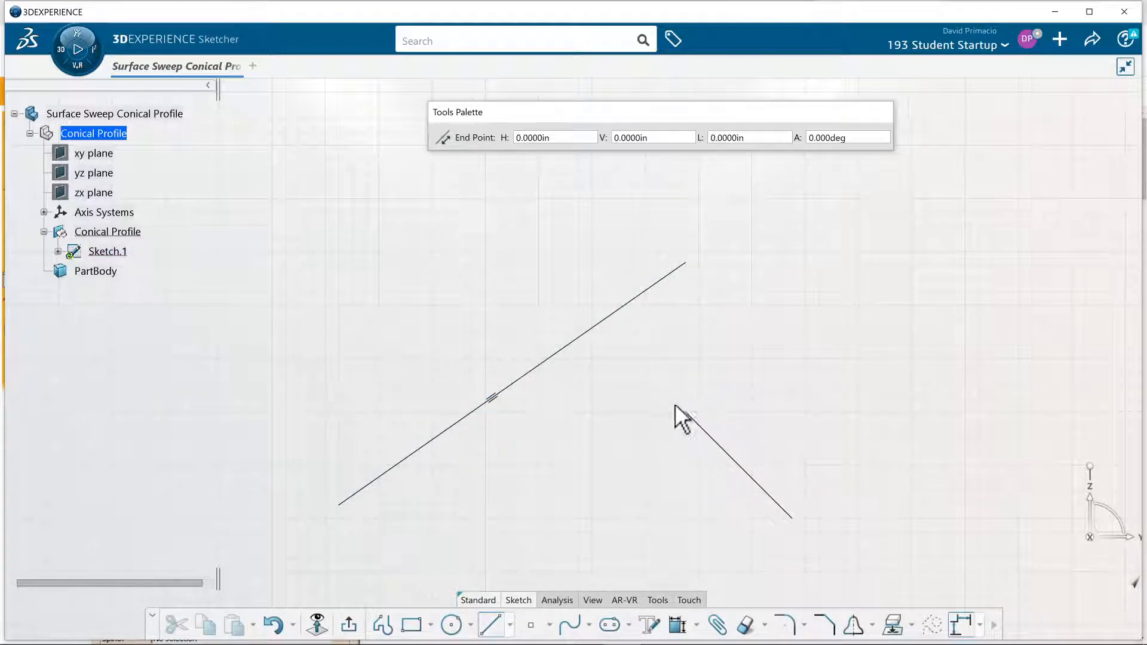
pyautogui.click(530, 252)
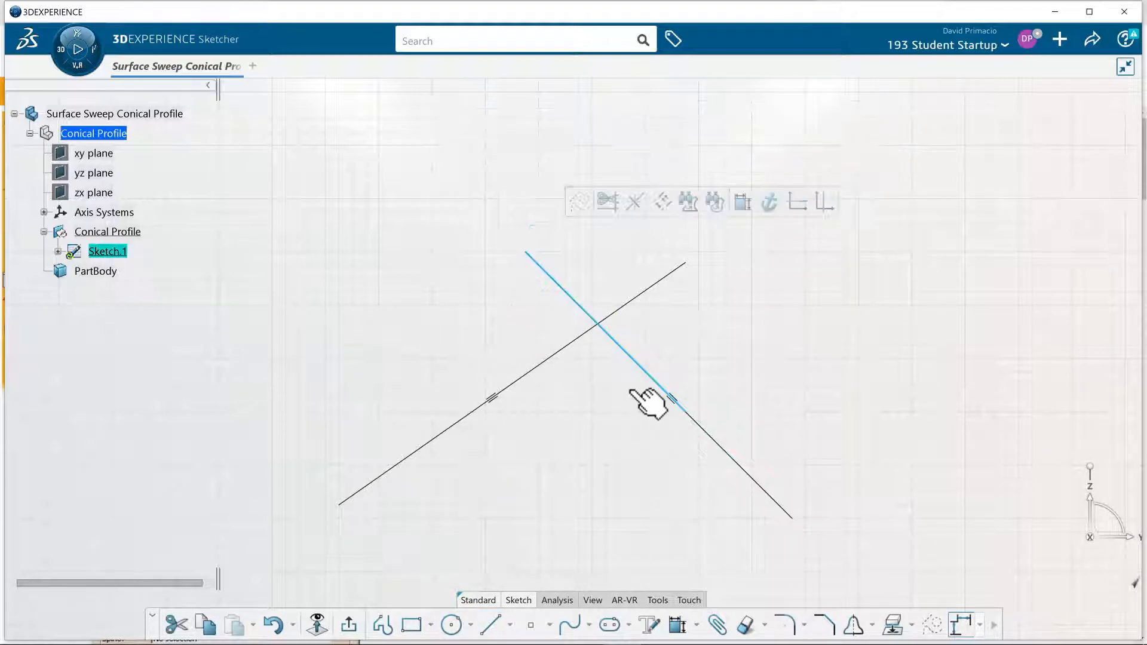
# Examine the constraints defined between the right sloped line and its upper extension, and close the definition without changes
pyautogui.click(675, 407)
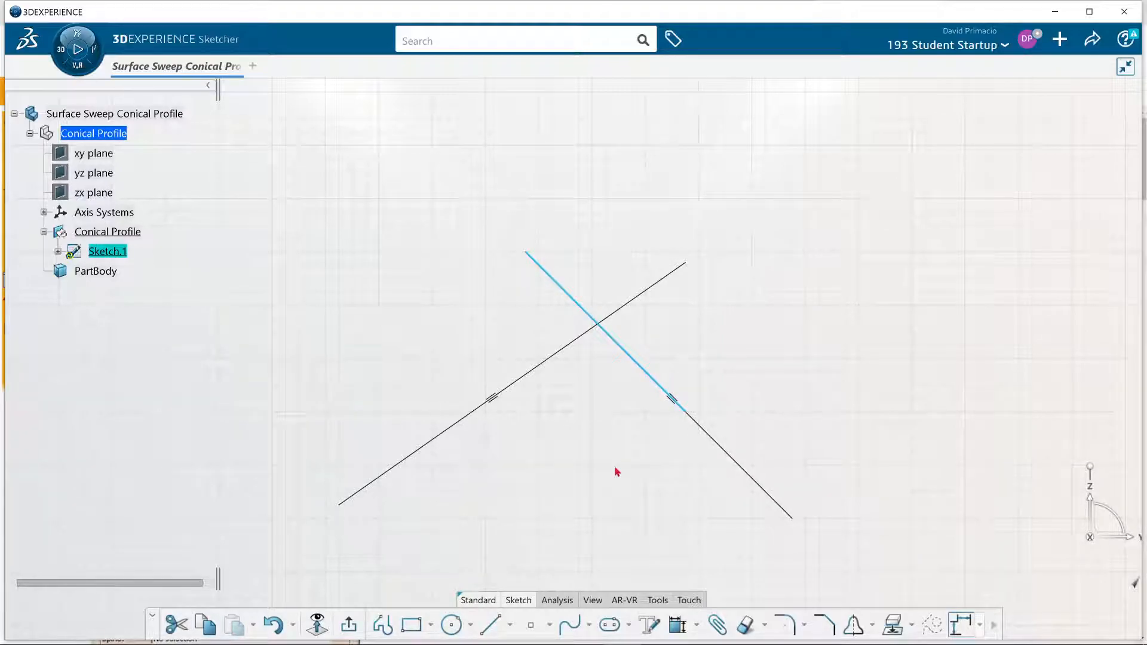
pyautogui.keyDown('ctrl'); pyautogui.click(718, 444); pyautogui.keyUp('ctrl')
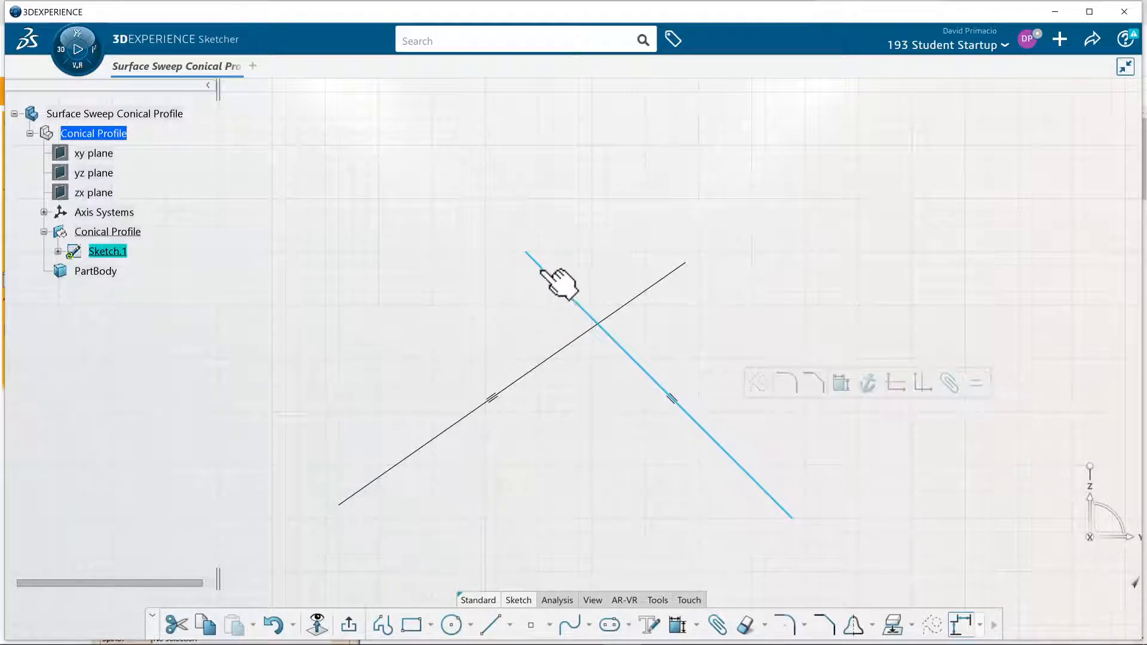
pyautogui.click(697, 624)
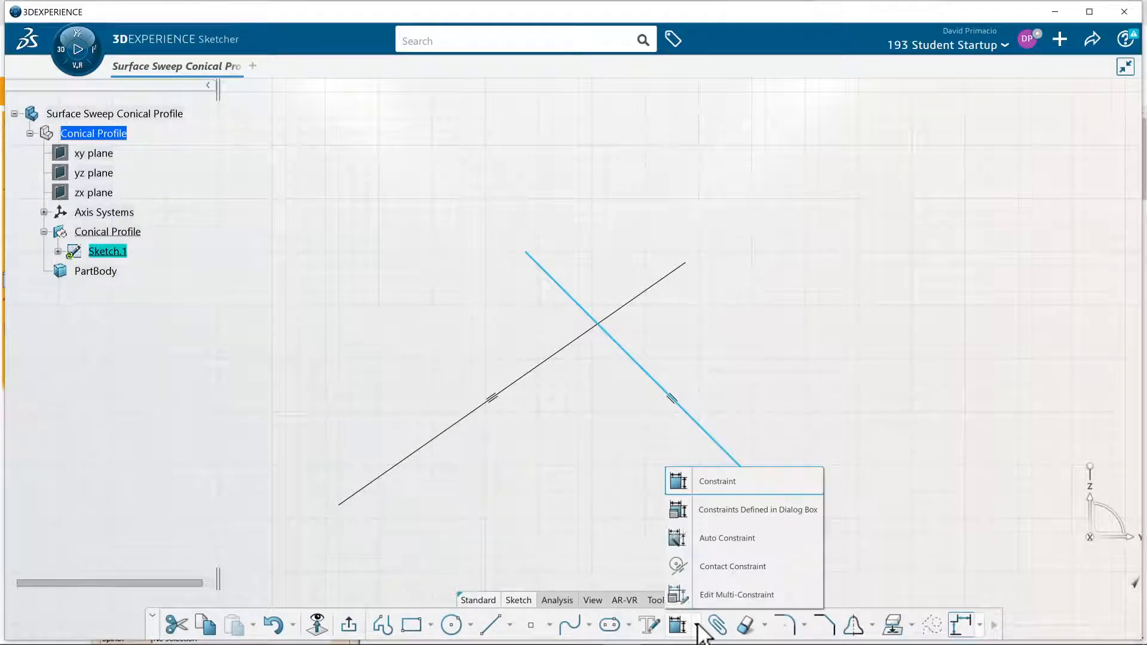
pyautogui.click(732, 515)
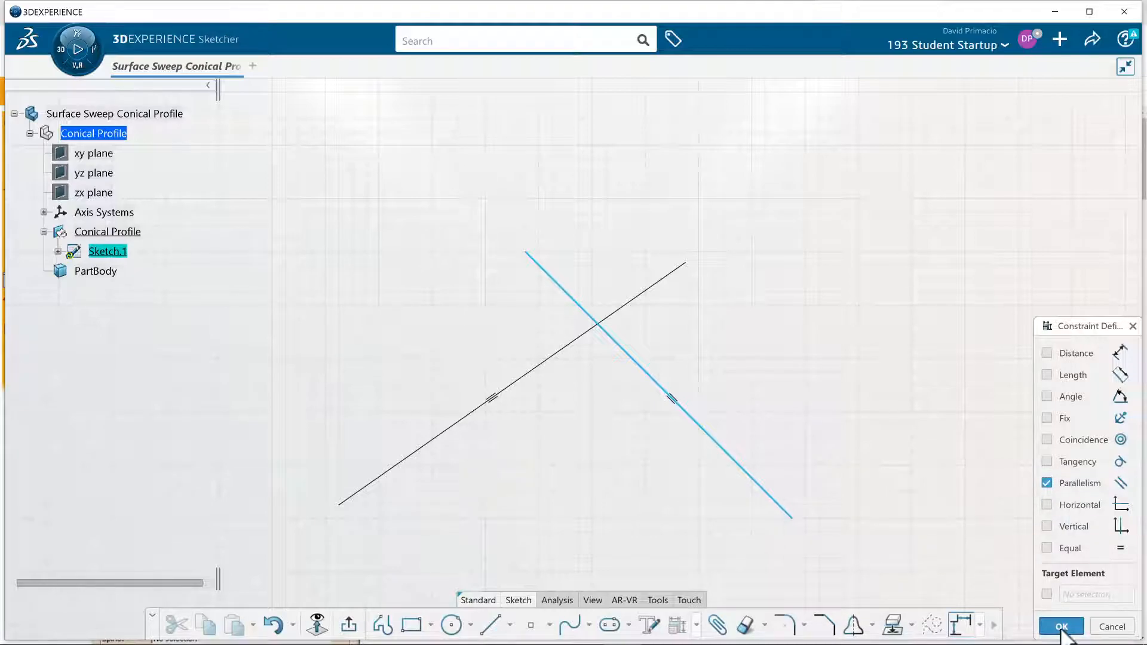
pyautogui.click(1111, 626)
pyautogui.click(614, 411)
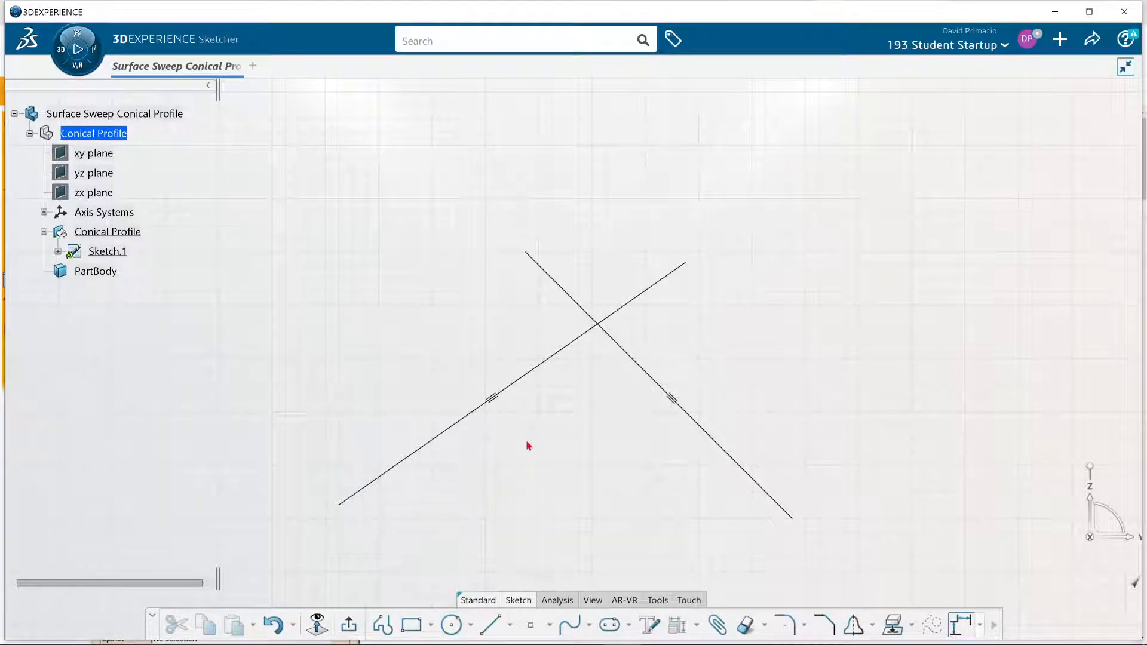
# Sketch a line down-right from the left sloped line's upper end, parallel to the line descending on the opposite side
pyautogui.click(489, 627)
pyautogui.click(472, 412)
pyautogui.moveTo(614, 520); pyautogui.dragTo(619, 481, button='middle')
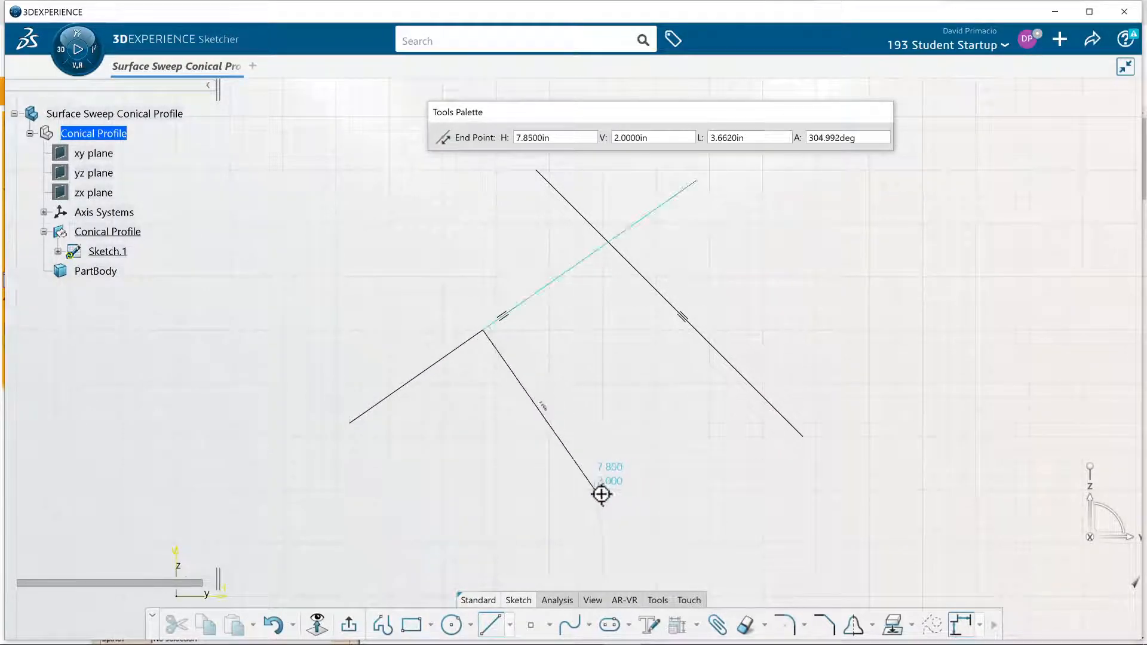
pyautogui.click(640, 488)
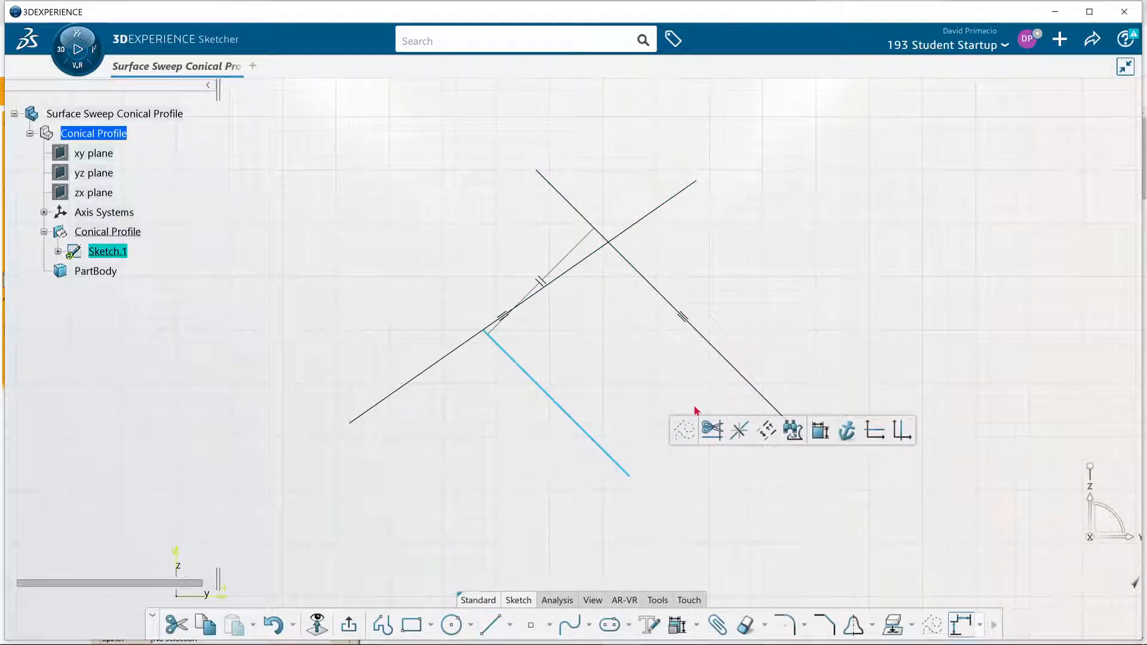
pyautogui.click(491, 625)
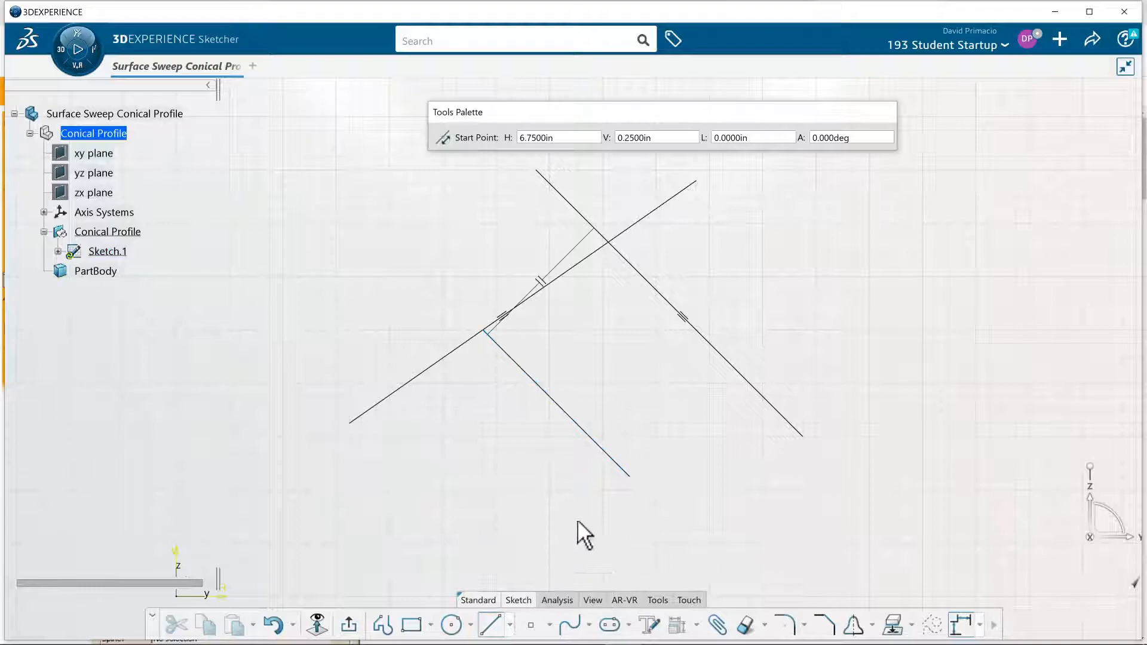
pyautogui.click(685, 329)
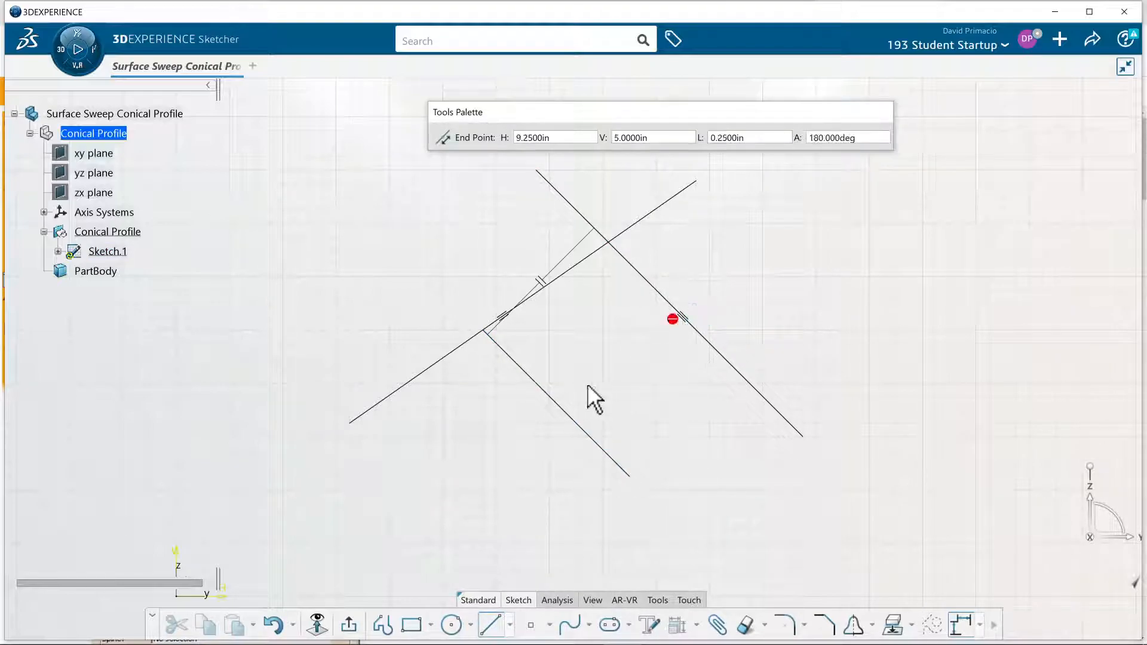
pyautogui.click(478, 475)
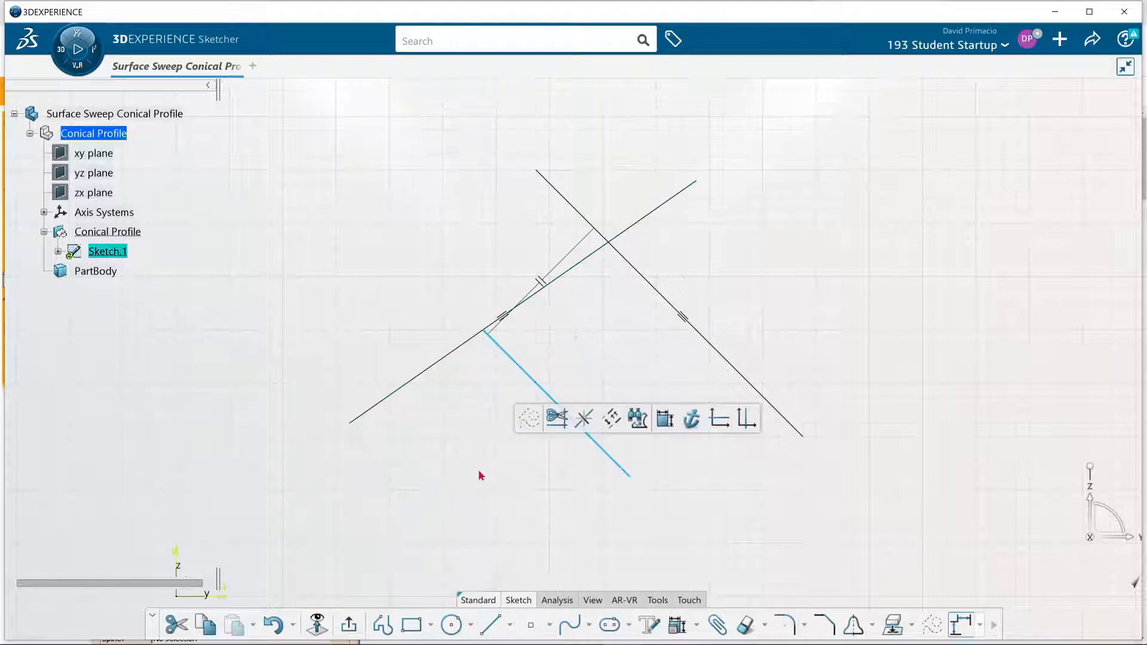
# Sketch a line down-left from the right sloped line's upper end, parallel to the left line and crossing the lower diagonal
pyautogui.click(498, 615)
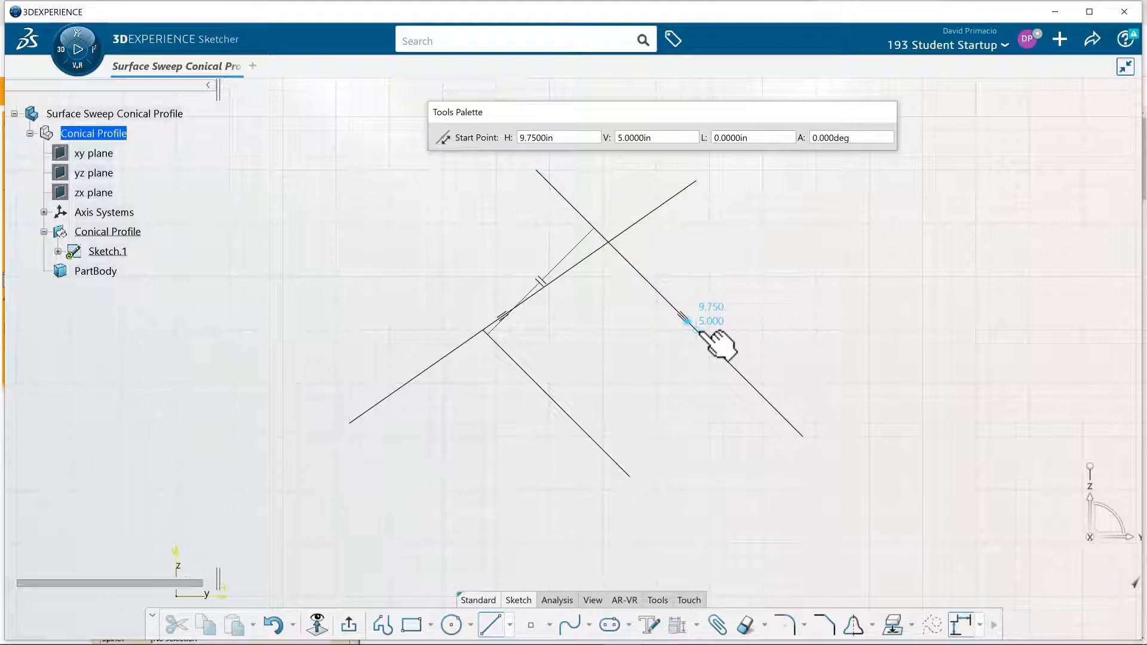
pyautogui.click(694, 330)
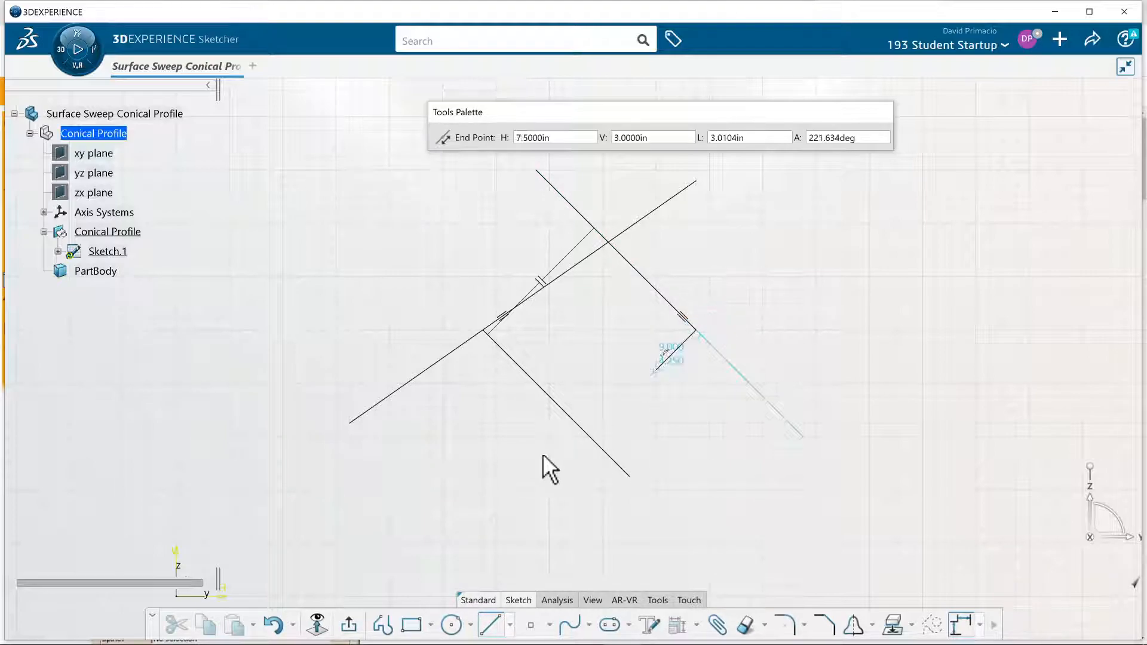
pyautogui.click(511, 458)
pyautogui.click(504, 528)
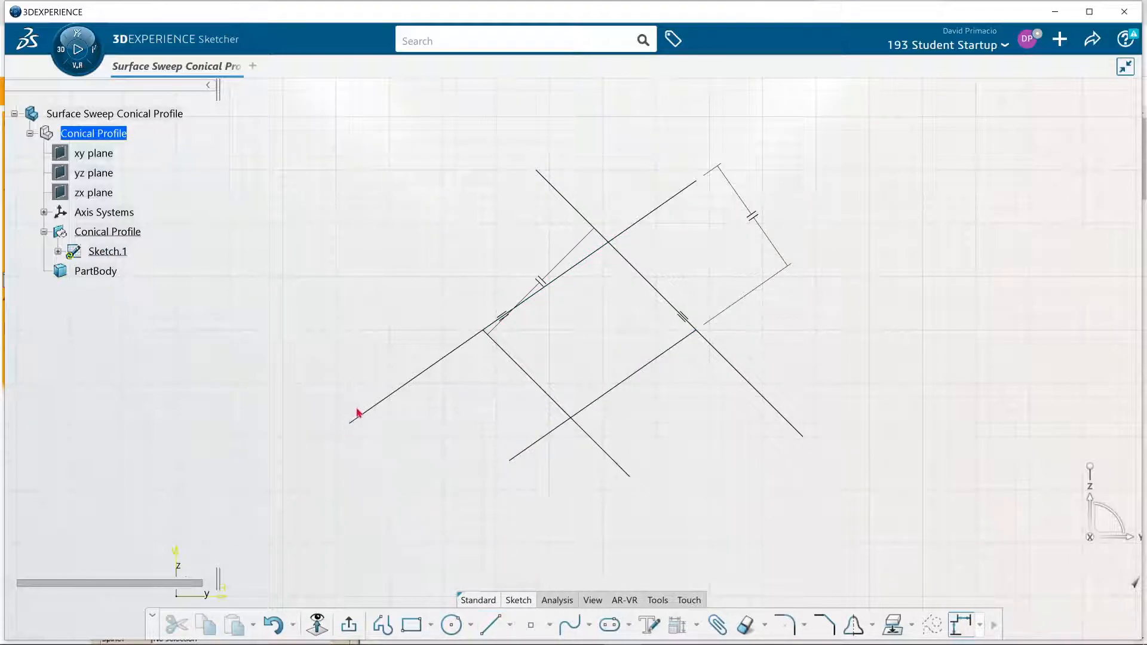
# Set both outer sloped lines, lower-left and lower-right, to light red with line thickness 4 (0.03937 in)
pyautogui.click(374, 406)
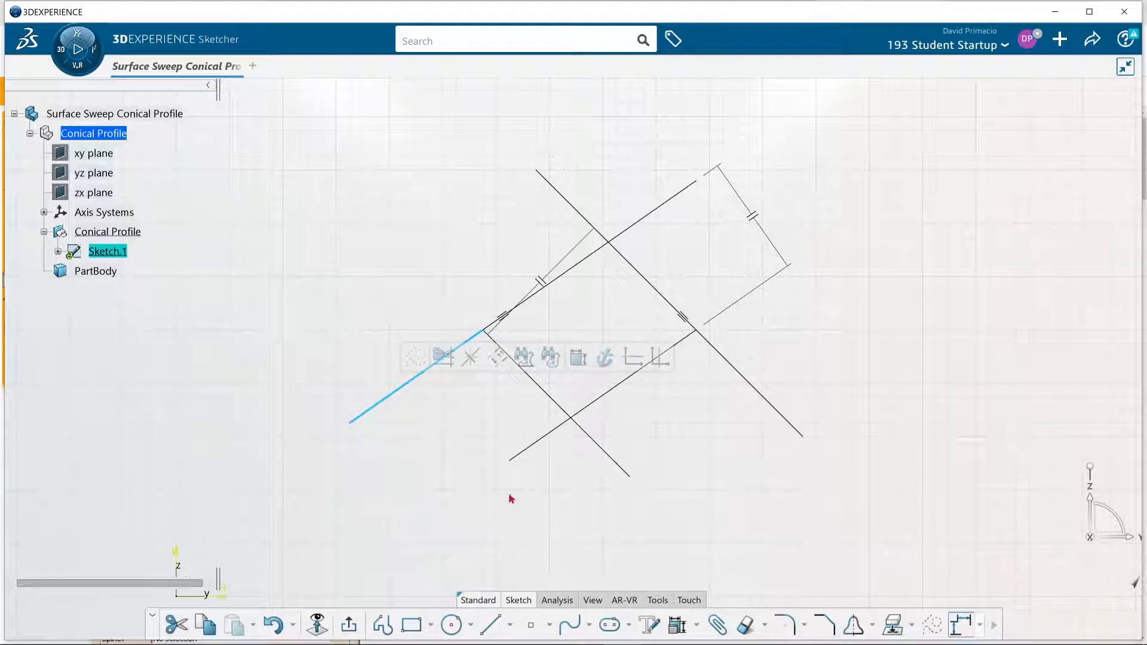
pyautogui.keyDown('ctrl'); pyautogui.click(777, 408); pyautogui.keyUp('ctrl')
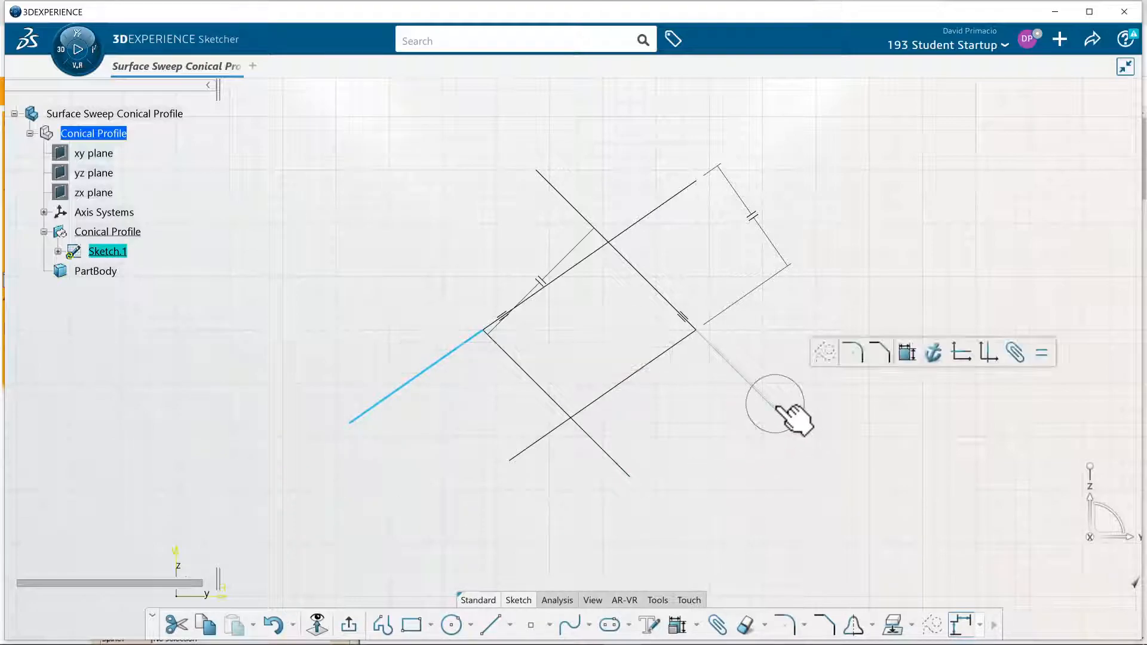
pyautogui.rightClick(777, 408)
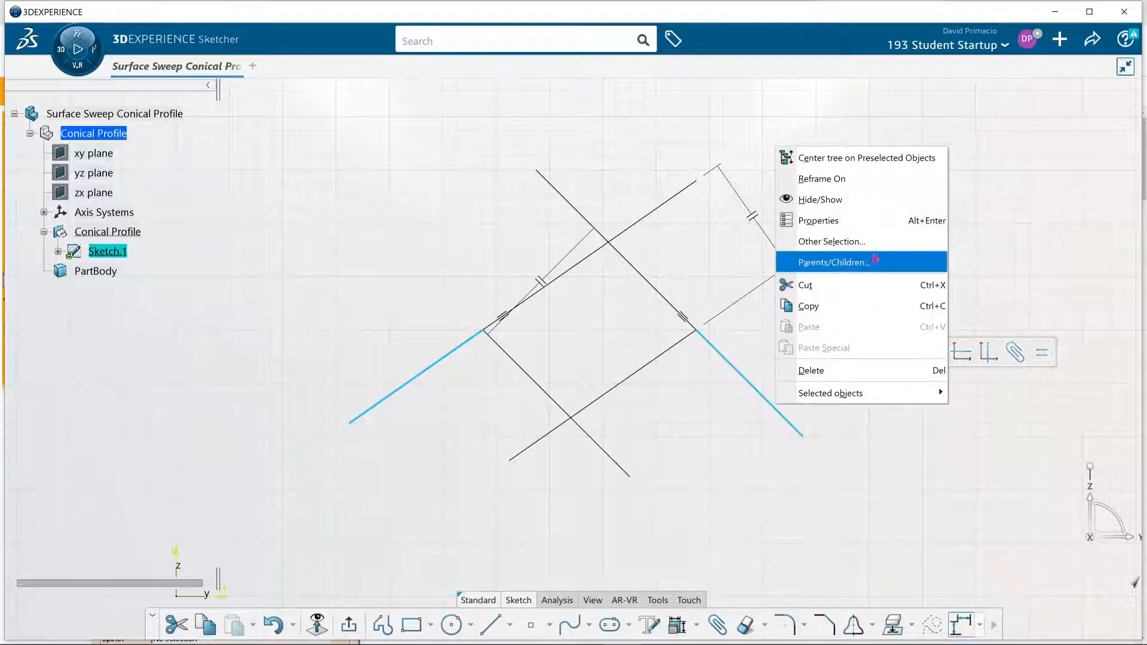
pyautogui.click(888, 228)
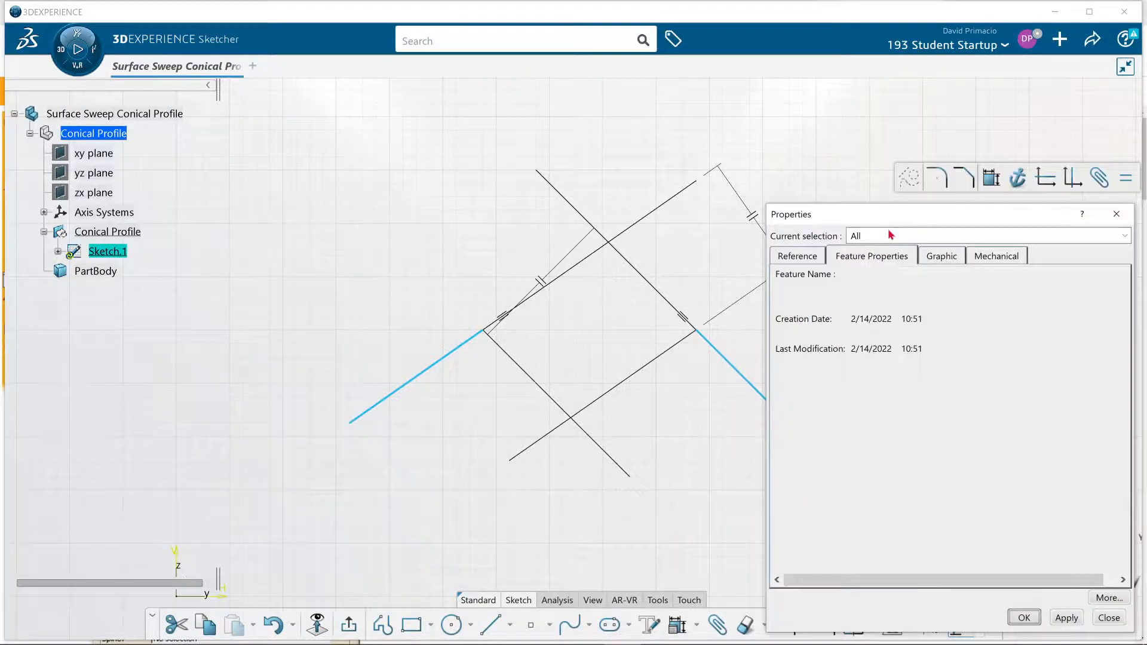
pyautogui.click(939, 257)
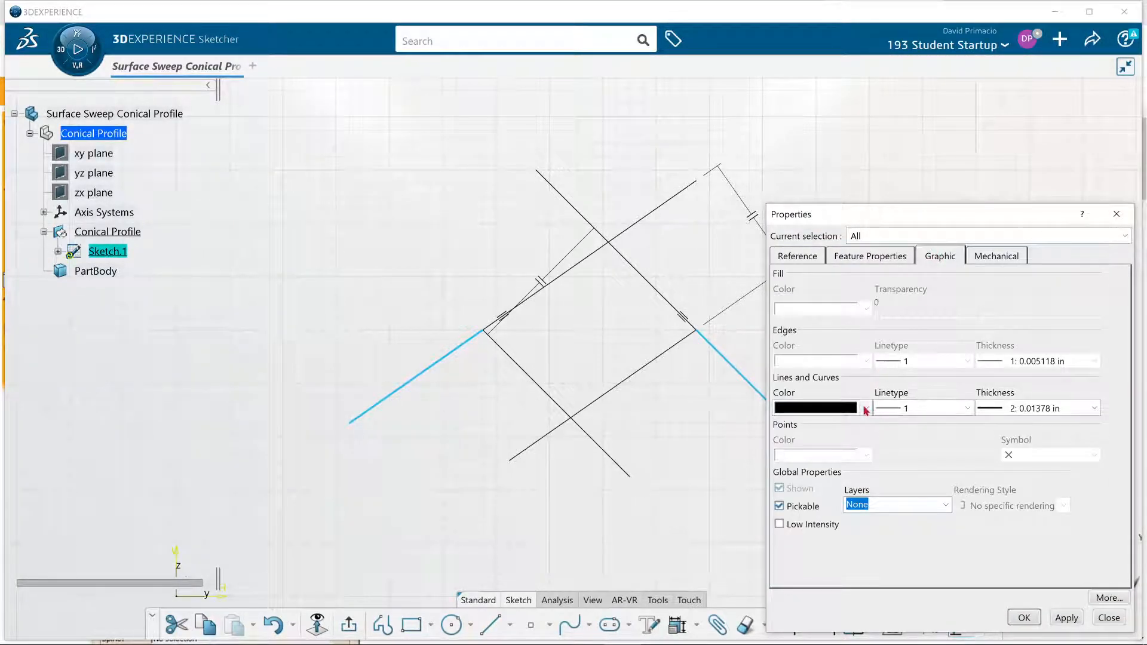
pyautogui.click(866, 408)
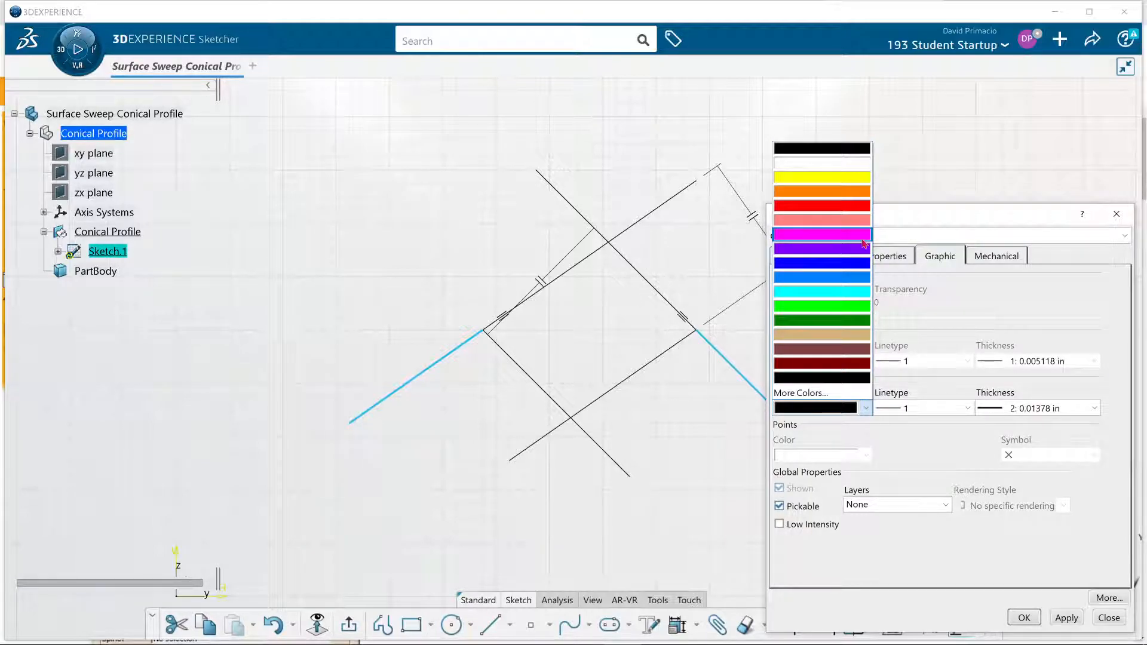
pyautogui.click(864, 221)
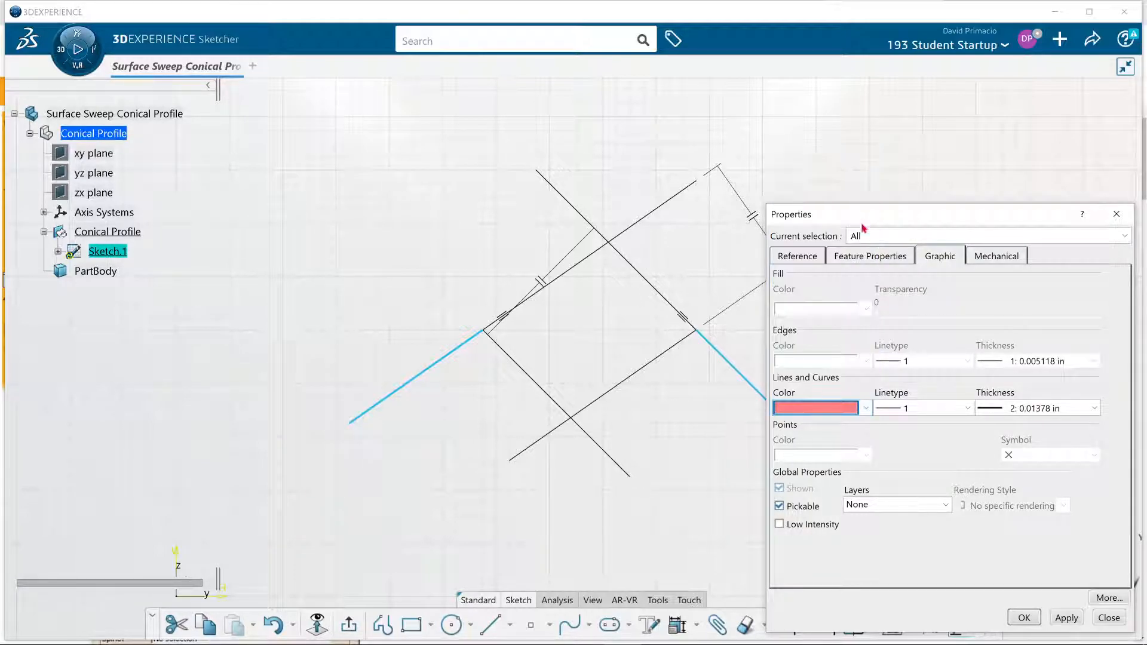
pyautogui.click(1028, 410)
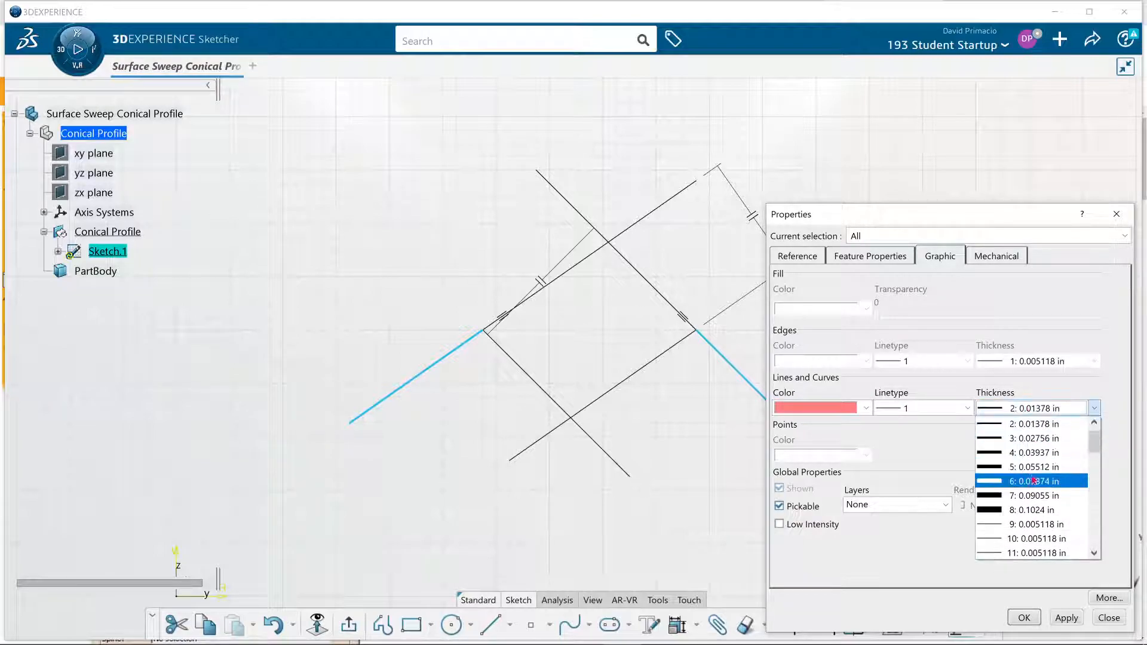
pyautogui.click(1031, 452)
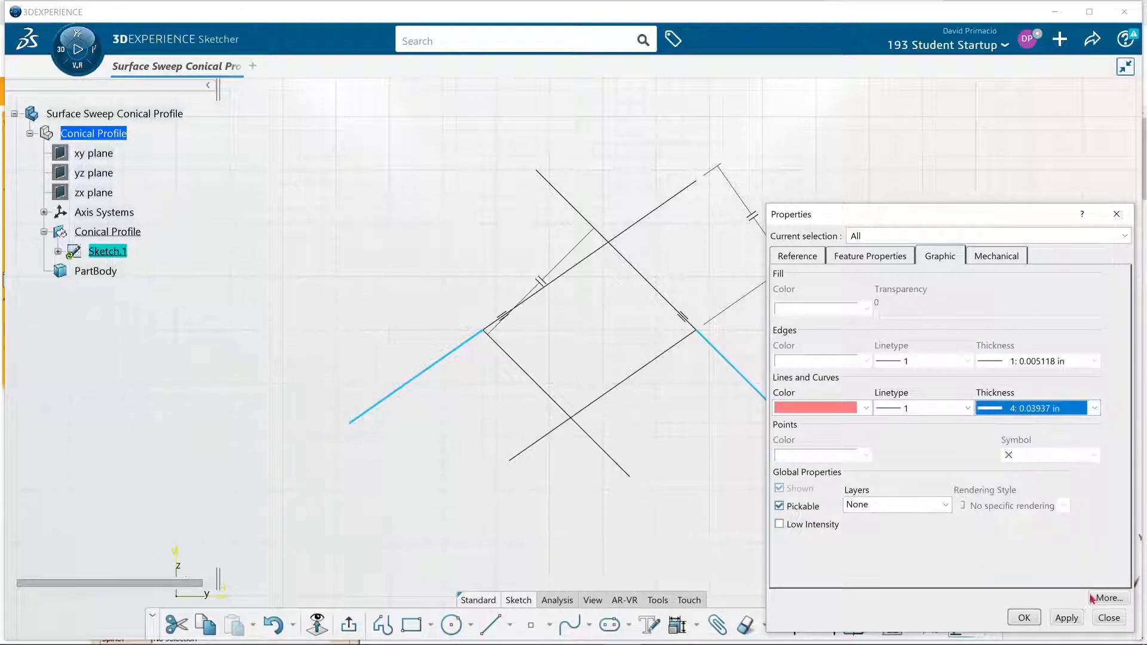
pyautogui.click(1063, 620)
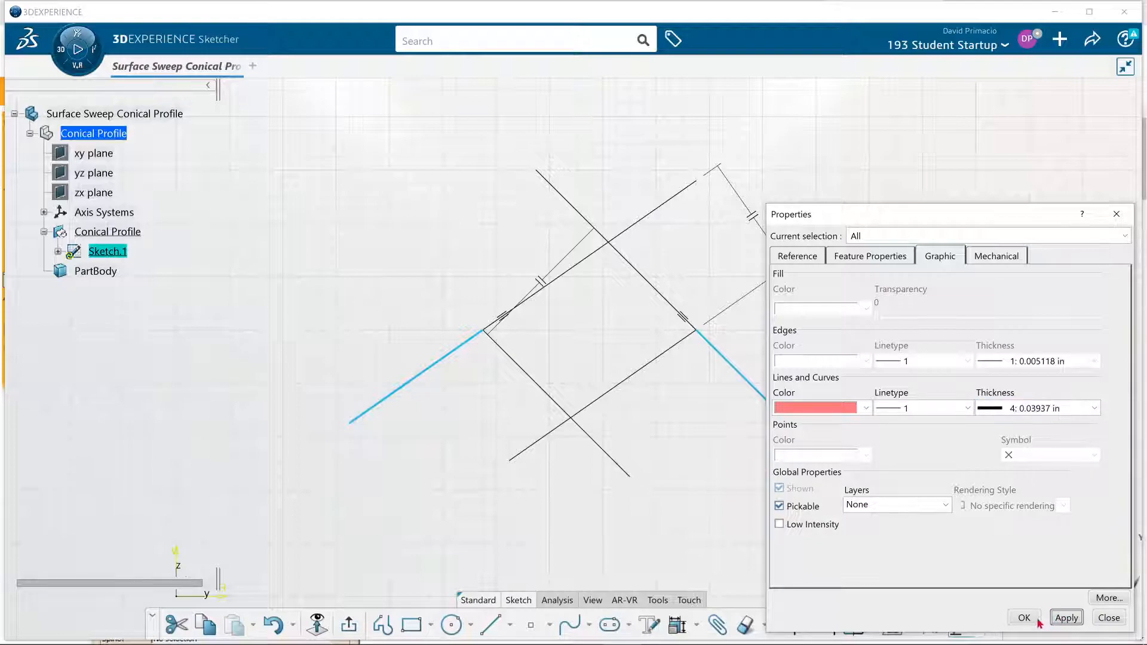
pyautogui.click(1035, 622)
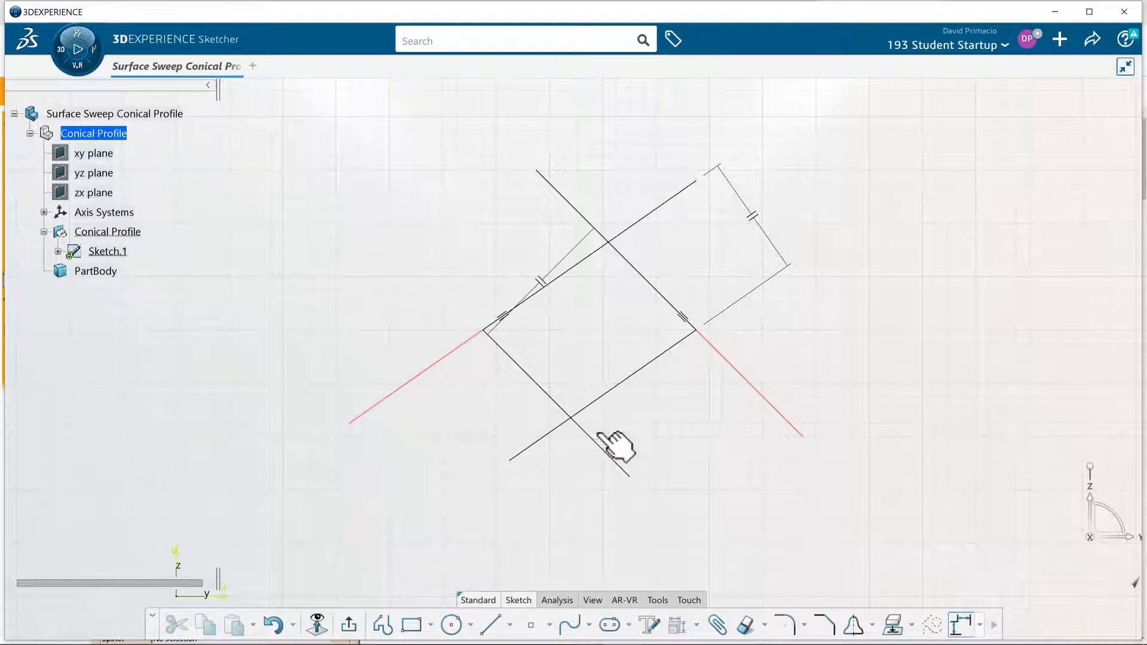
# Increase the thickness of the two light red lines to 7 (0.09055 in)
pyautogui.click(422, 372)
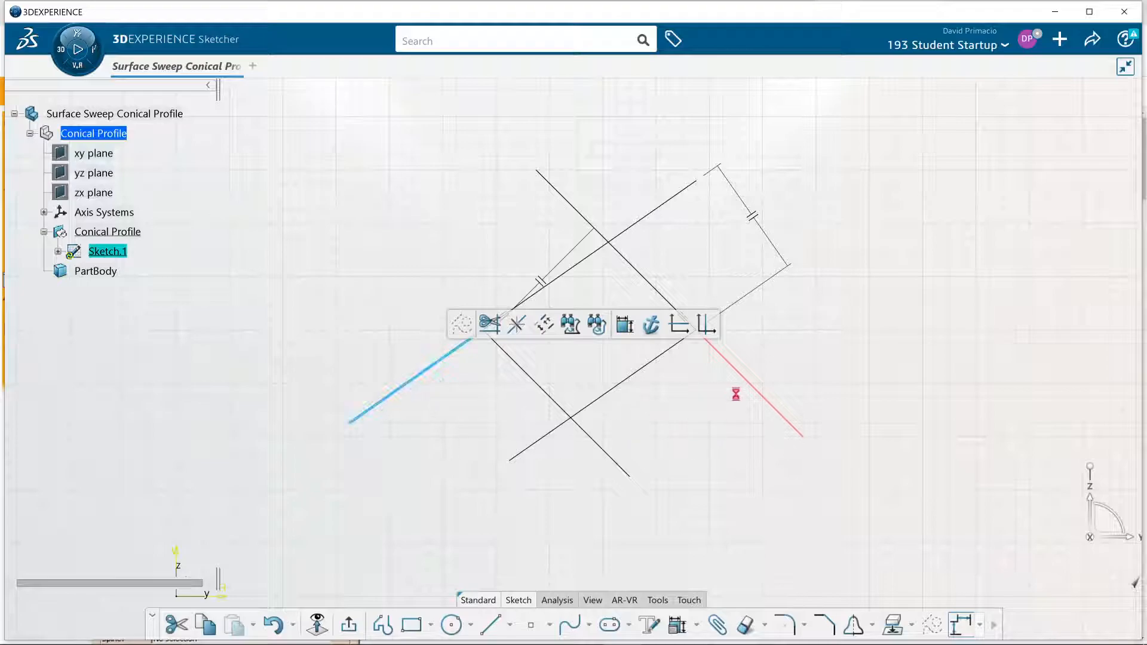
pyautogui.keyDown('ctrl'); pyautogui.click(758, 388); pyautogui.keyUp('ctrl')
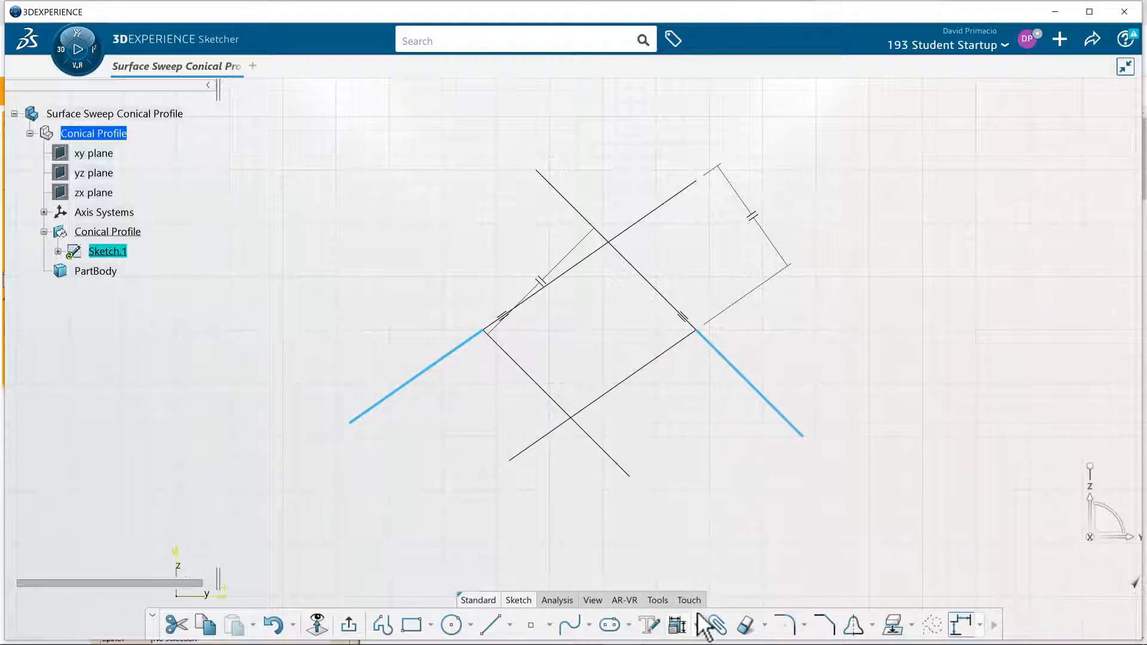
pyautogui.rightClick(761, 394)
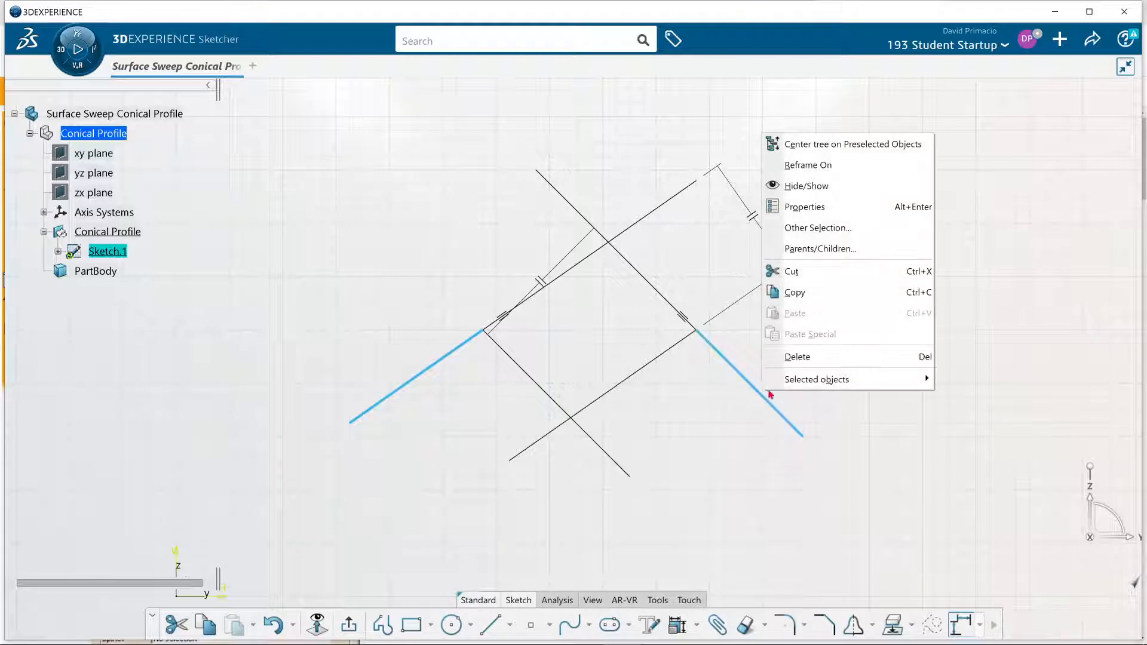
pyautogui.click(858, 206)
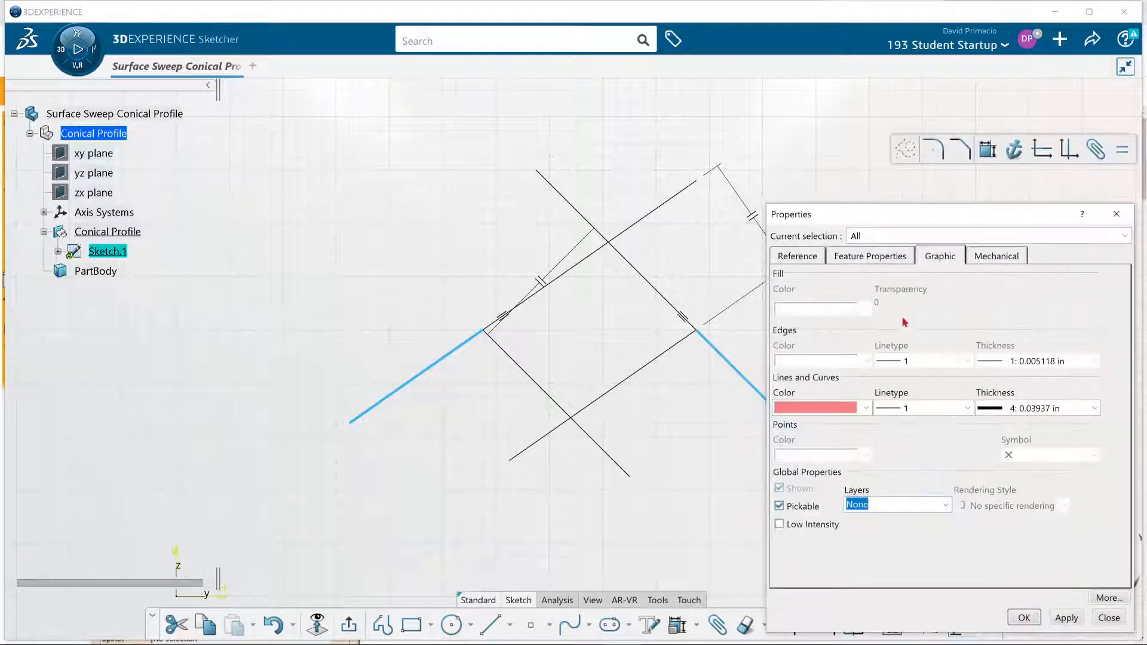
pyautogui.click(1041, 410)
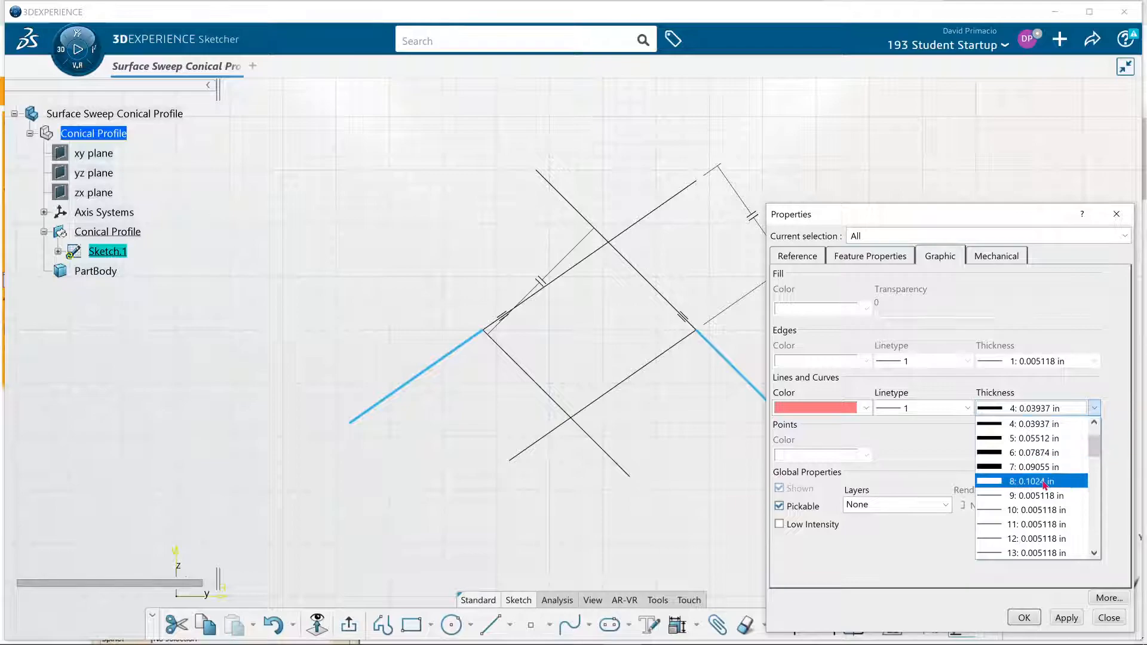
pyautogui.click(1042, 474)
pyautogui.click(1066, 615)
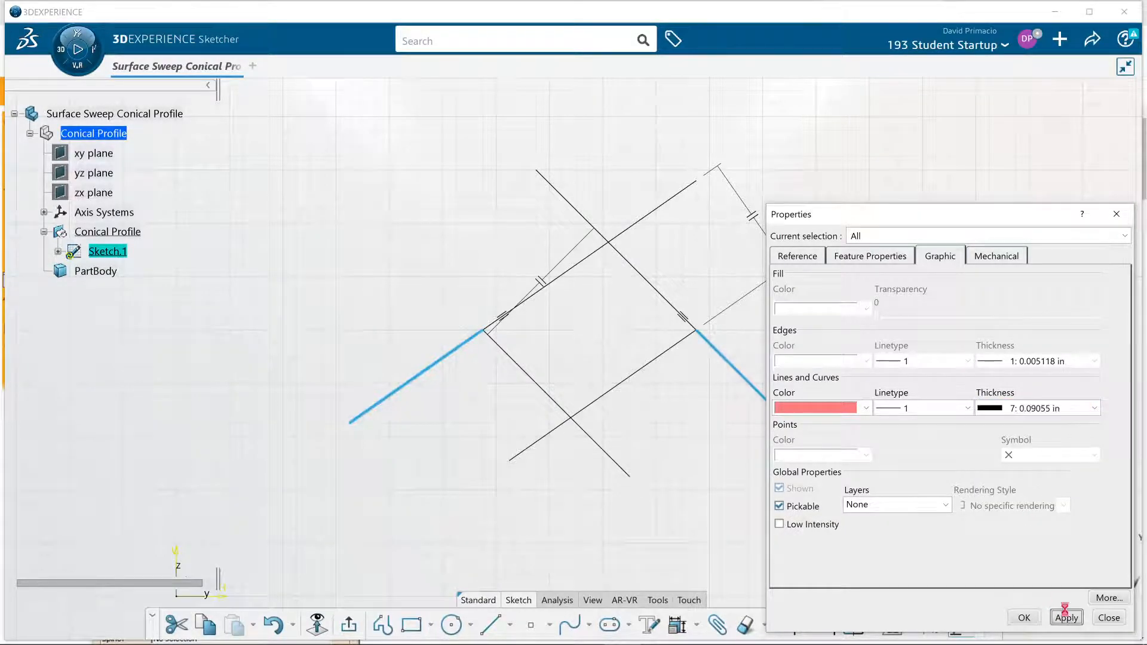
pyautogui.click(1024, 618)
pyautogui.click(726, 500)
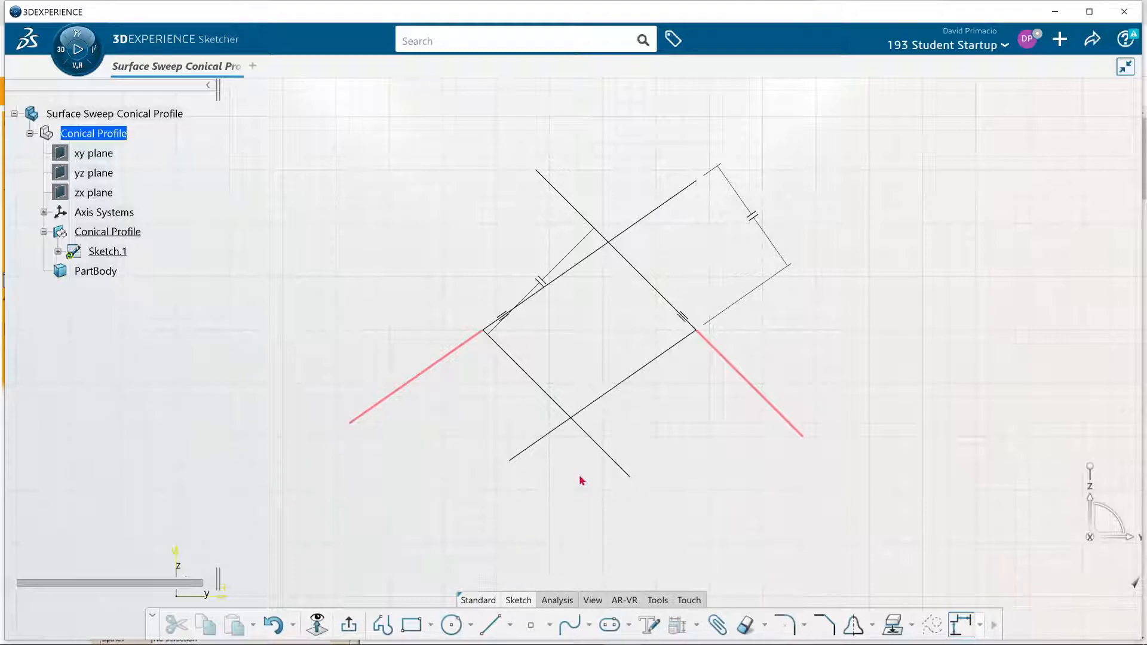
# Sketch an axis line connecting the upper crossing of the black extension lines to their lower crossing
pyautogui.click(510, 625)
pyautogui.click(514, 592)
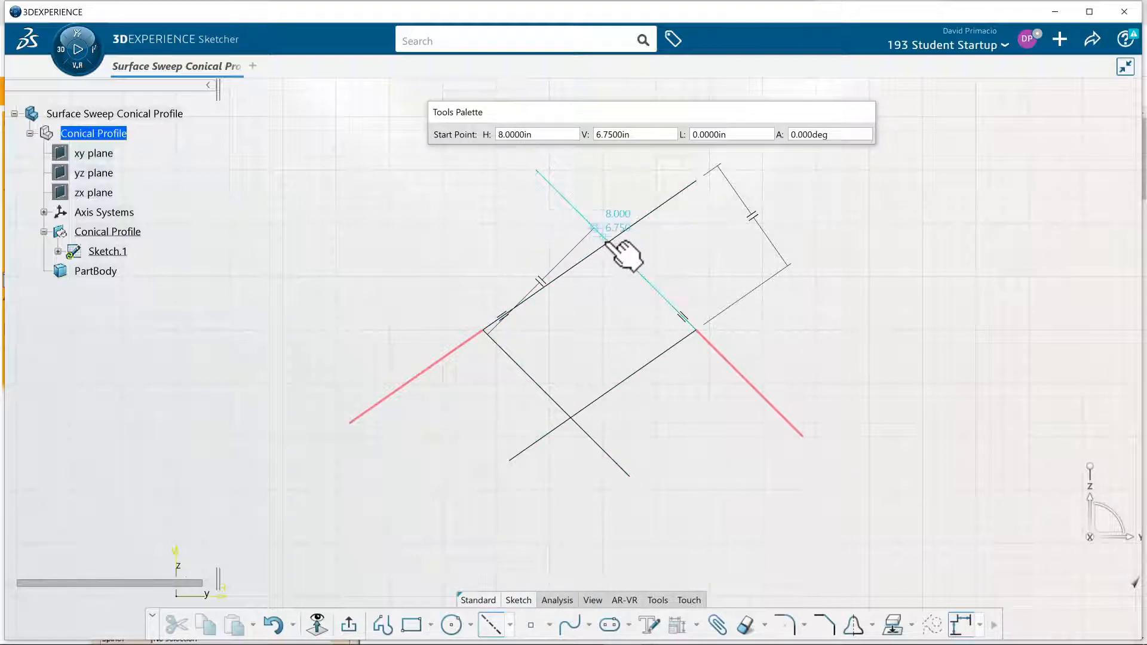
pyautogui.click(604, 239)
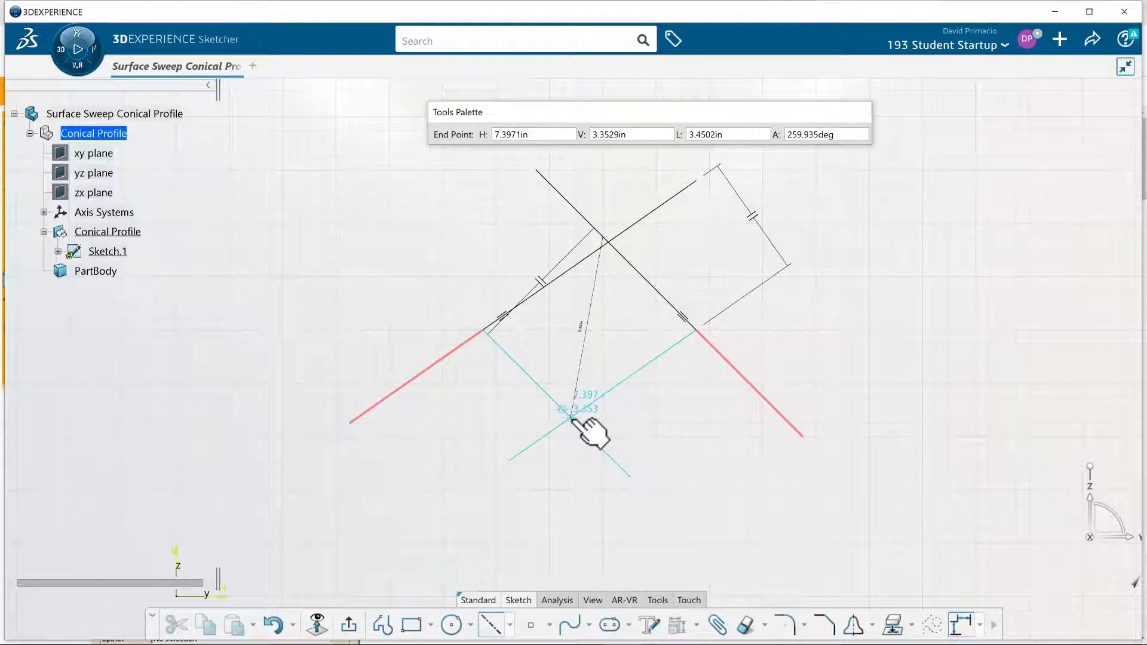
pyautogui.click(571, 418)
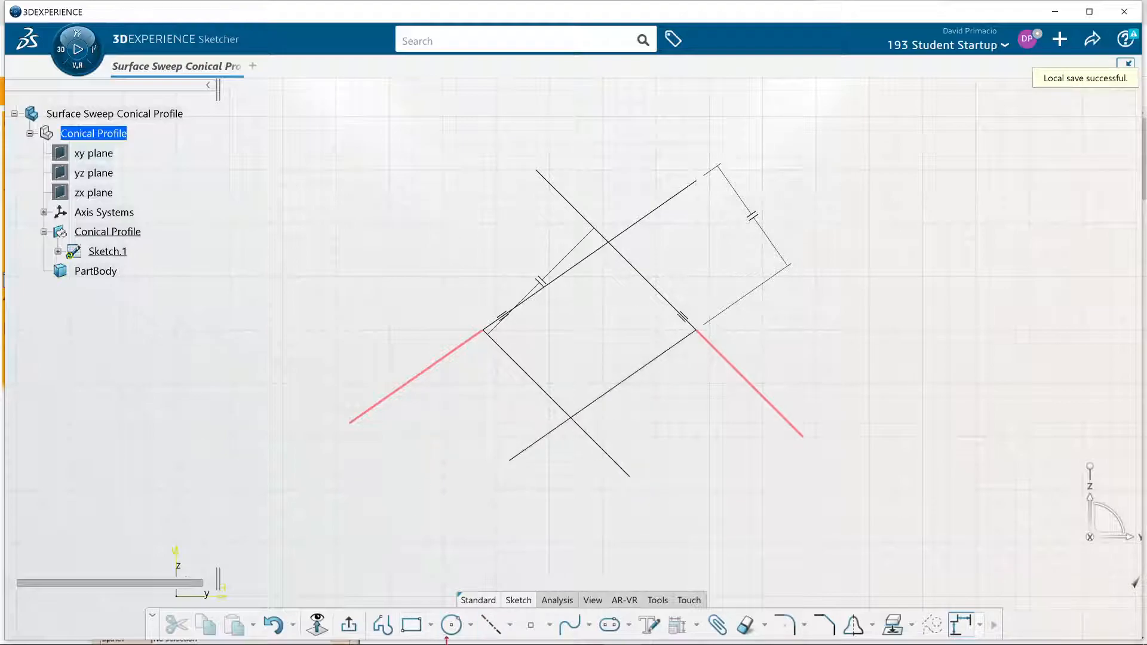
pyautogui.click(491, 624)
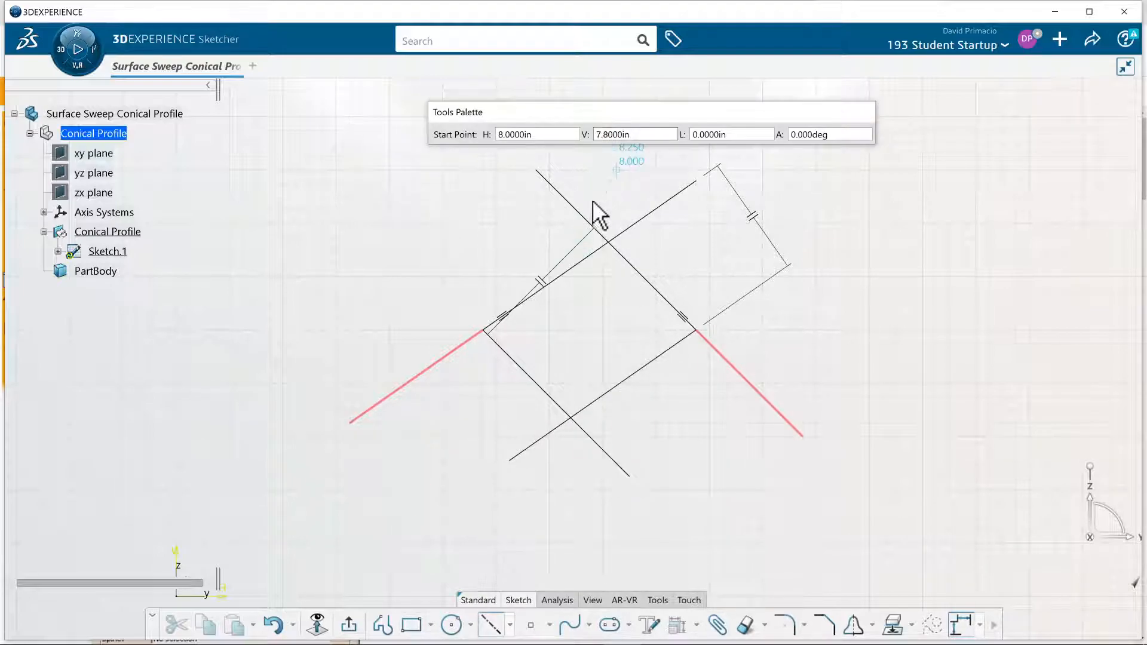
pyautogui.click(609, 242)
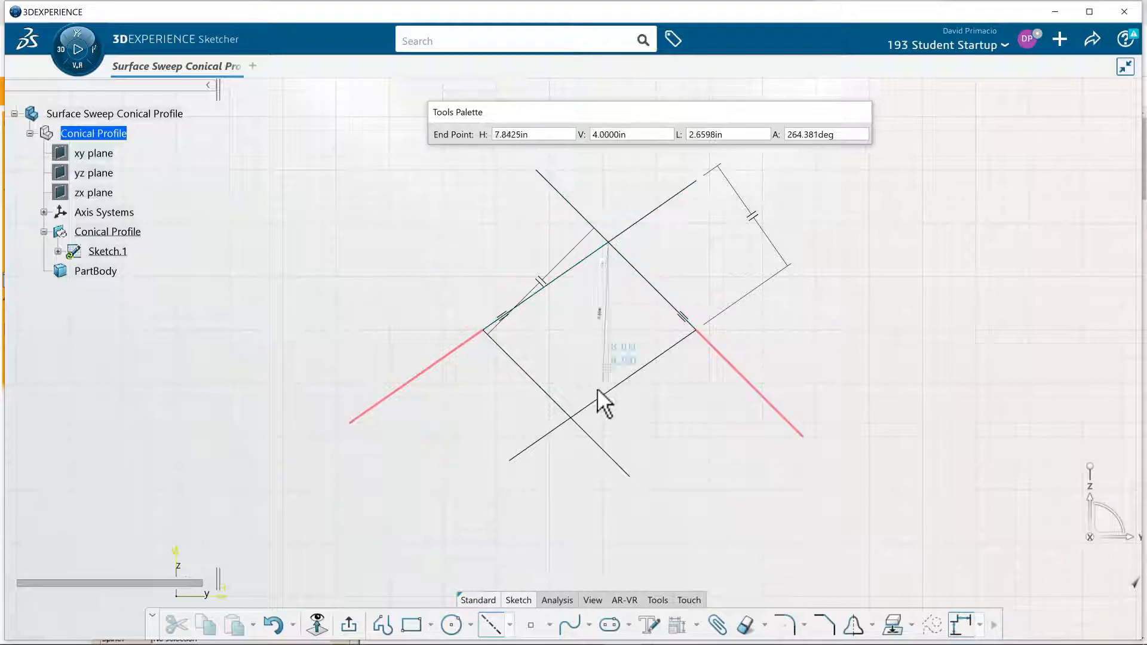
pyautogui.click(570, 418)
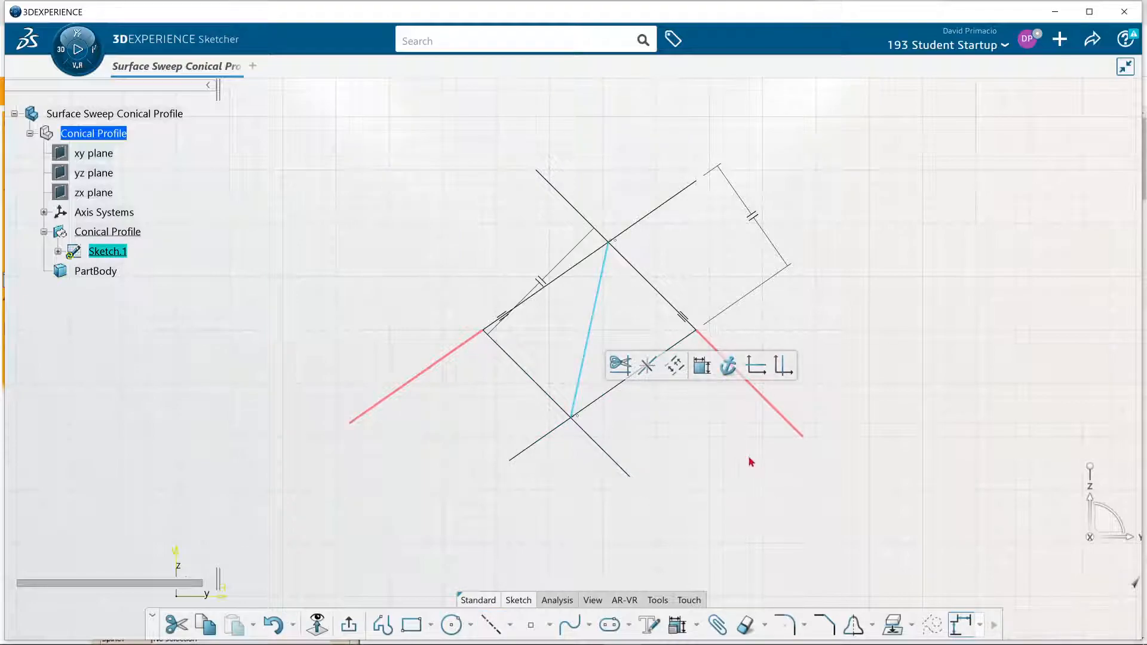
pyautogui.click(751, 461)
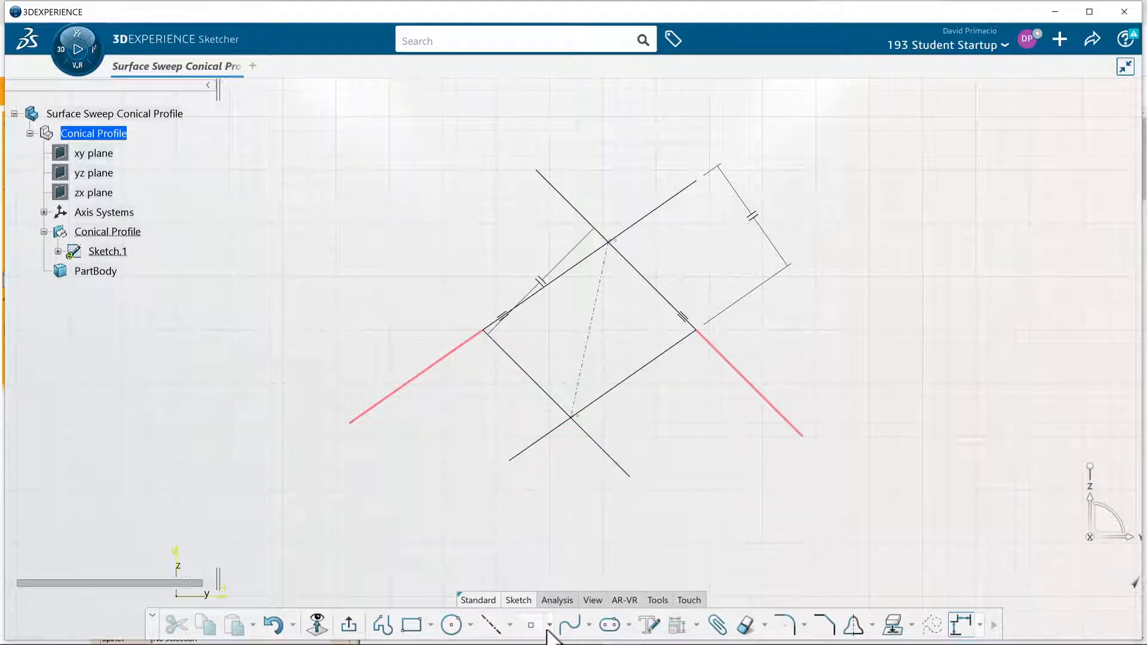
# Sketch a horizontal axis line connecting the upper ends of the two light red lines
pyautogui.click(492, 626)
pyautogui.click(484, 331)
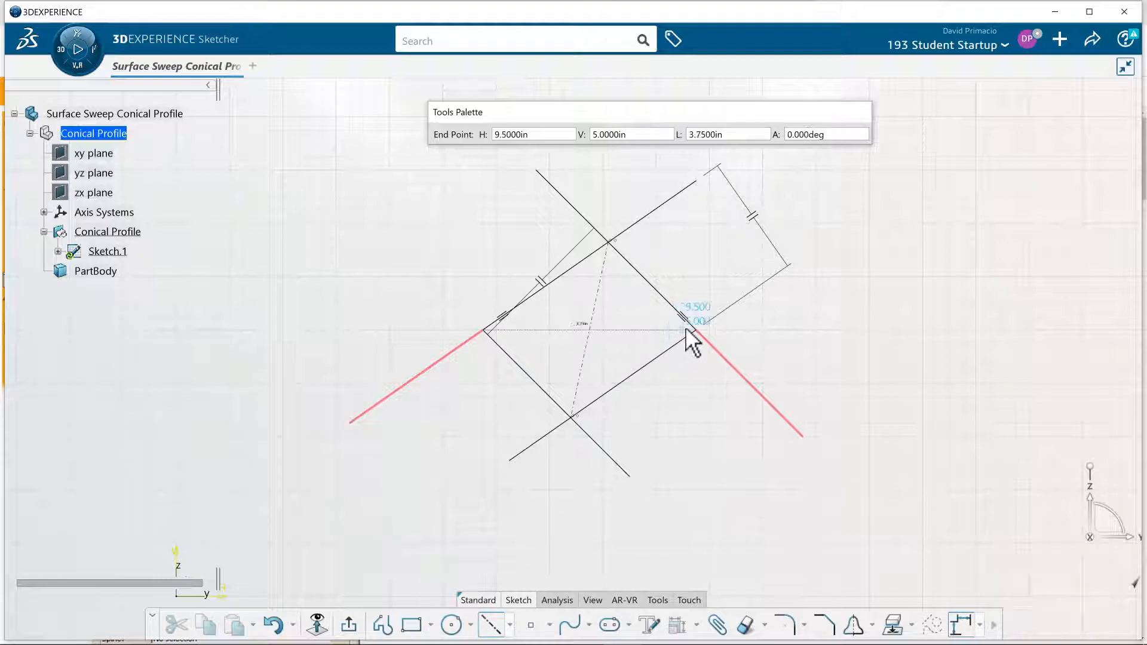
pyautogui.click(713, 463)
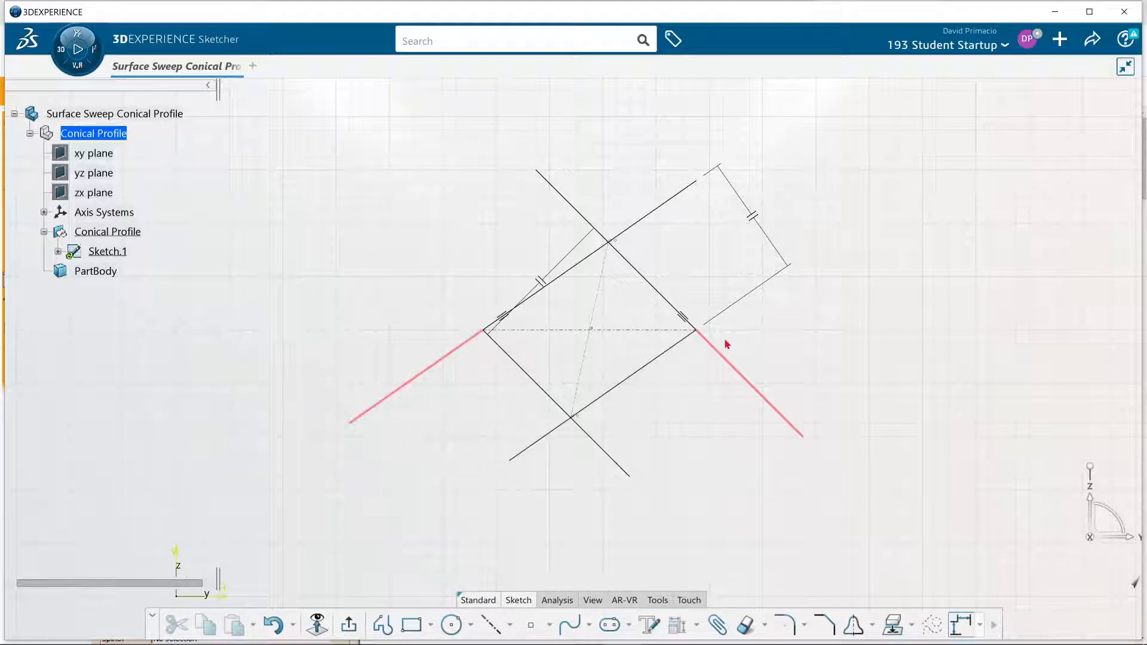
# Try to sketch a straight line over the horizontal axis between the upper ends of the light red lines
pyautogui.click(510, 625)
pyautogui.click(529, 451)
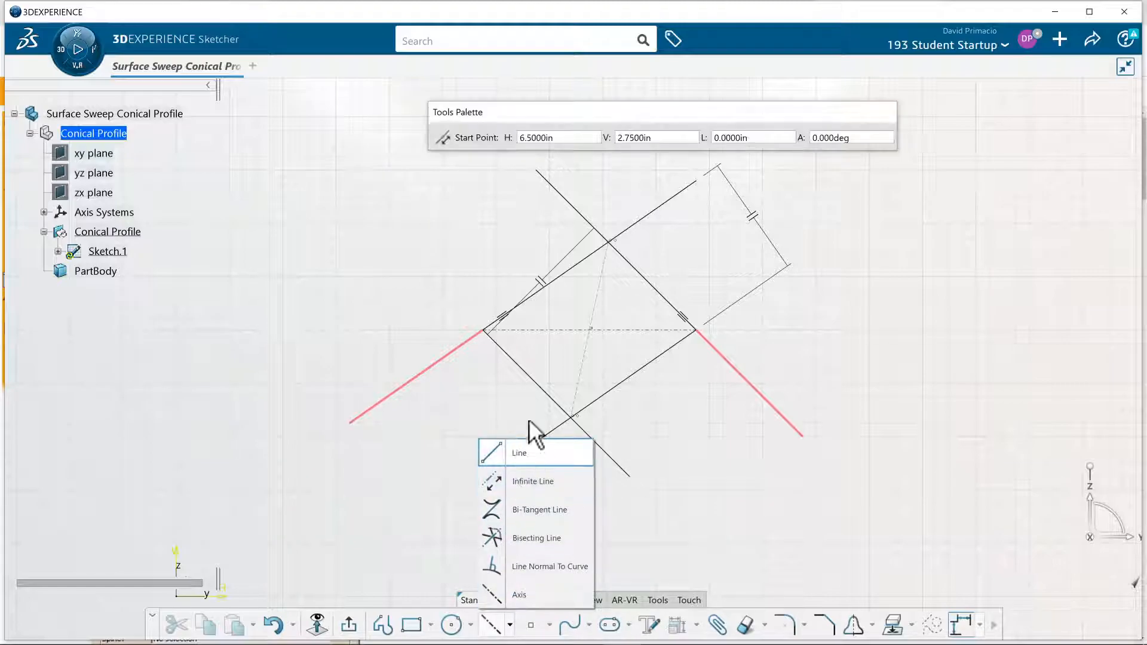
pyautogui.click(483, 329)
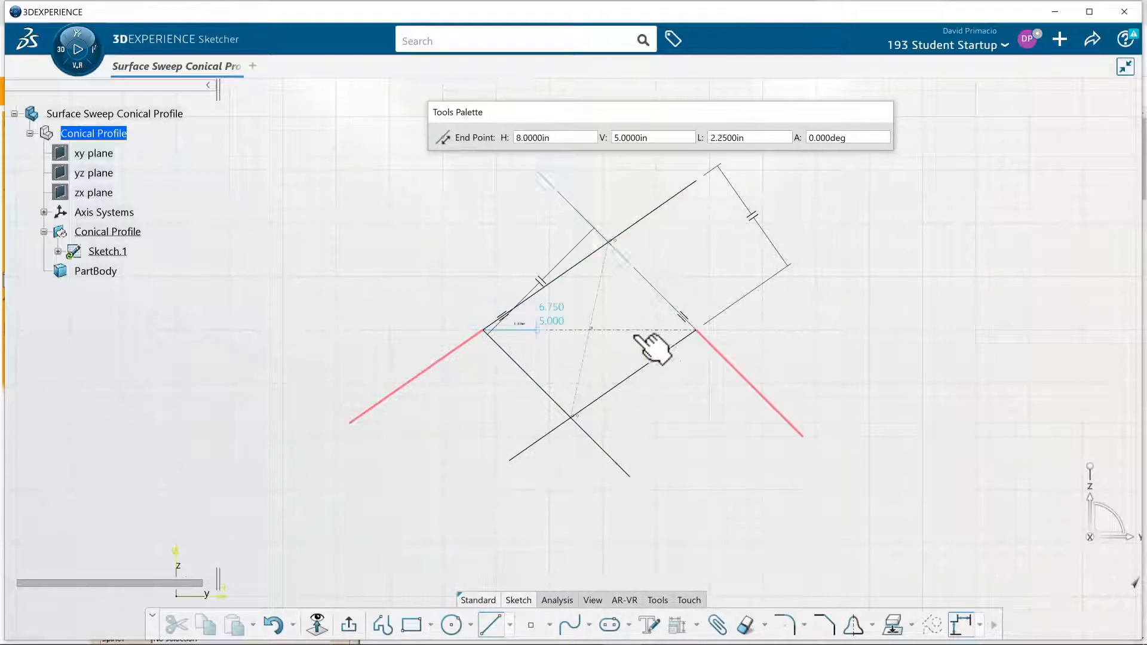
pyautogui.click(695, 329)
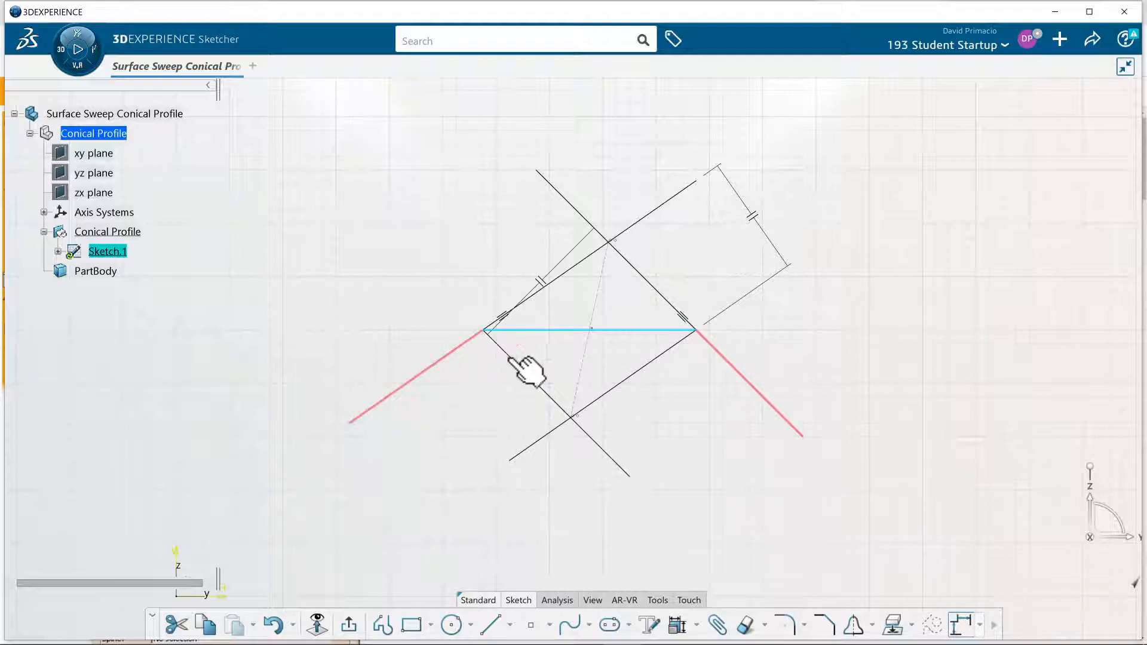
pyautogui.click(559, 330)
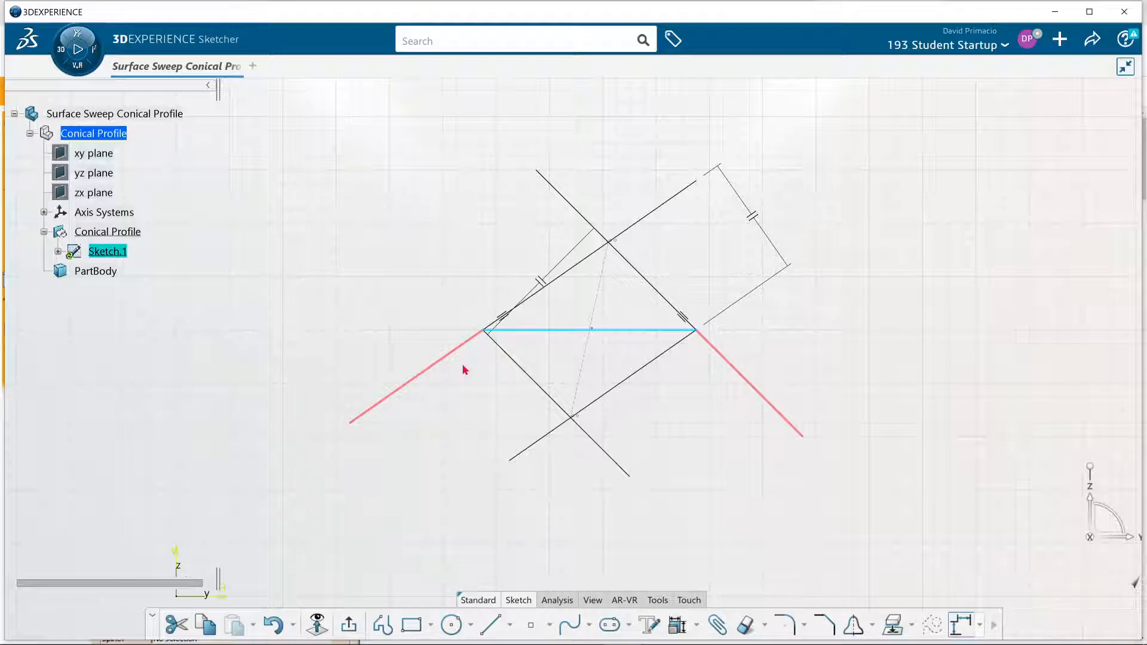
pyautogui.press('Escape')
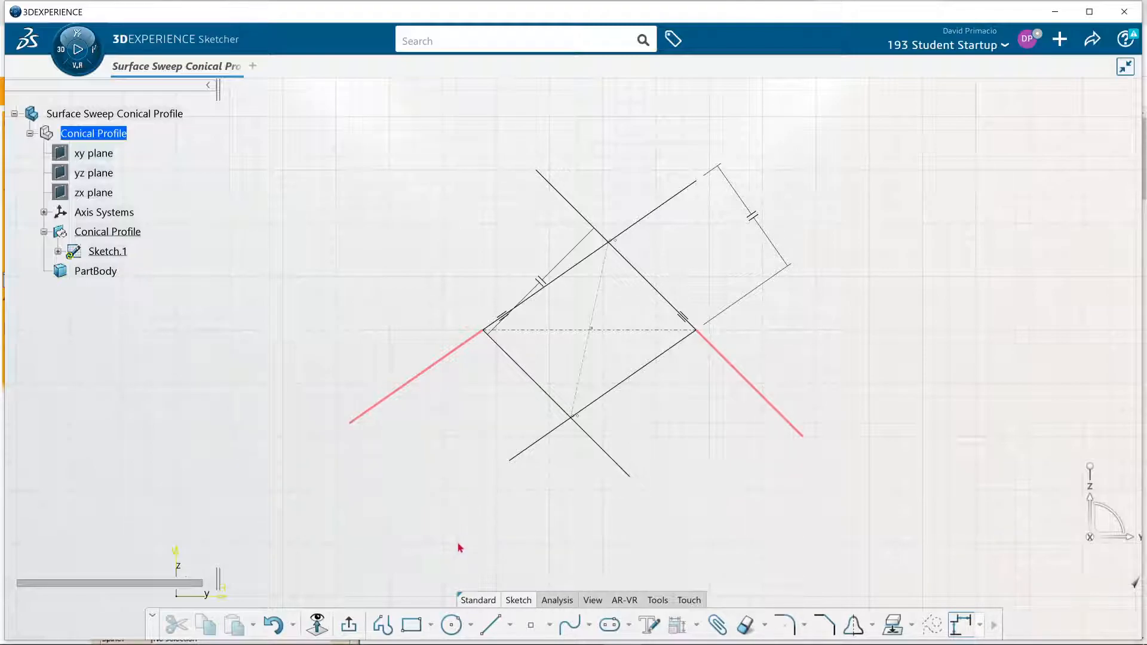
# Try to round the gap between the two light red lines with a corner arc of about 2.2 in radius, and undo it
pyautogui.click(785, 624)
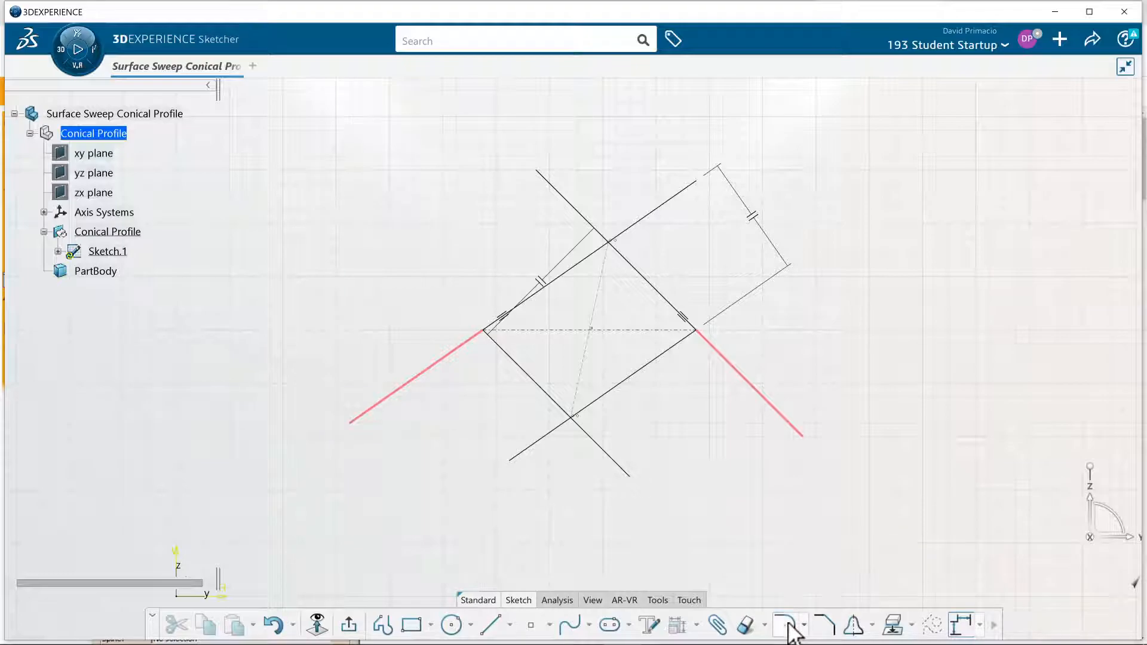
pyautogui.click(472, 343)
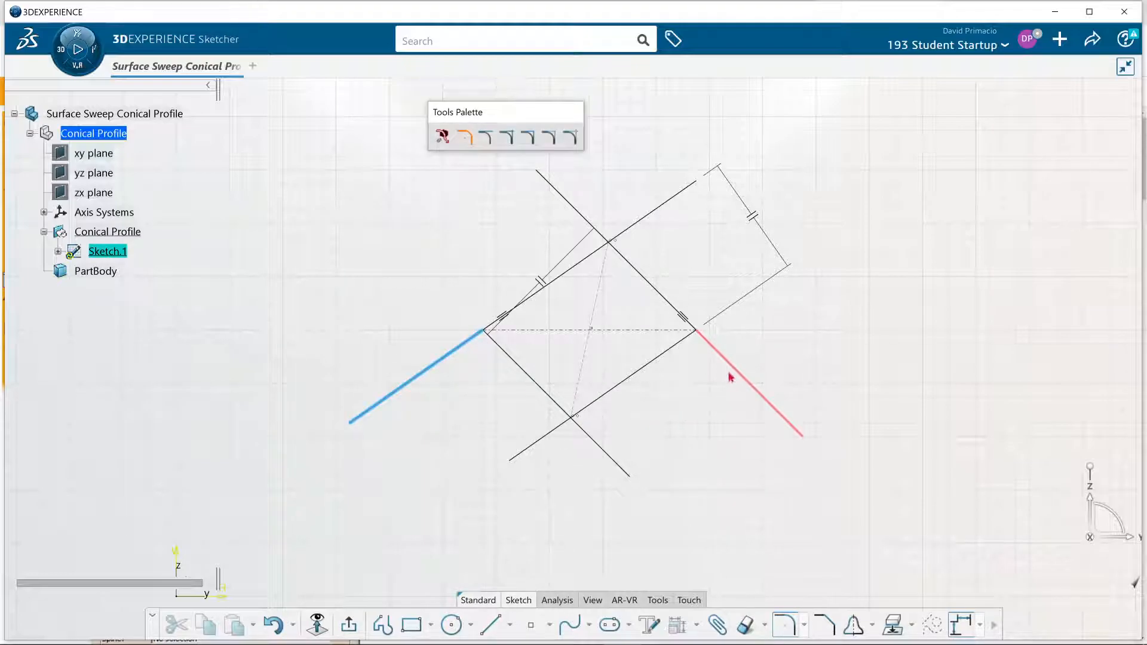
pyautogui.click(746, 380)
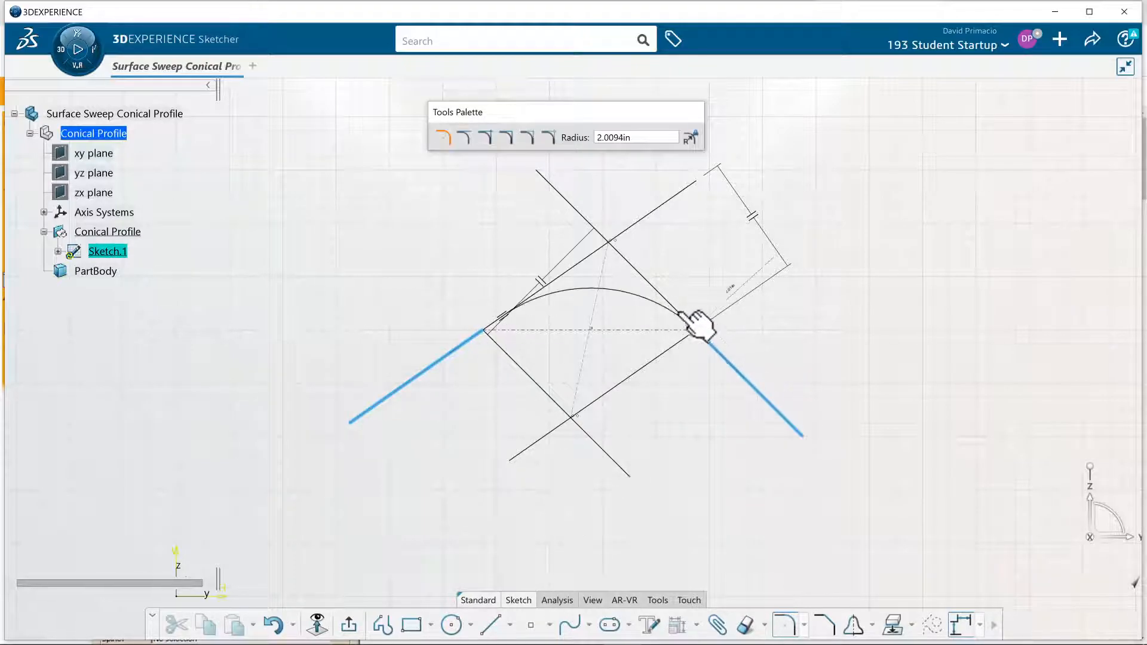
pyautogui.click(630, 291)
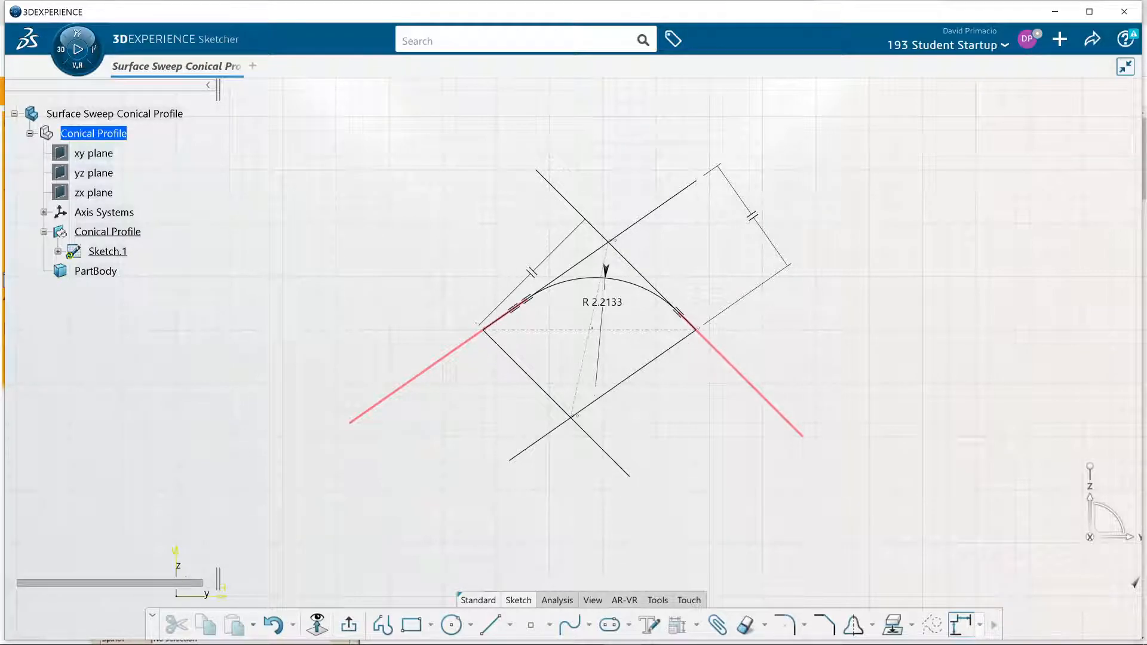
pyautogui.moveTo(53, 630)
pyautogui.hotkey('ctrl', 'z')
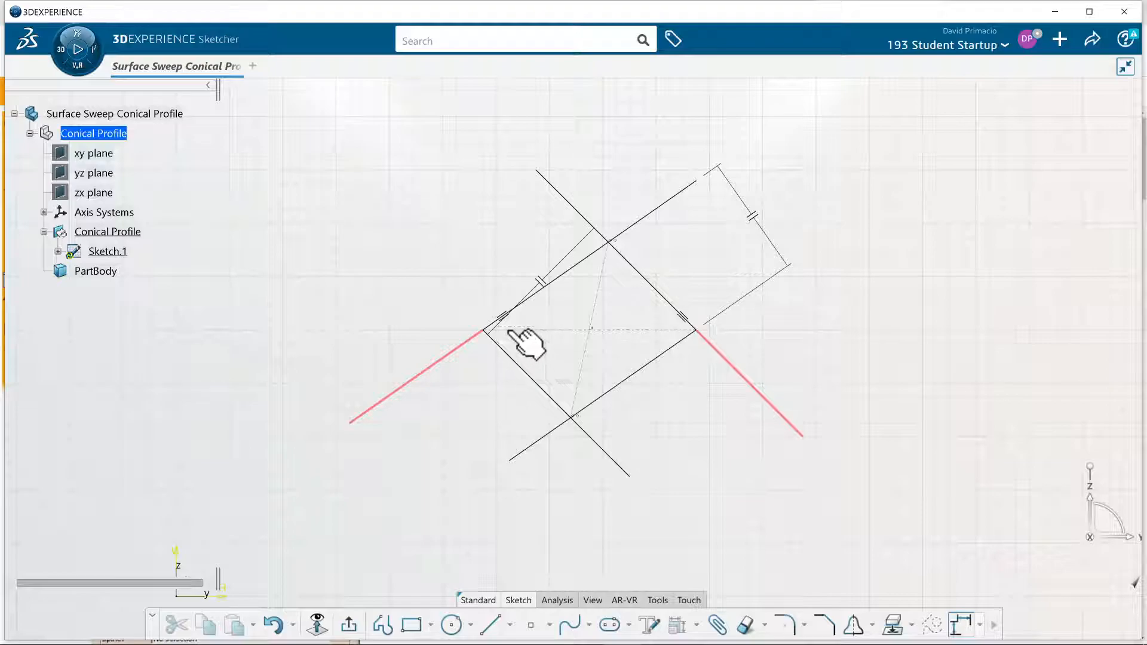
# Place 3 equidistant points along the steep axis line joining the upper and lower crossings of the black extension lines
pyautogui.click(487, 329)
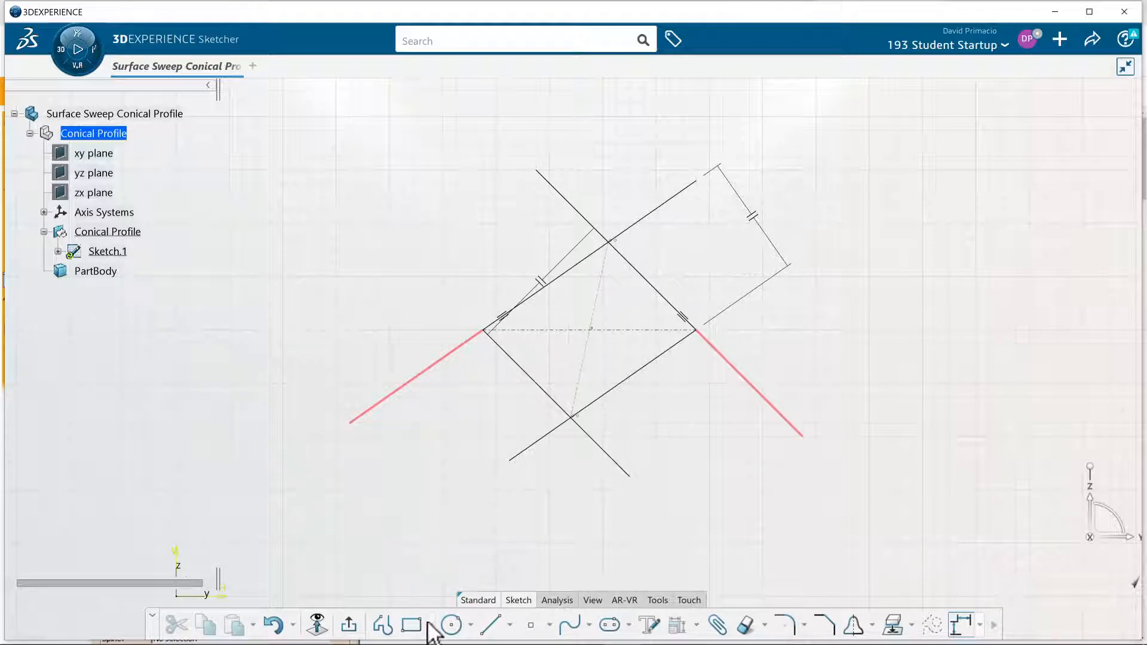
pyautogui.click(509, 625)
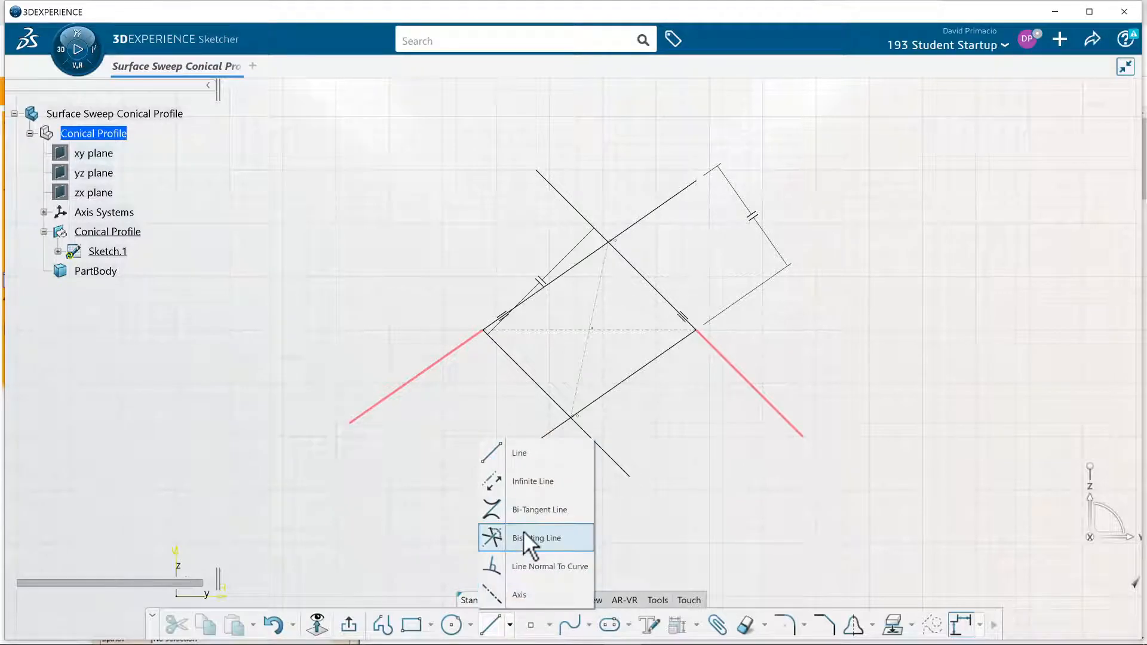
pyautogui.click(548, 625)
pyautogui.click(581, 511)
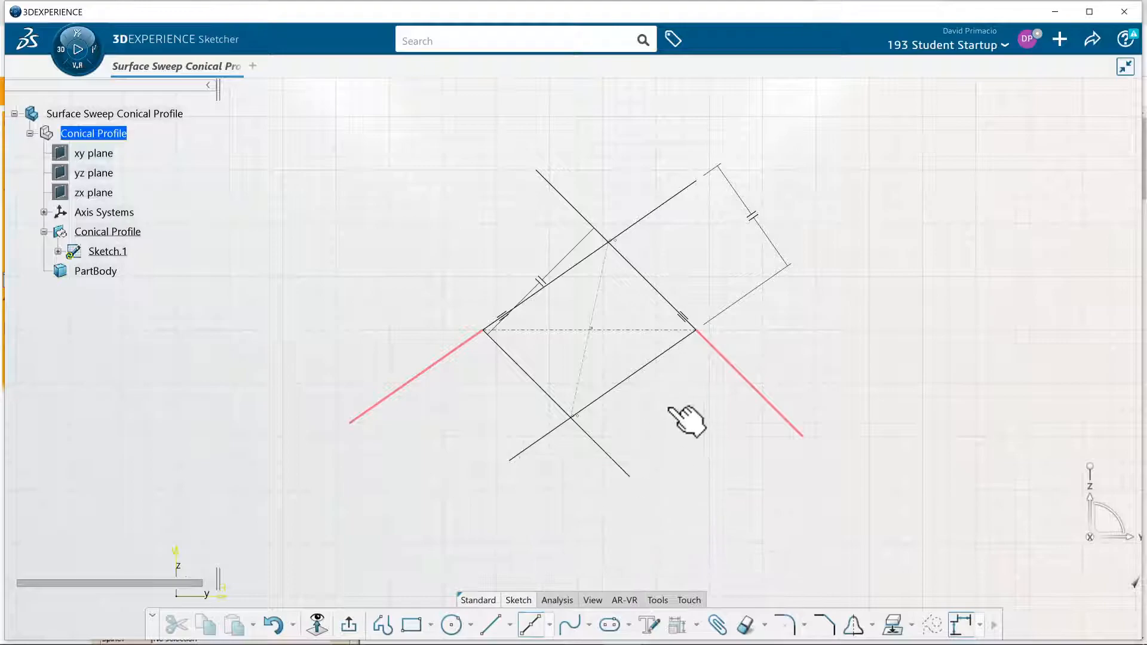
pyautogui.click(588, 365)
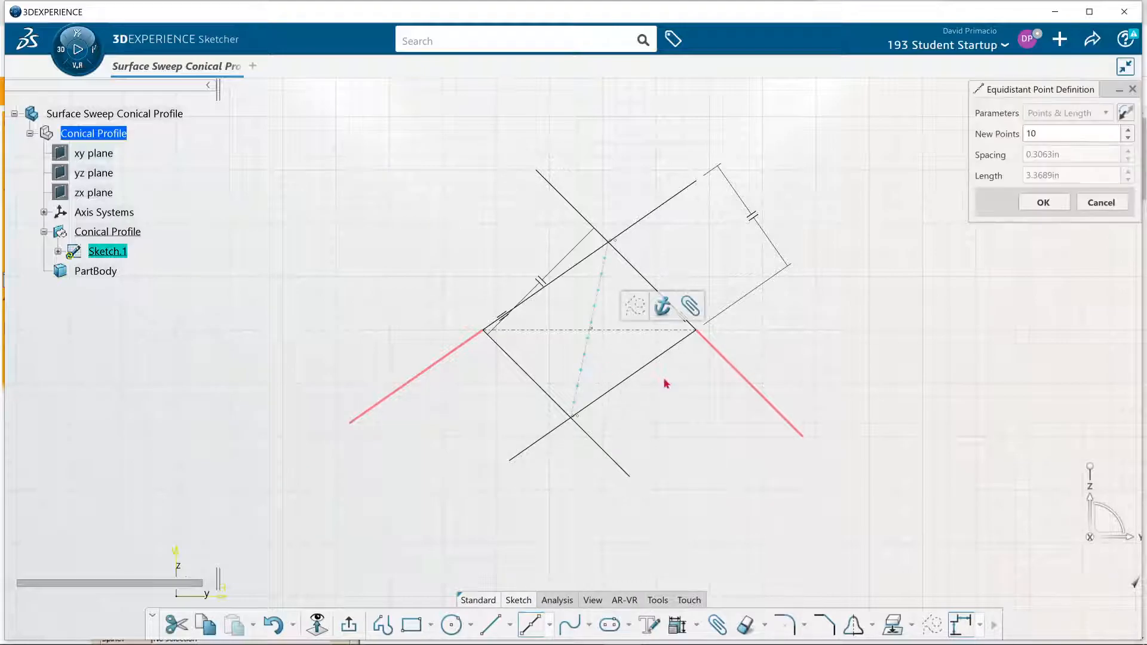
pyautogui.moveTo(1051, 136); pyautogui.dragTo(986, 140)
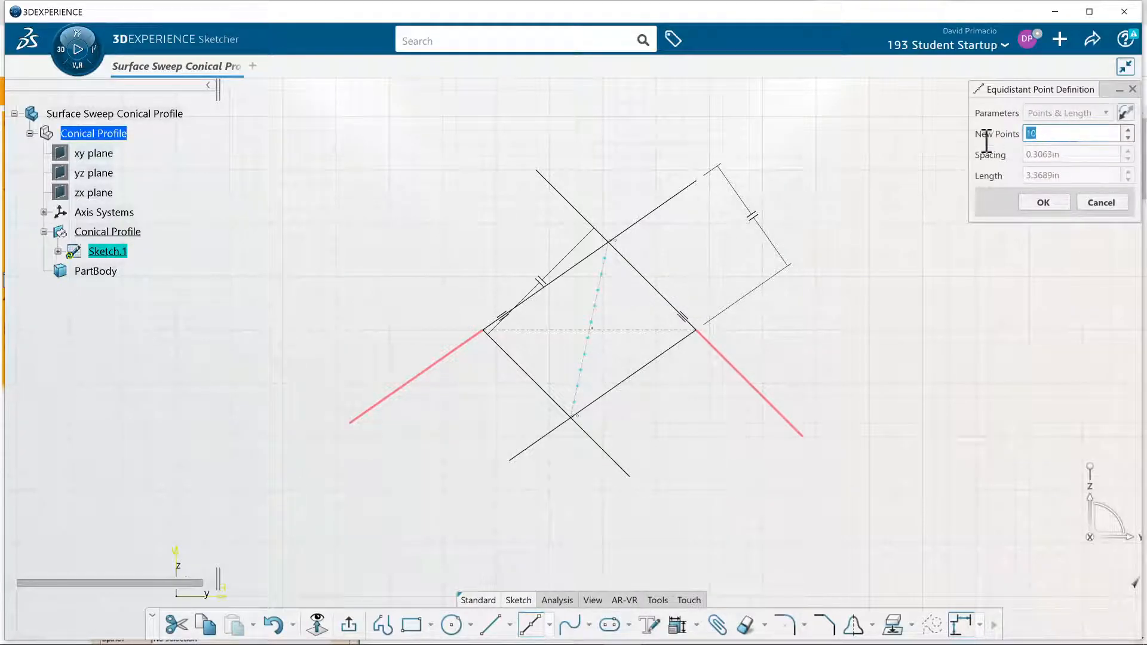
pyautogui.write('3')
pyautogui.click(1044, 202)
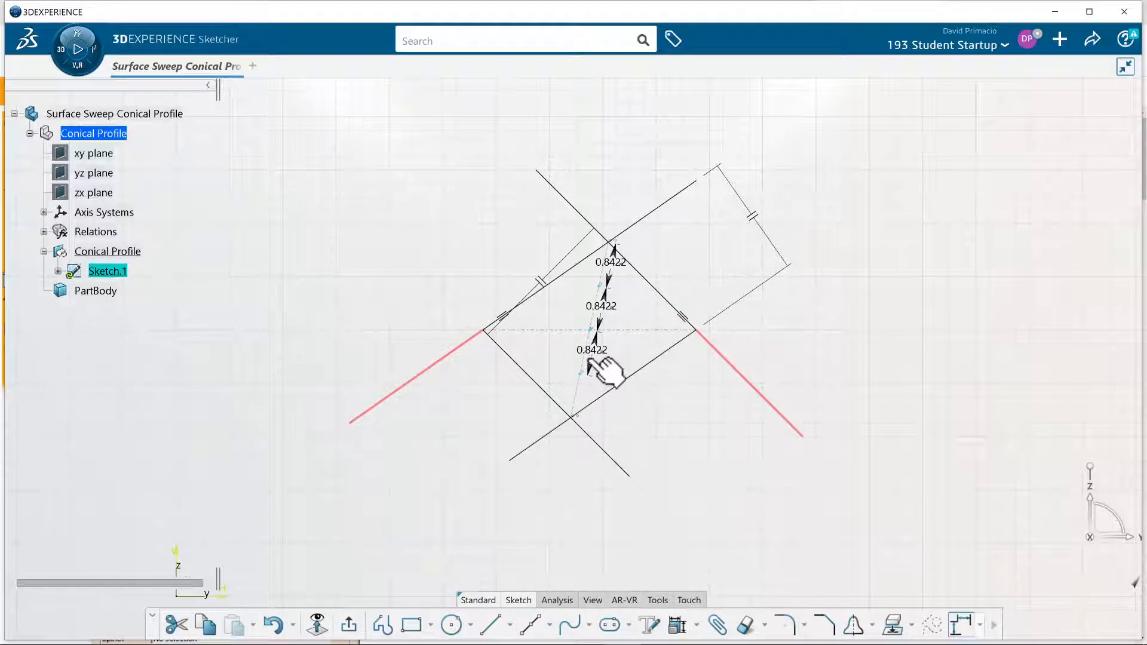
pyautogui.moveTo(616, 464)
pyautogui.mouseDown(button='middle')
pyautogui.moveTo(622, 474)
pyautogui.moveTo(625, 438)
pyautogui.moveTo(596, 389)
pyautogui.mouseUp(button='middle')
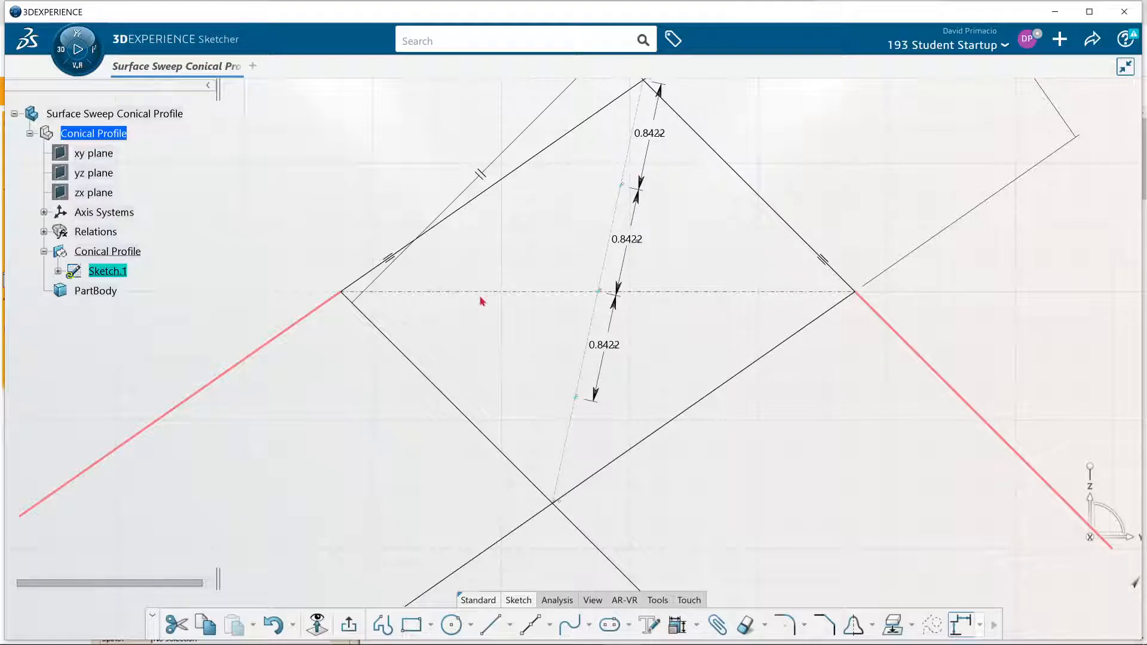
pyautogui.click(348, 294)
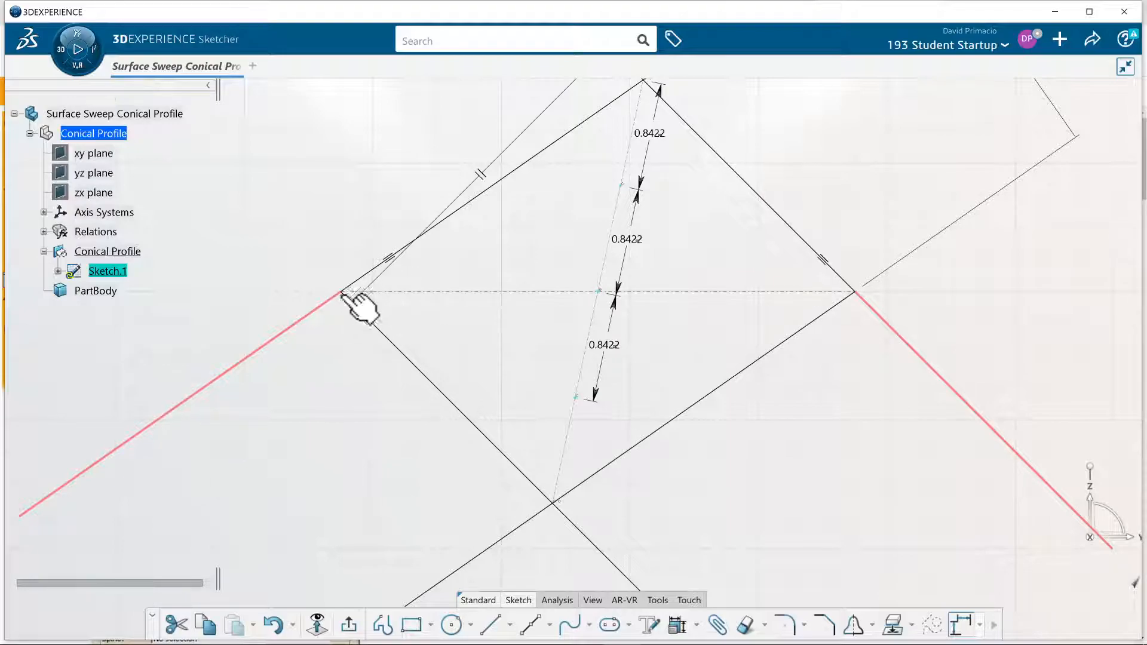
pyautogui.click(856, 292)
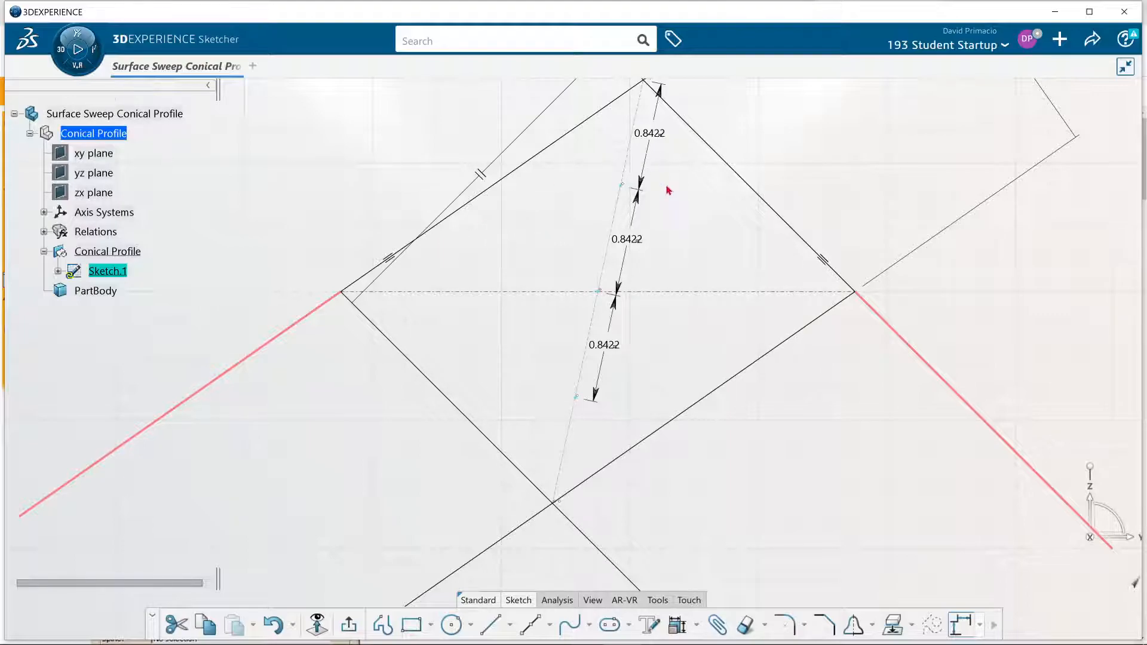
pyautogui.moveTo(796, 430); pyautogui.dragTo(784, 461, button='middle')
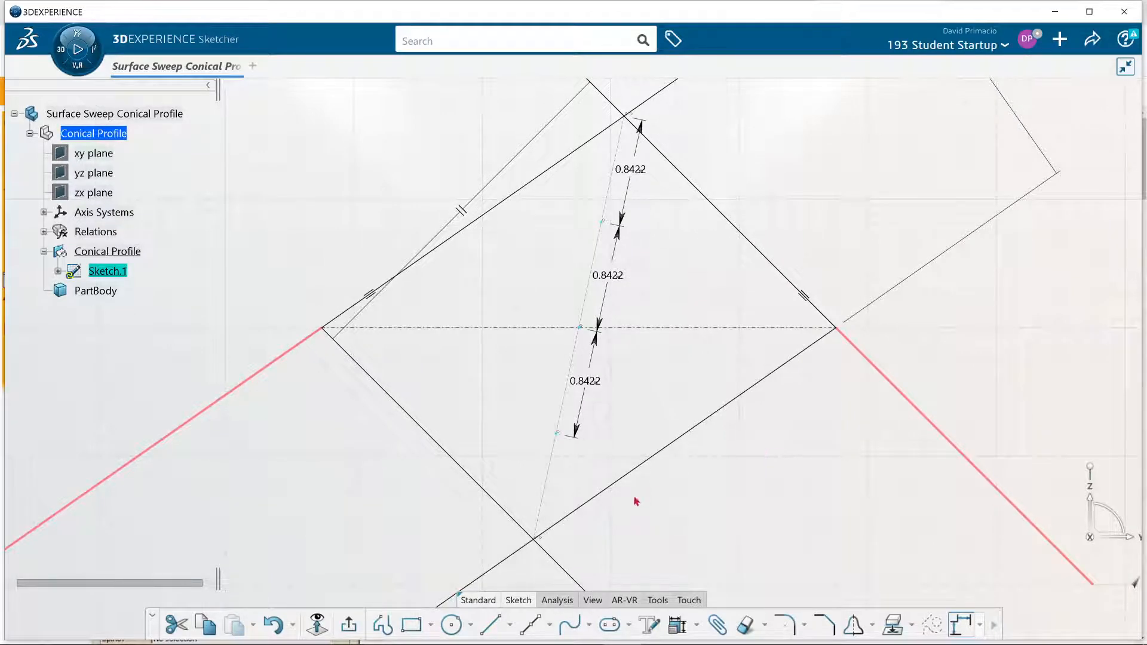
# Start a conic defined by a tangent intersection point, running from the left light red line's upper end to the right one's upper end
pyautogui.click(804, 625)
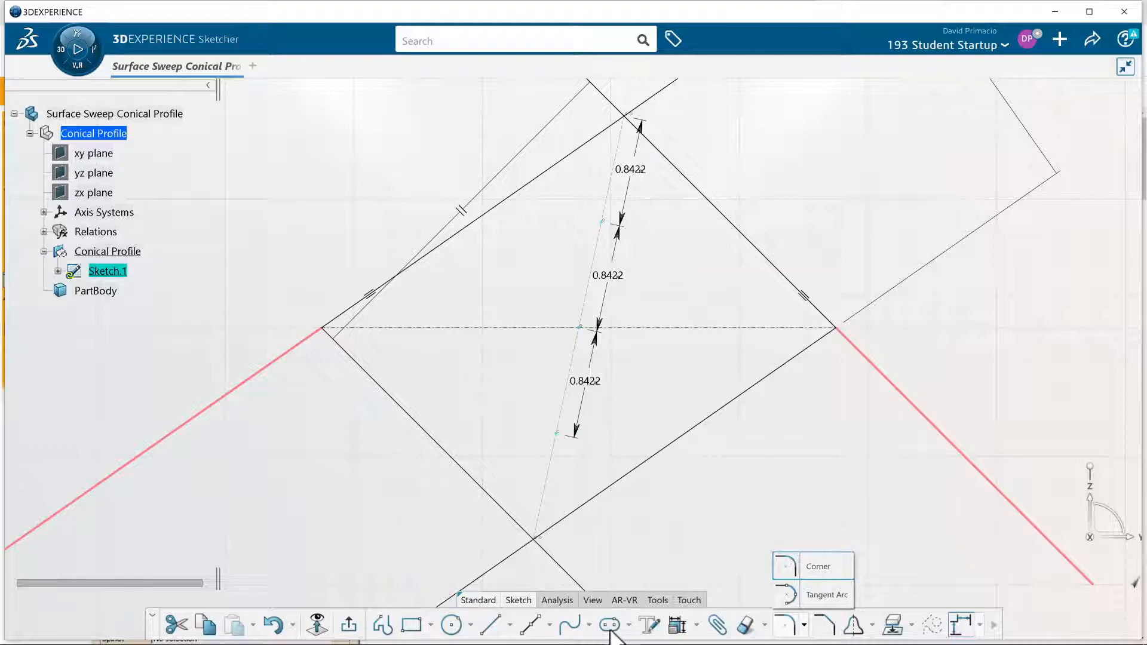
pyautogui.click(471, 624)
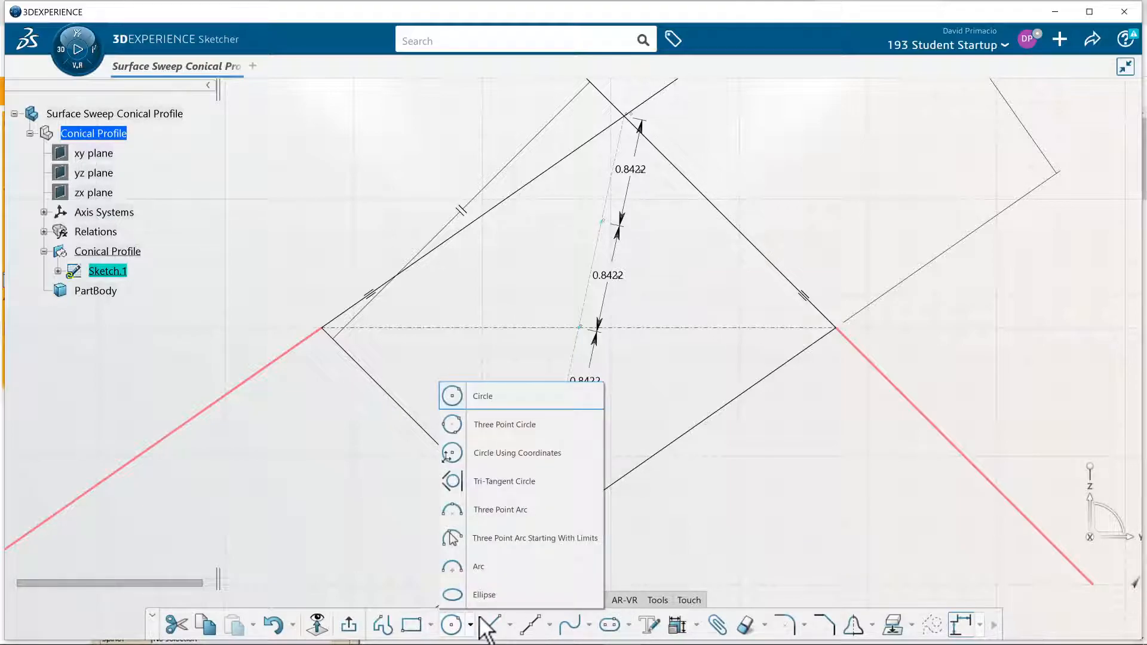
pyautogui.click(589, 625)
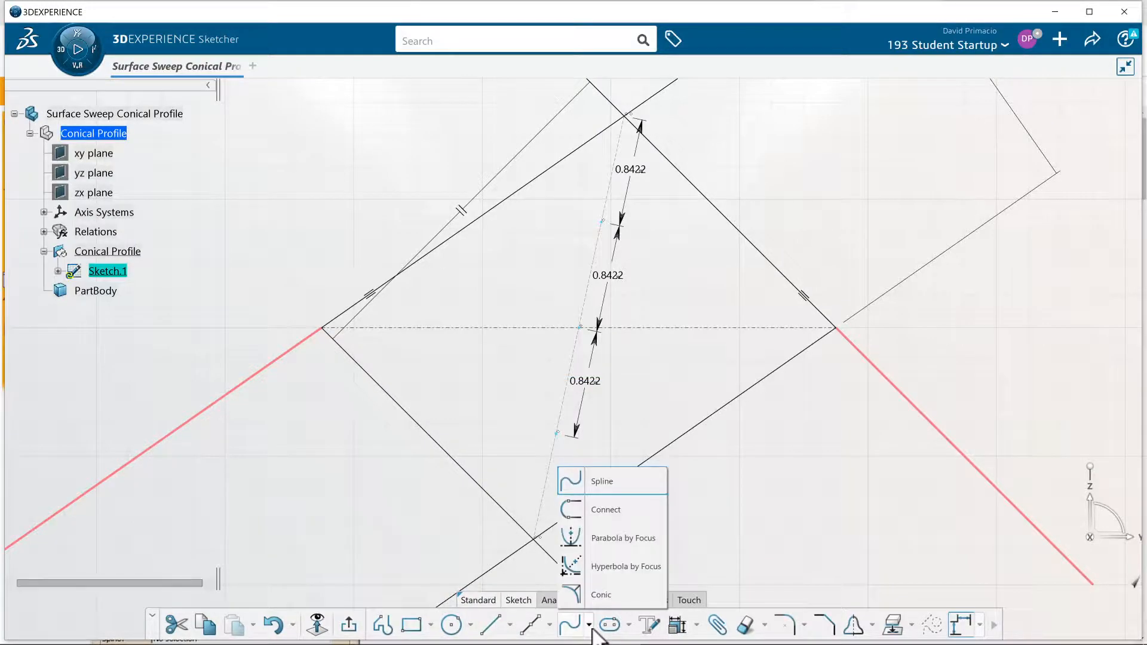
pyautogui.click(586, 594)
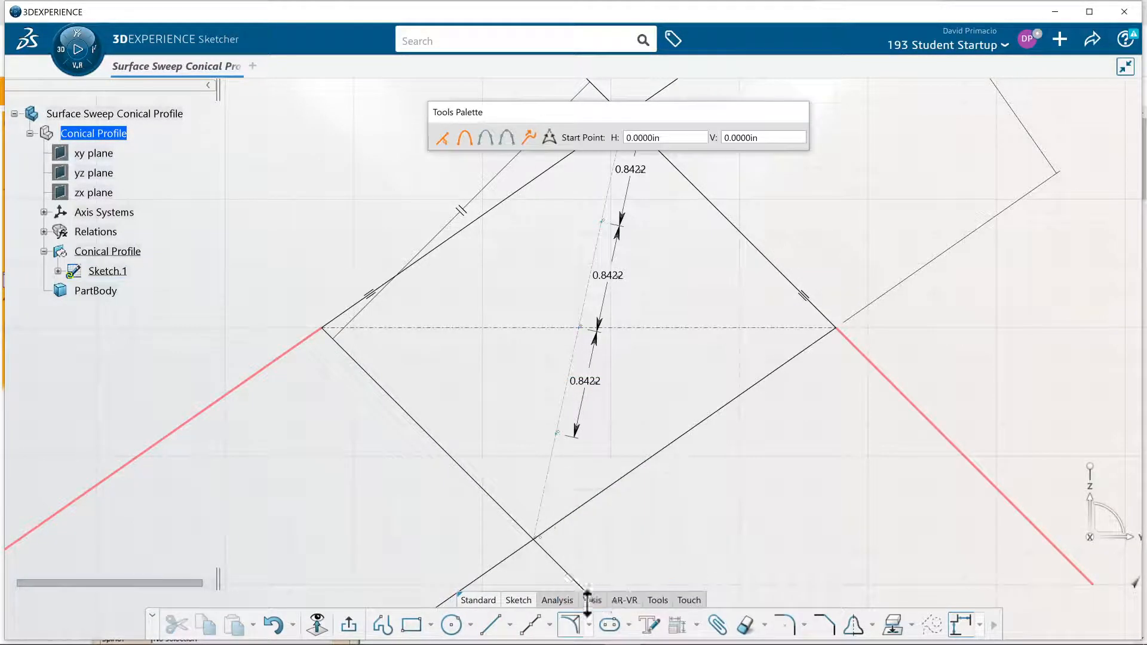
pyautogui.click(550, 139)
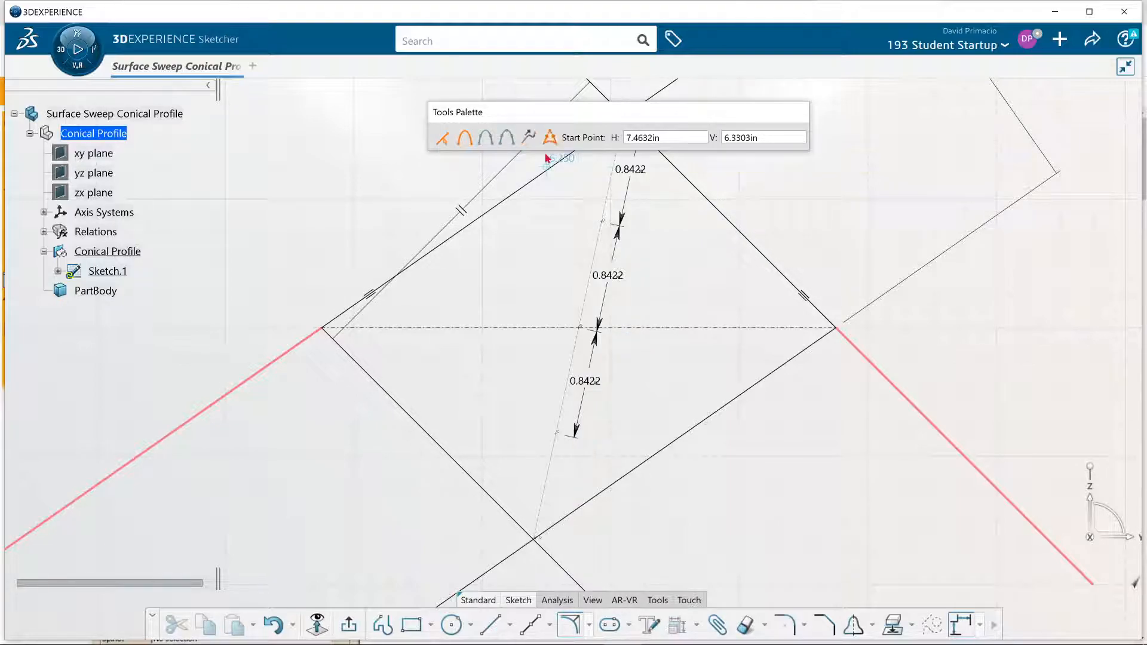
pyautogui.click(326, 329)
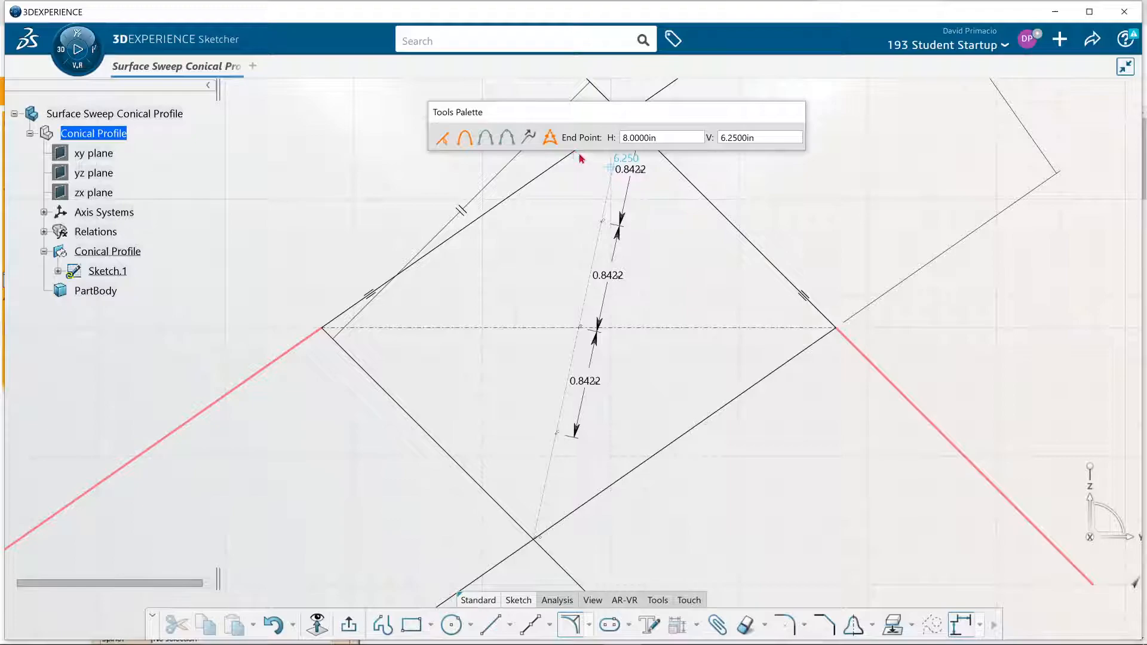
pyautogui.click(831, 323)
# Complete the conic with its tangent intersection at the upper crossing, a parameter of 0.5 and the uppermost equidistant point as passing point
pyautogui.moveTo(679, 264); pyautogui.dragTo(702, 346, button='middle')
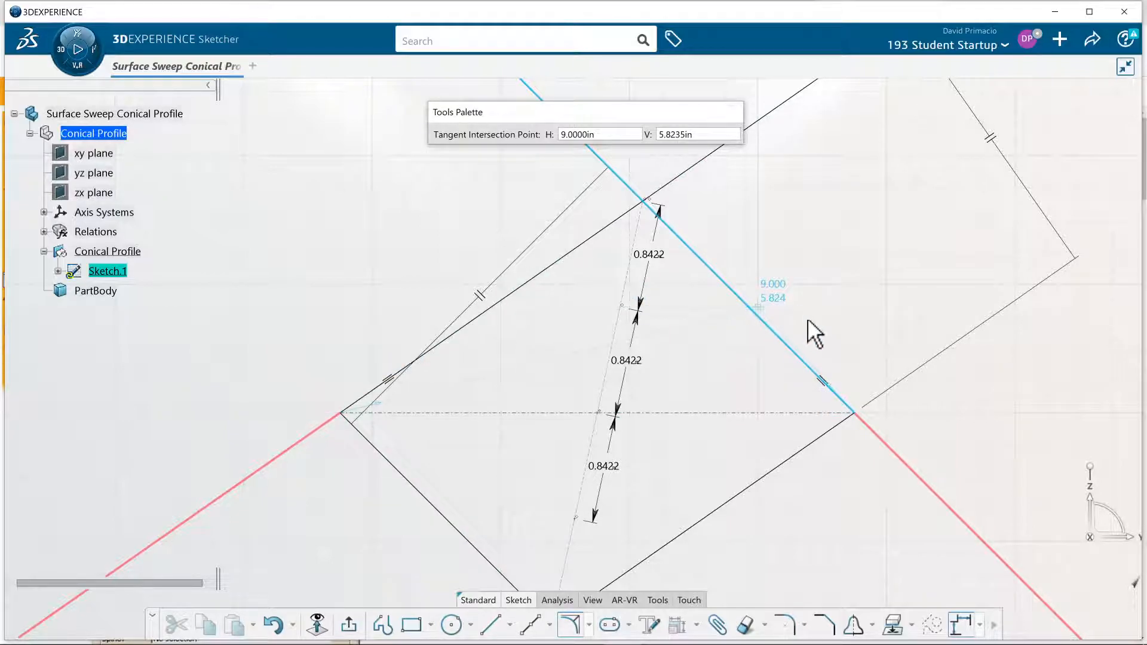
pyautogui.click(642, 201)
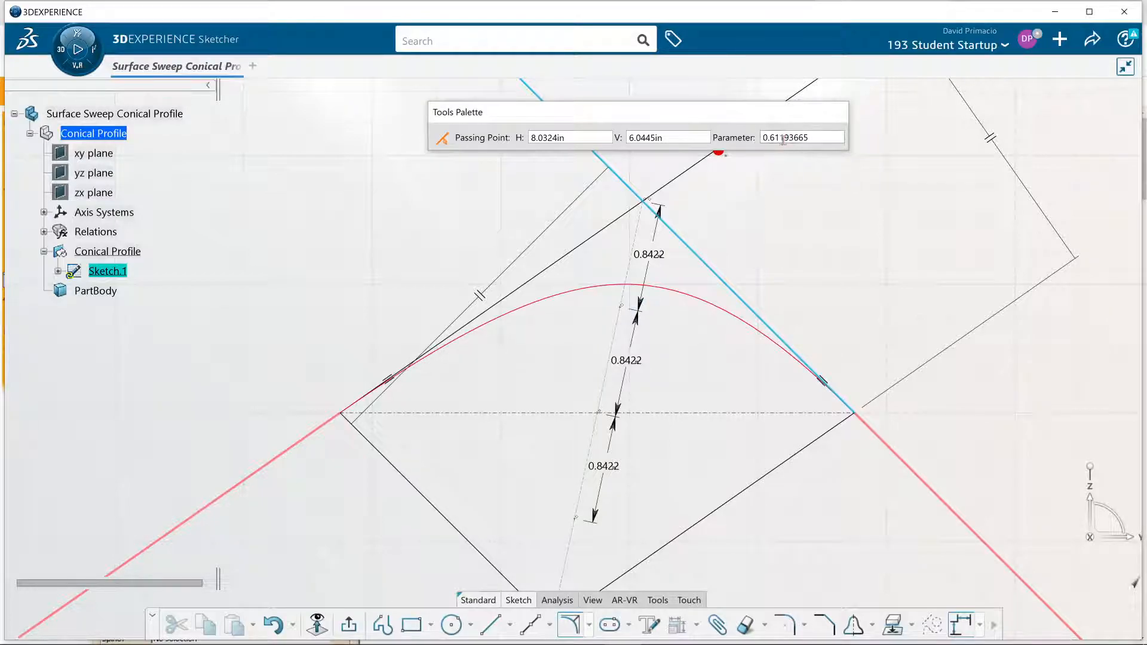
pyautogui.click(632, 312)
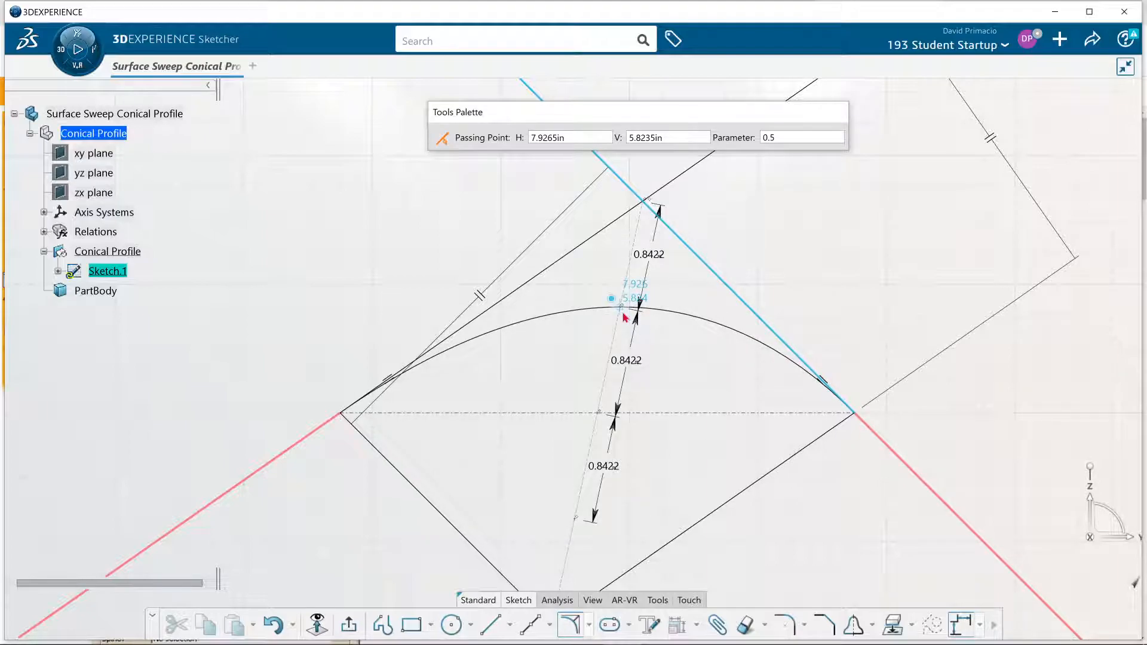
pyautogui.click(626, 317)
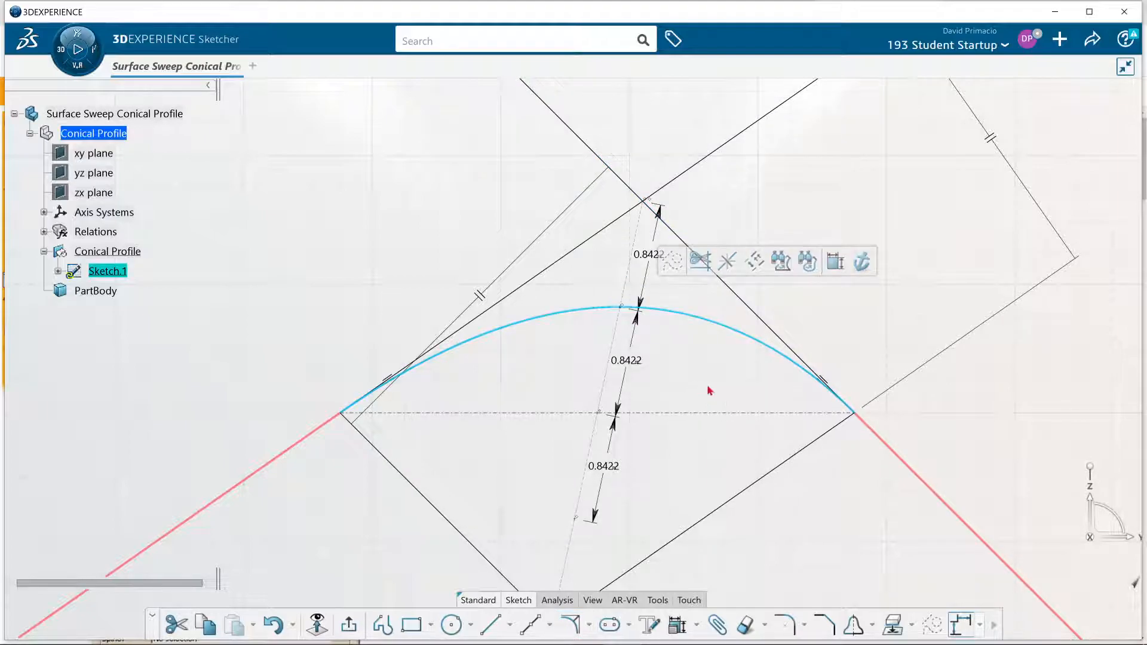
# Set the conic curve's line color to bright green and its thickness to 8 (0.1024 in)
pyautogui.click(760, 346)
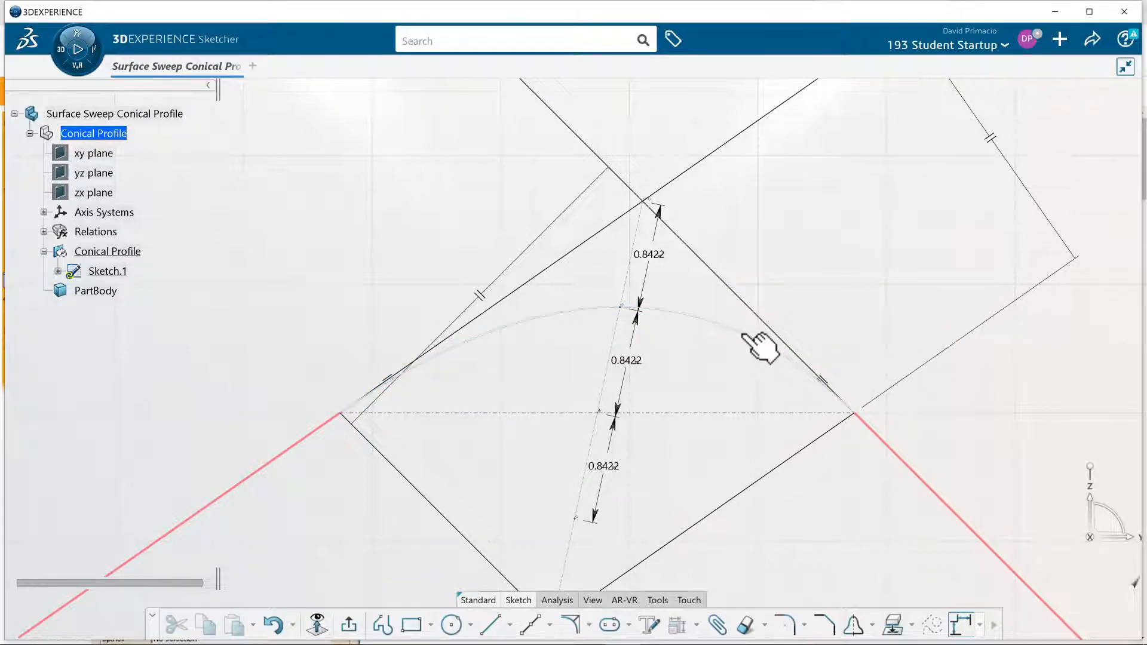
pyautogui.rightClick(745, 335)
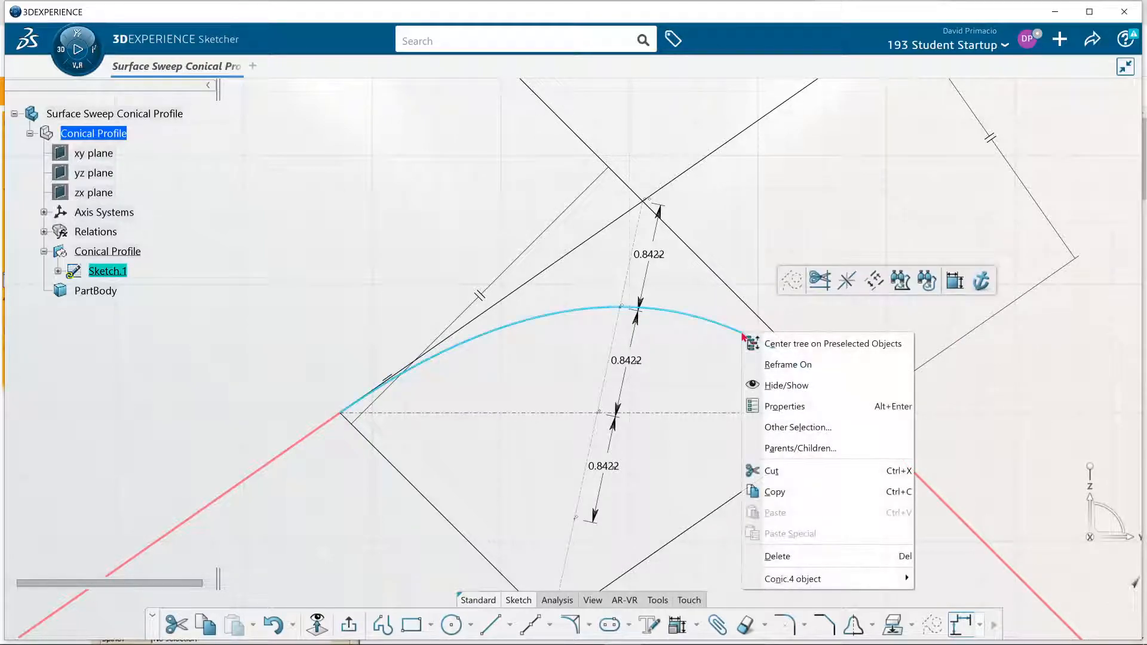
pyautogui.click(766, 401)
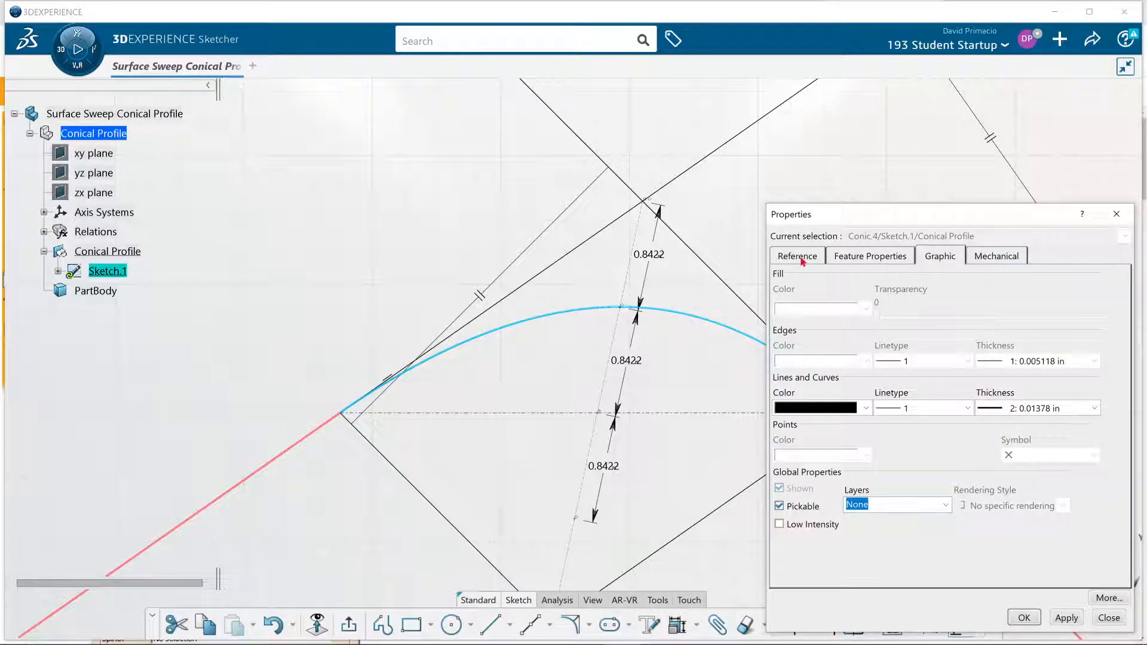
pyautogui.click(865, 407)
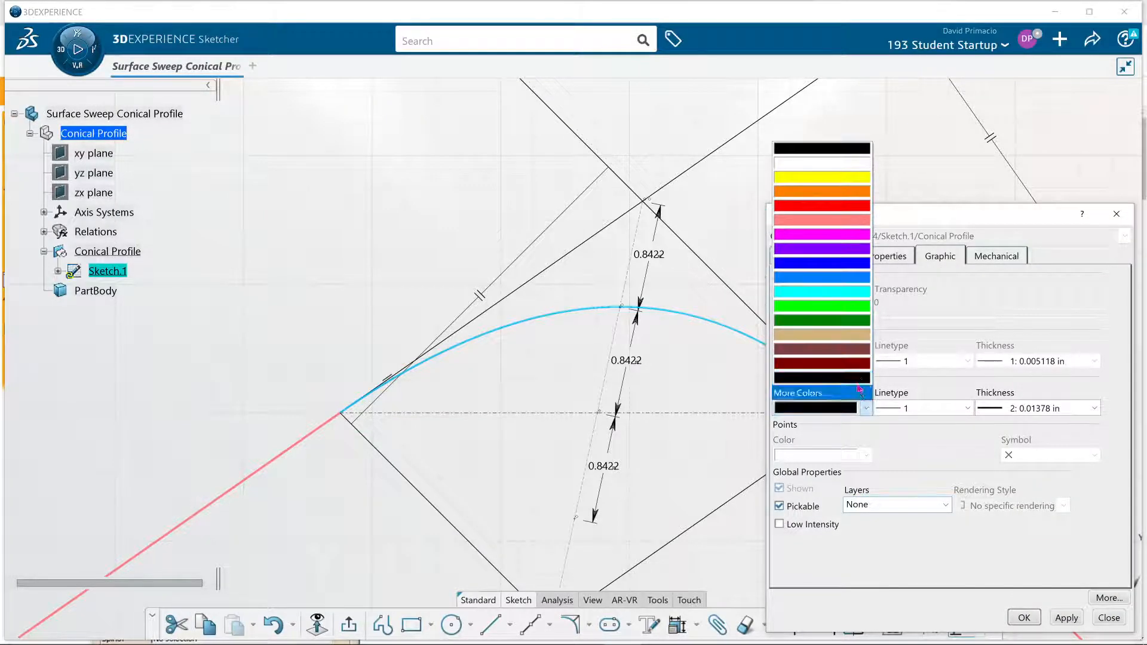
pyautogui.click(848, 305)
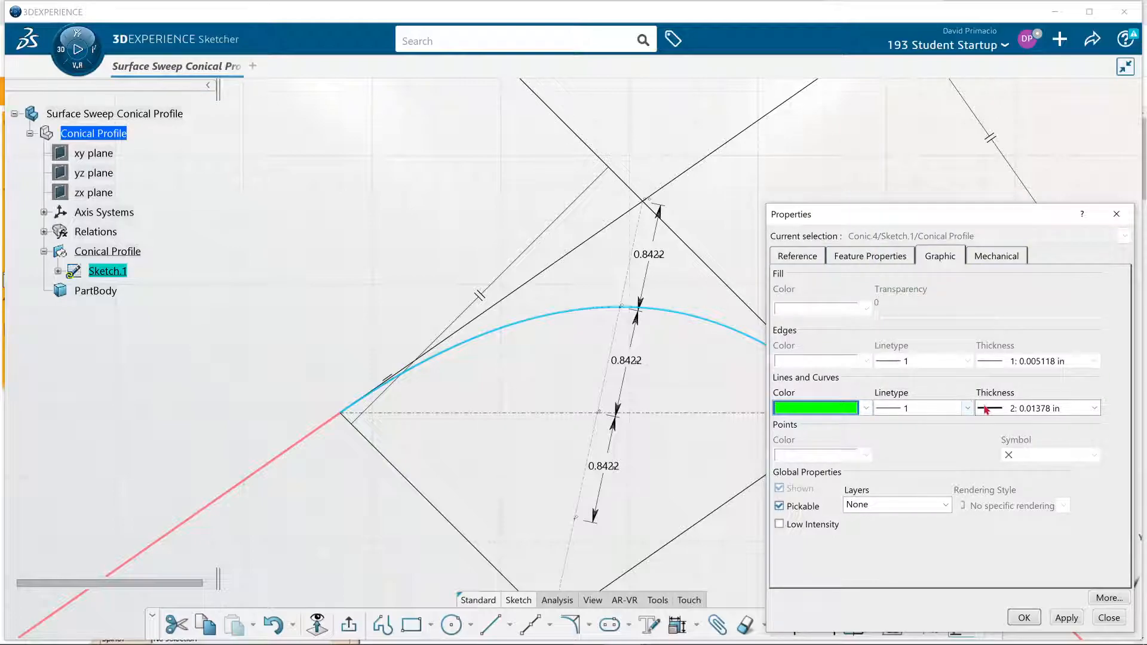
pyautogui.click(987, 408)
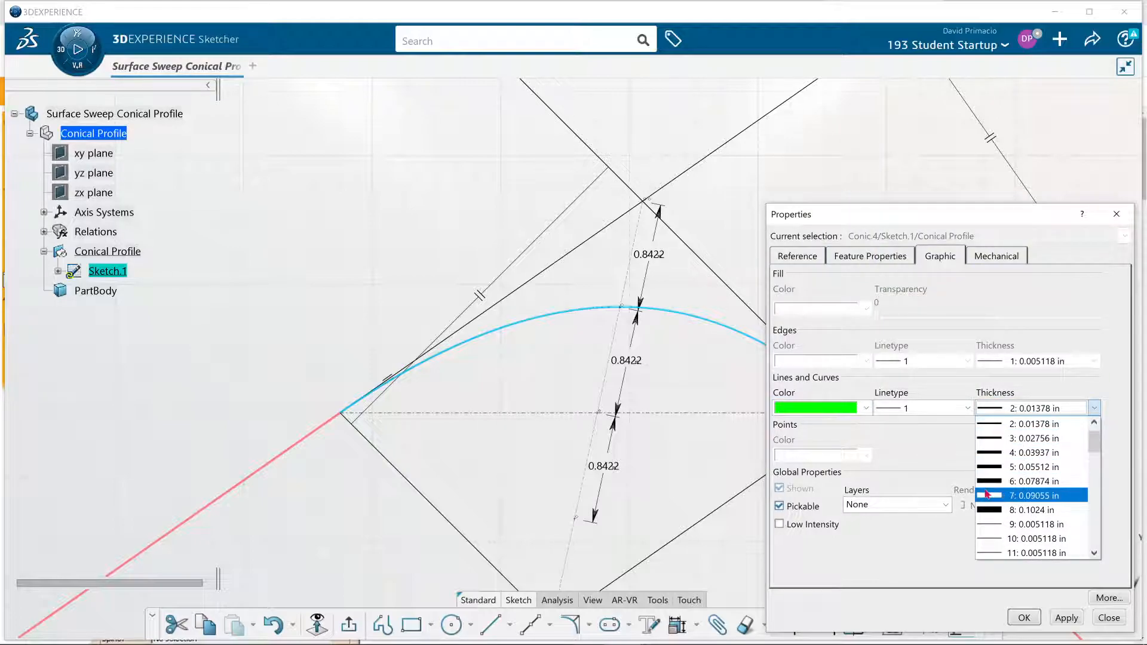
pyautogui.click(987, 510)
pyautogui.click(1025, 618)
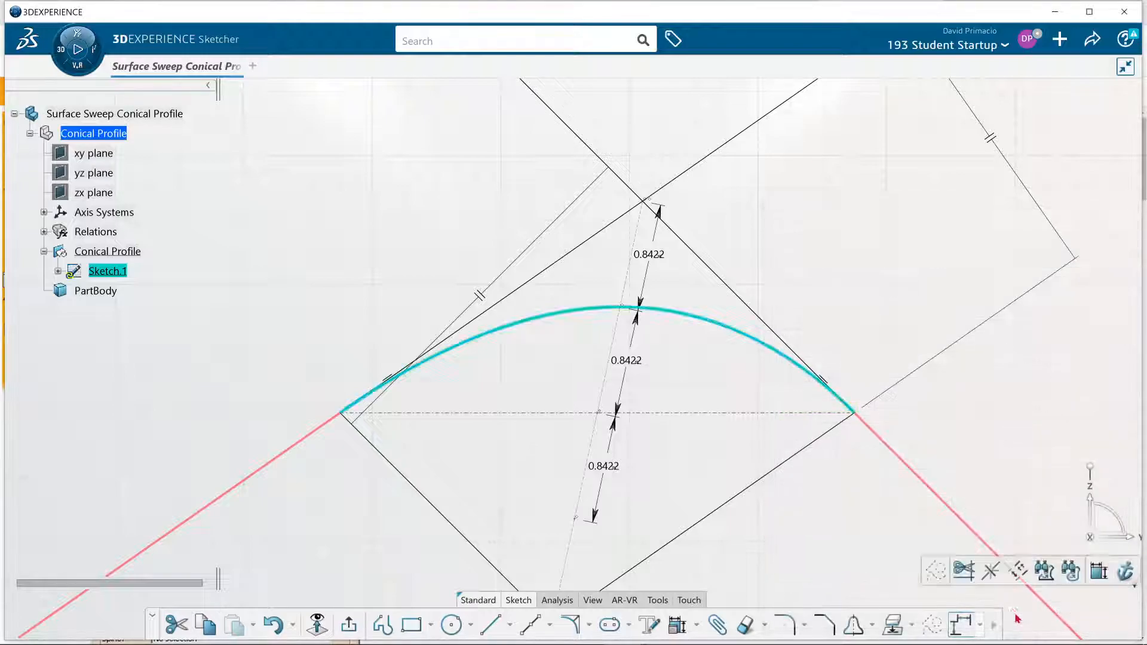
pyautogui.click(980, 408)
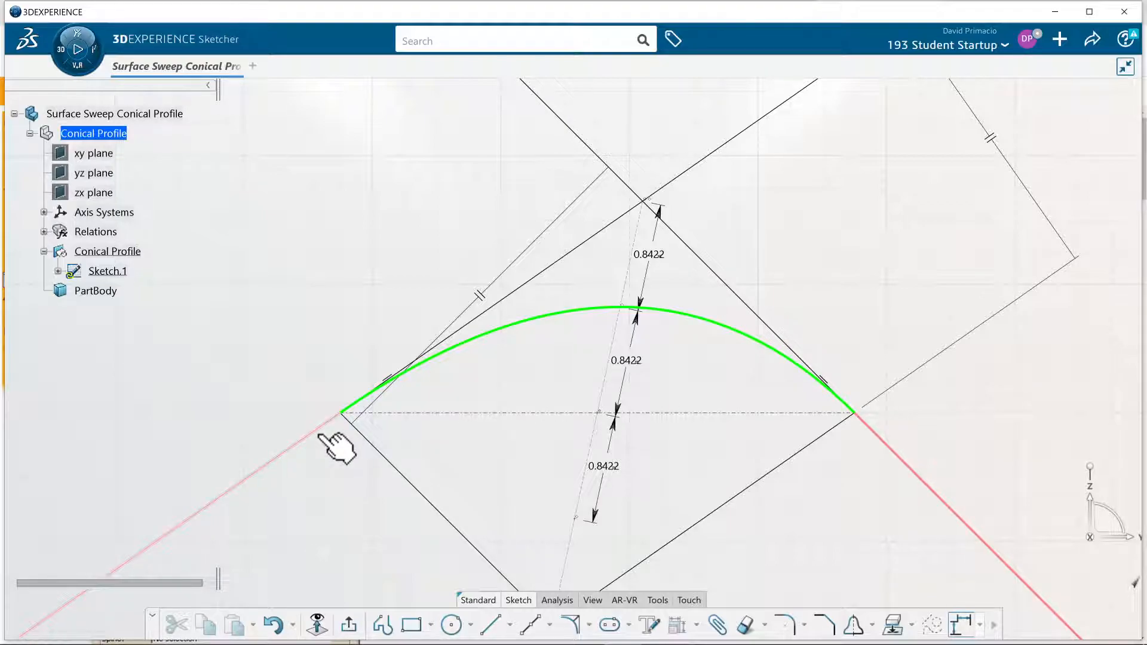
pyautogui.moveTo(708, 492)
pyautogui.mouseDown(button='middle')
pyautogui.moveTo(686, 435)
pyautogui.moveTo(691, 456)
pyautogui.moveTo(684, 443)
pyautogui.moveTo(751, 478)
pyautogui.mouseUp(button='middle')
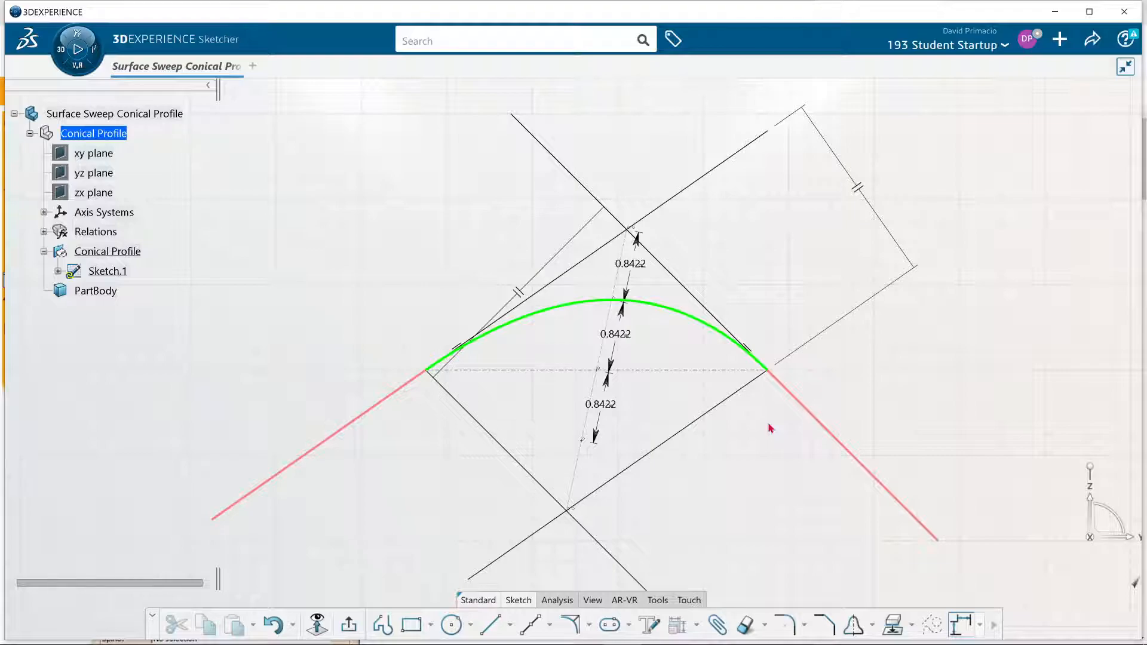
pyautogui.moveTo(770, 428)
pyautogui.mouseDown(button='middle')
pyautogui.moveTo(768, 455)
pyautogui.moveTo(762, 447)
pyautogui.mouseUp(button='middle')
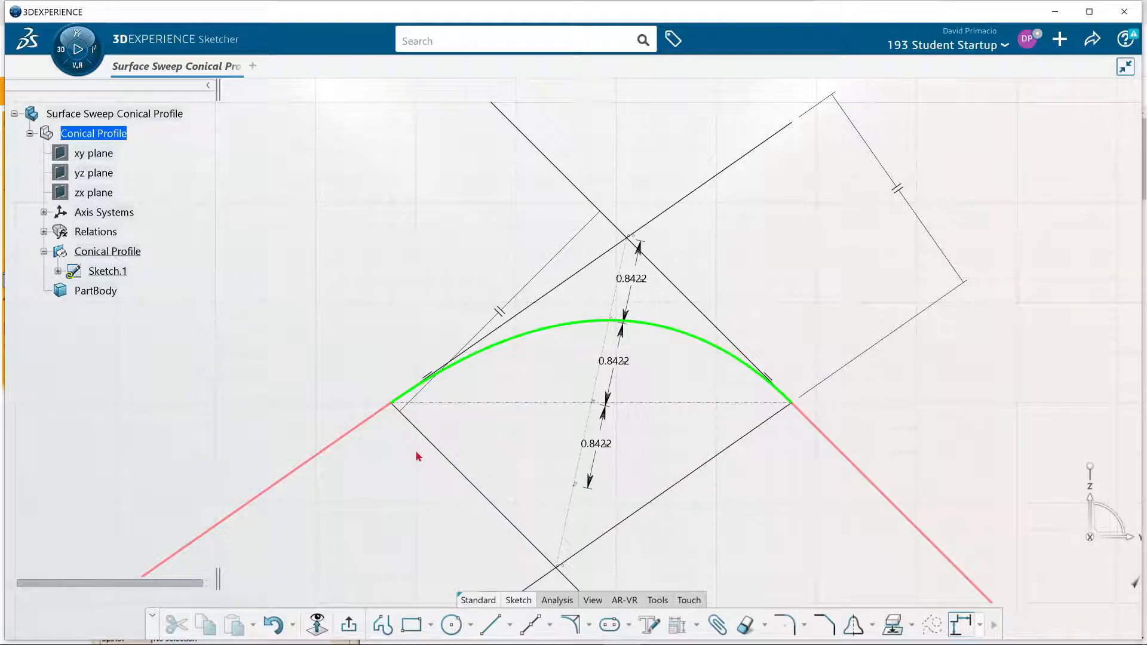
# Sketch a conic between the light red lines' upper ends, with its tangent intersection at the upper crossing and a parameter of 0.25
pyautogui.moveTo(468, 458); pyautogui.dragTo(447, 424, button='middle')
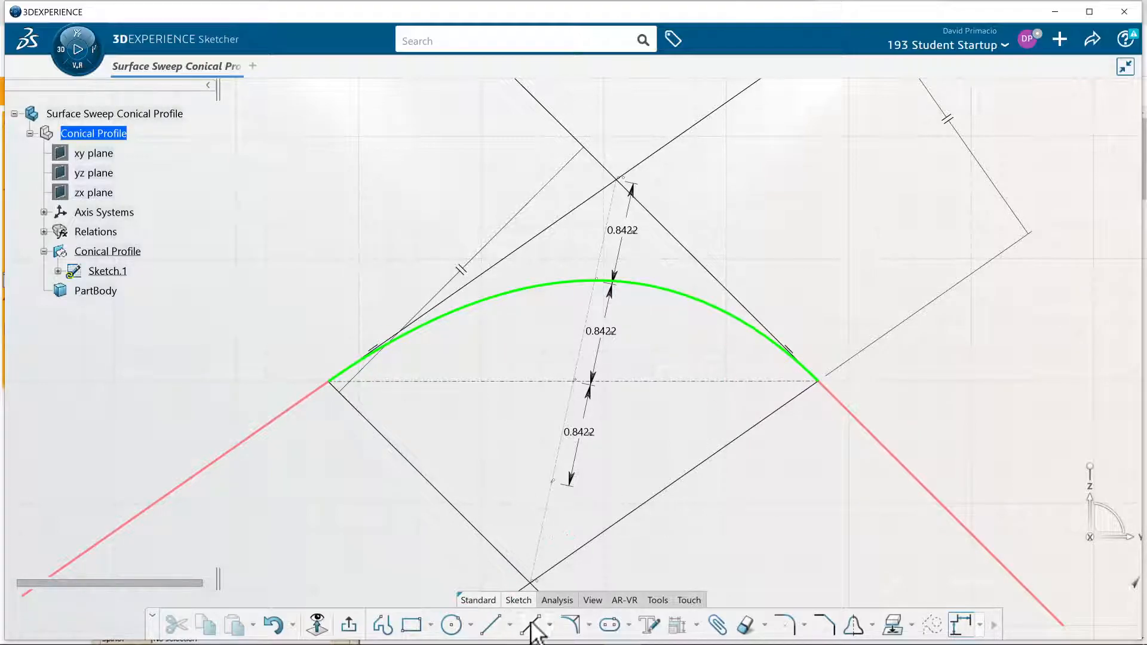
pyautogui.click(571, 624)
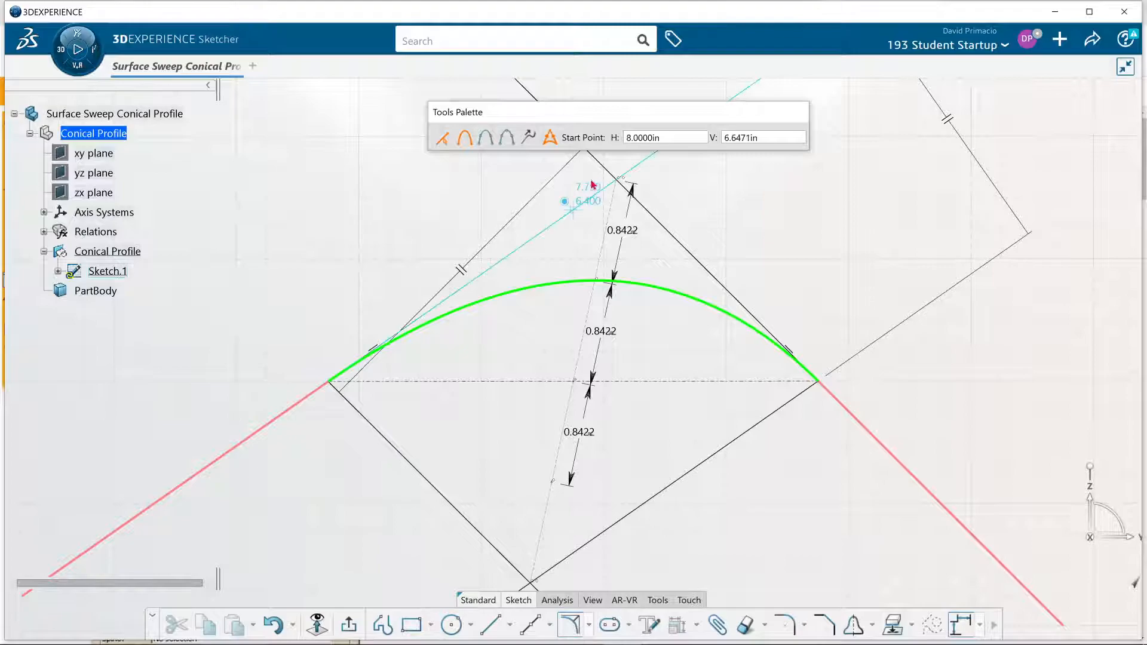
pyautogui.click(328, 382)
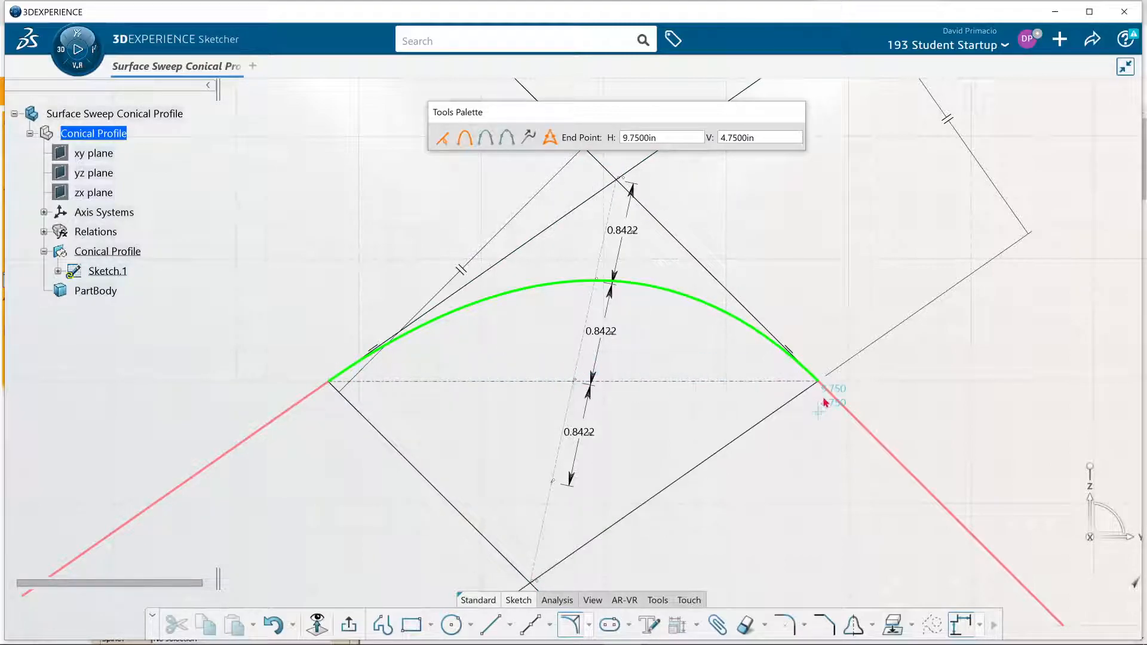
pyautogui.click(817, 380)
pyautogui.moveTo(756, 525); pyautogui.dragTo(768, 578, button='middle')
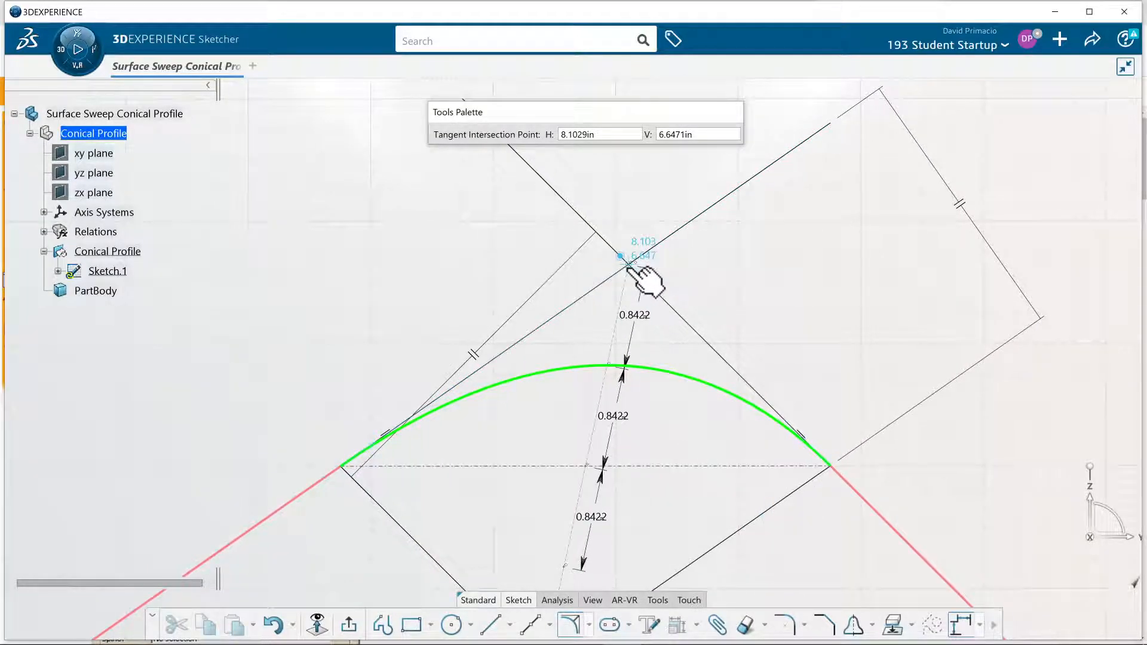
pyautogui.click(629, 267)
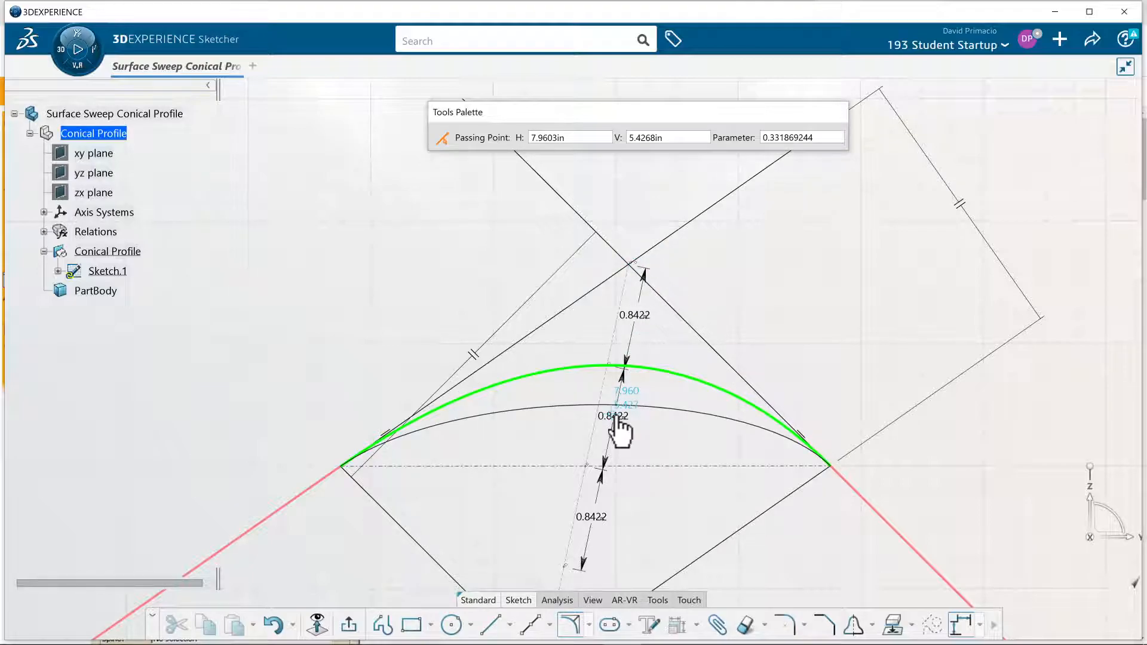
pyautogui.doubleClick(817, 137)
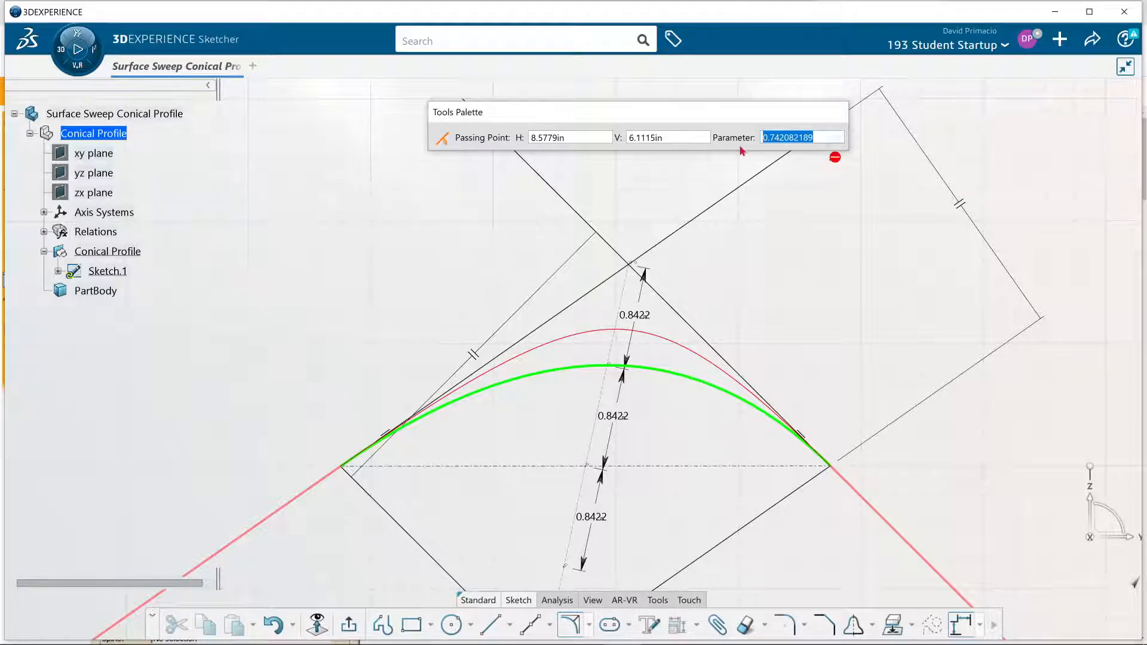
pyautogui.write('.')
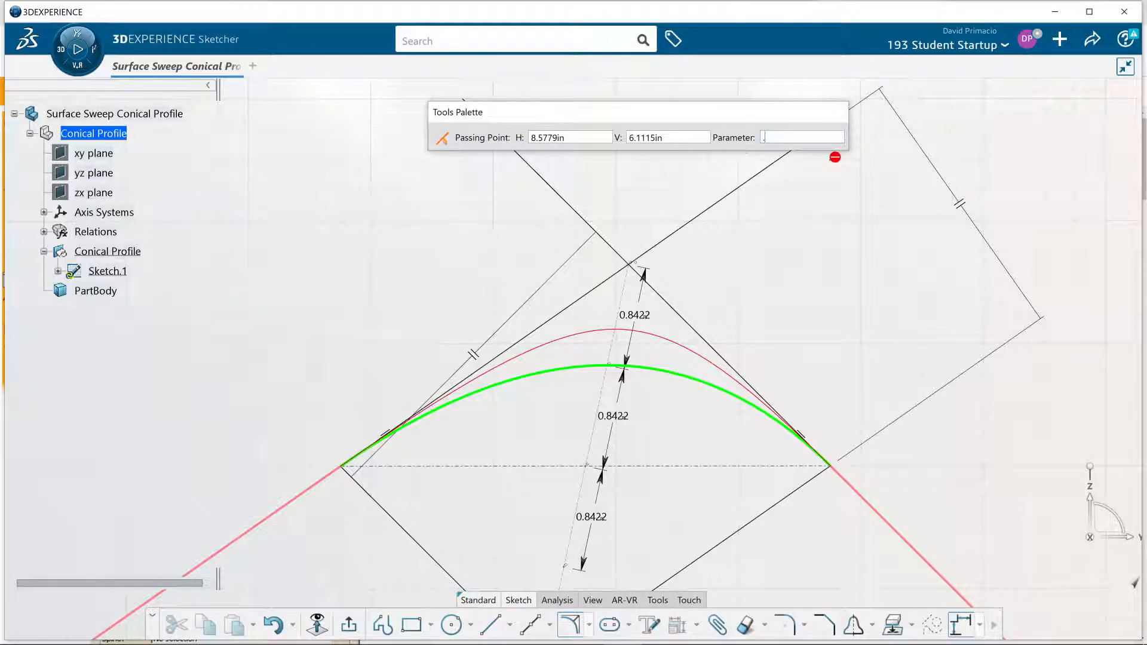
pyautogui.write('25')
pyautogui.press('Return')
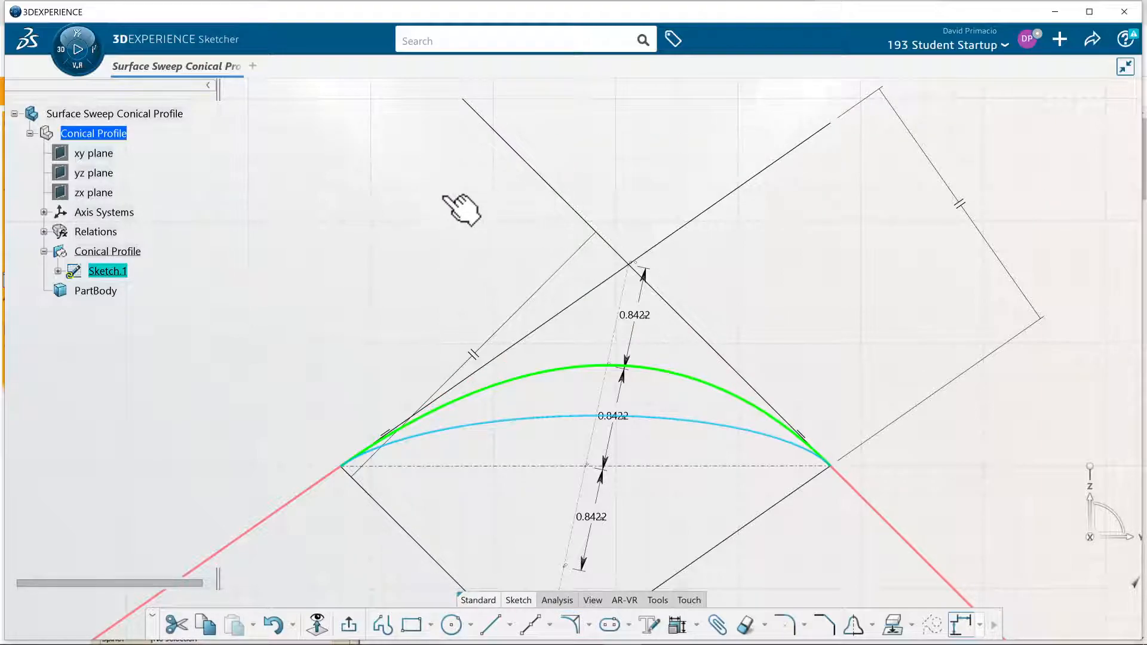
# Set the lower conic's line color to reddish brown and its thickness to 8 (0.1024 in)
pyautogui.click(445, 408)
pyautogui.rightClick(442, 409)
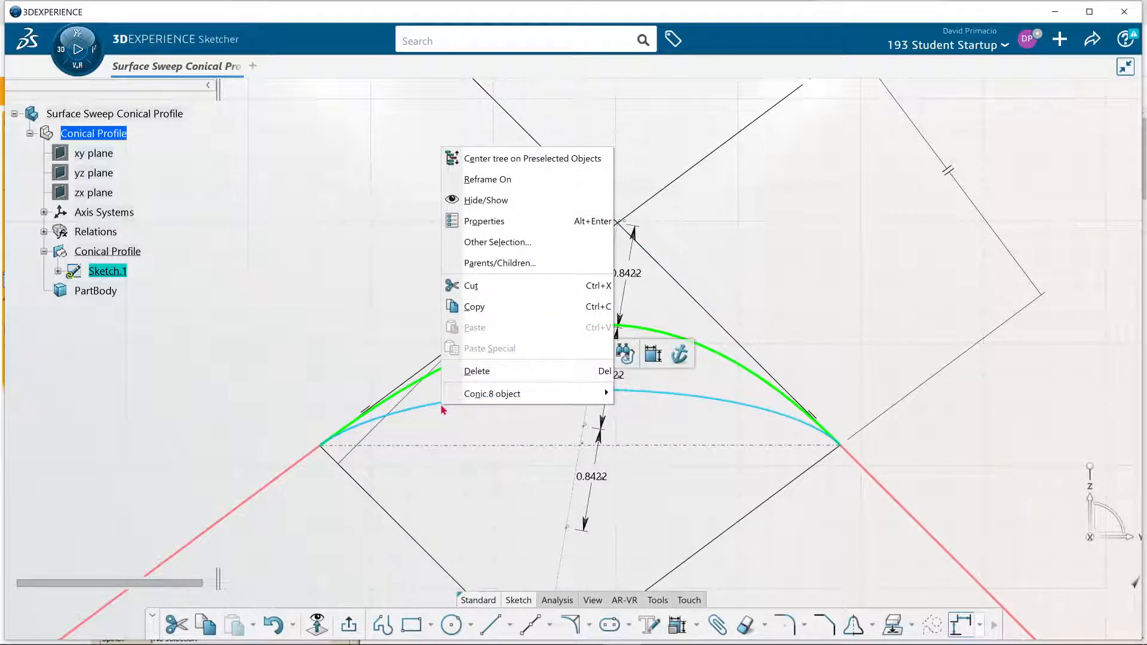
pyautogui.click(525, 221)
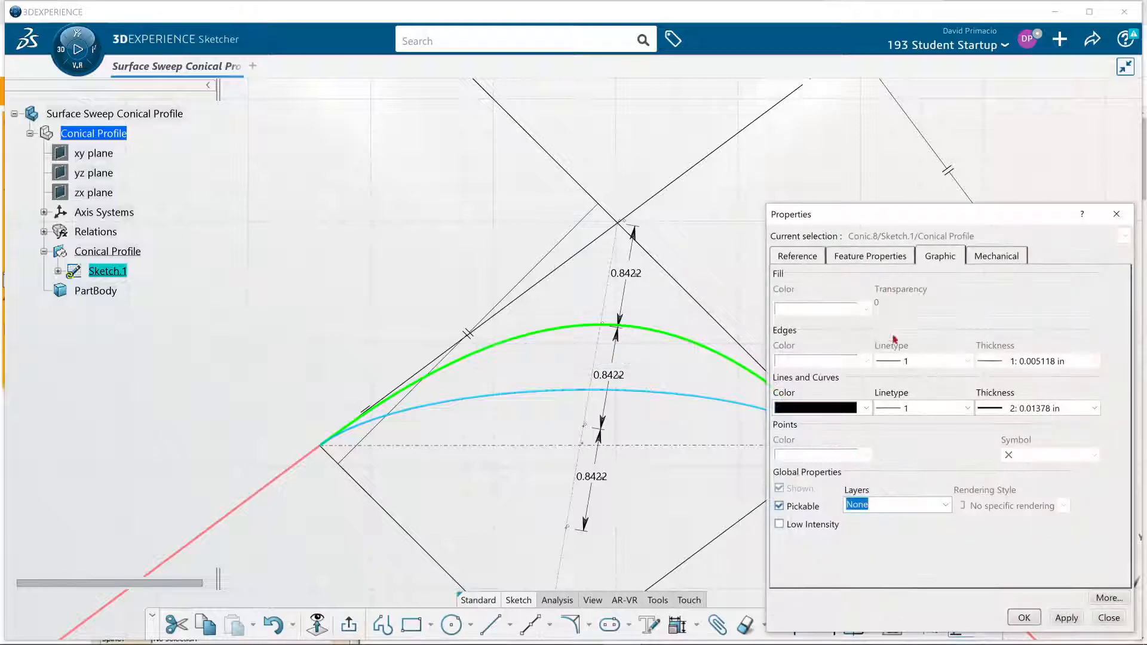
pyautogui.click(865, 408)
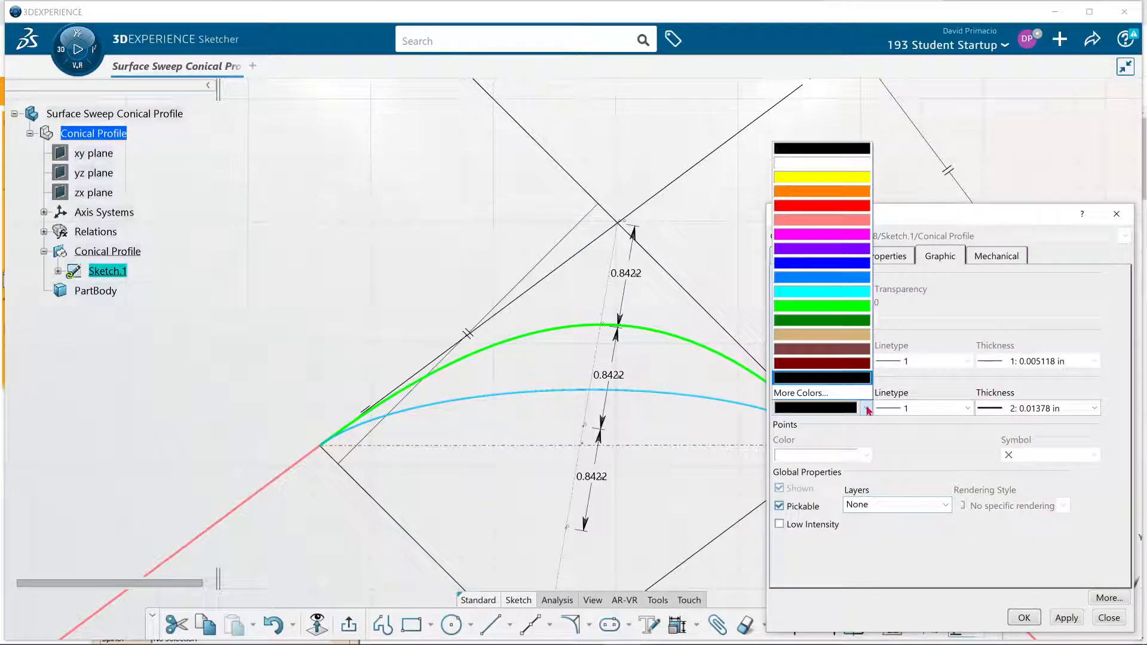
pyautogui.click(861, 355)
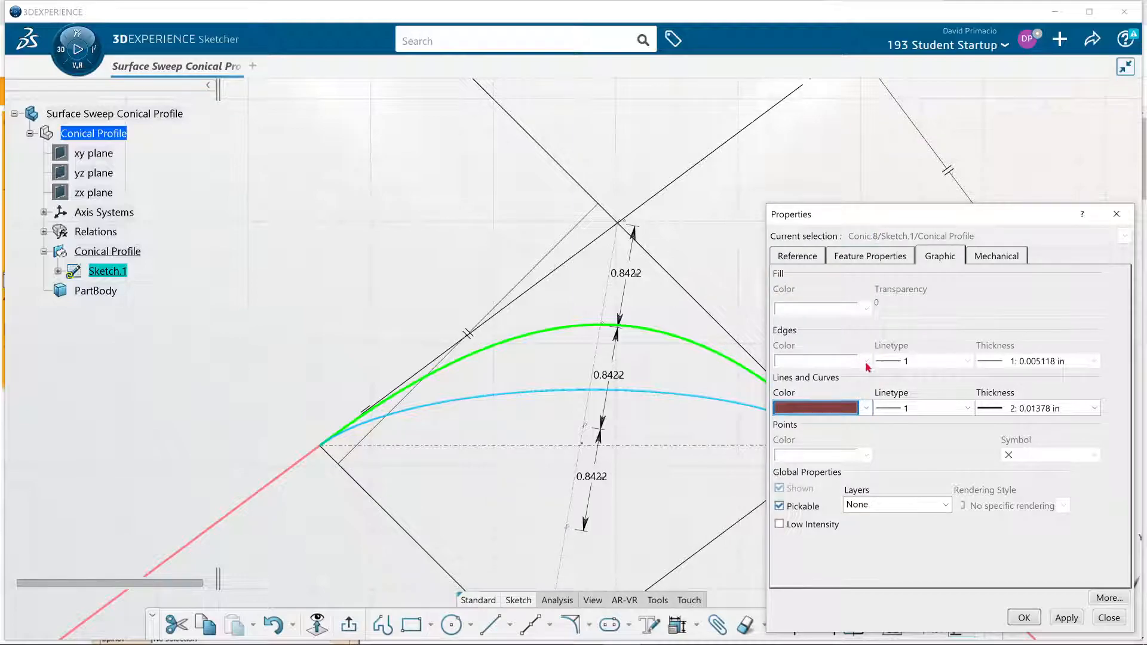
pyautogui.click(1026, 409)
pyautogui.click(1038, 509)
pyautogui.click(1078, 621)
pyautogui.click(1023, 618)
pyautogui.click(876, 511)
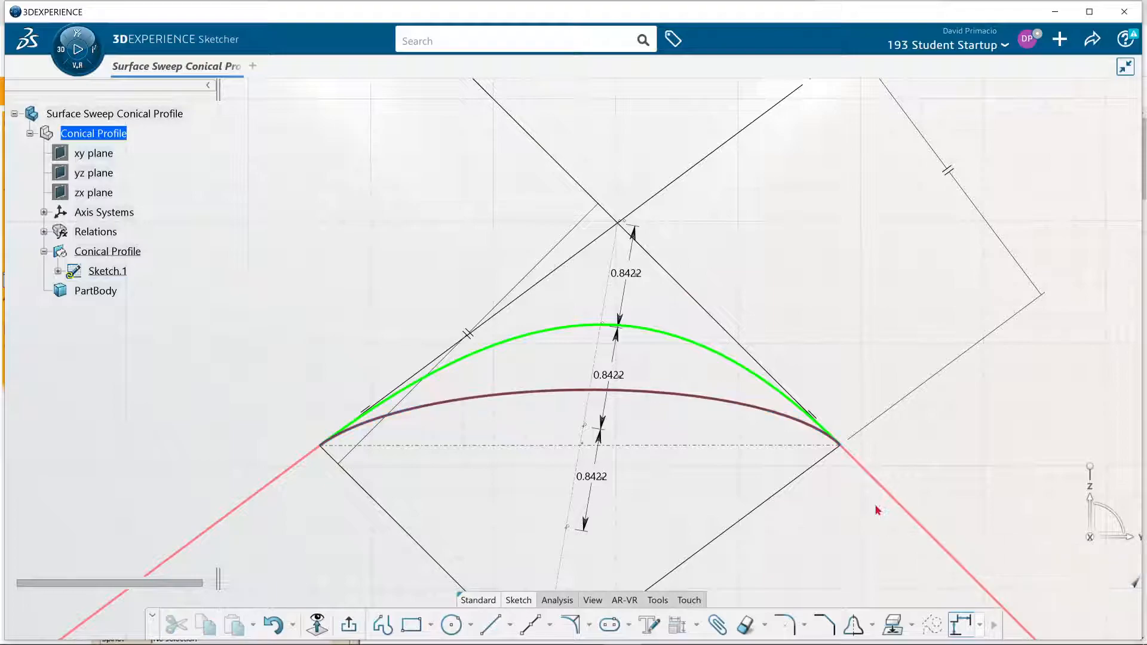
# Change the lower conic's line color to cyan
pyautogui.moveTo(987, 405); pyautogui.dragTo(972, 346, button='middle')
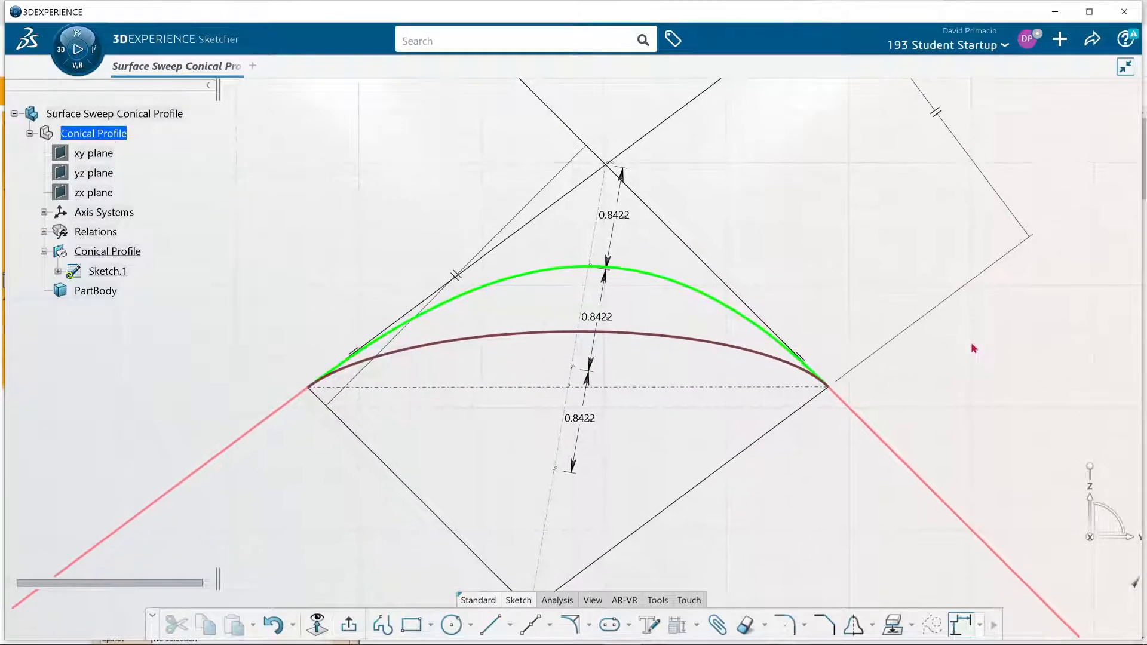
pyautogui.rightClick(664, 338)
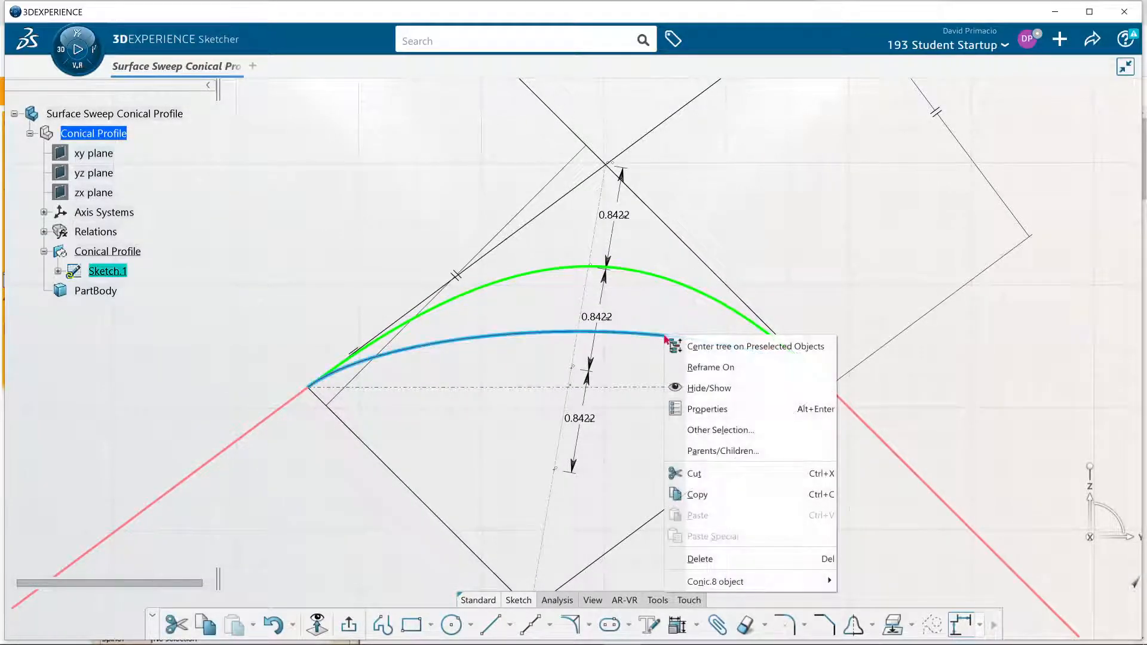
pyautogui.click(707, 409)
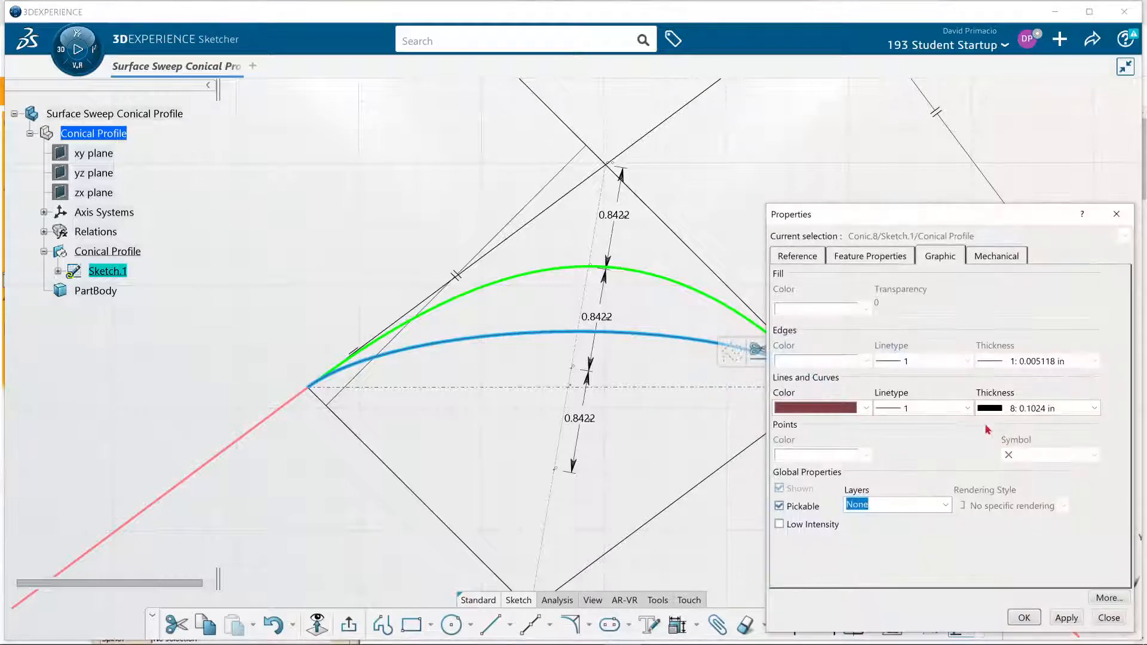
pyautogui.click(865, 408)
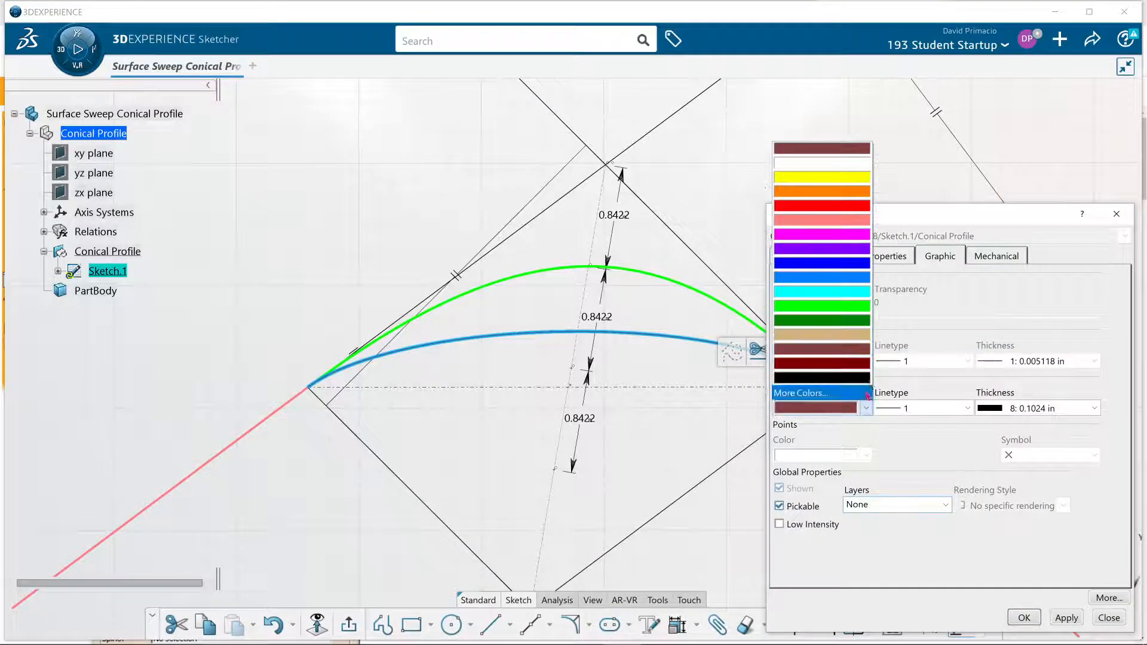
pyautogui.click(852, 290)
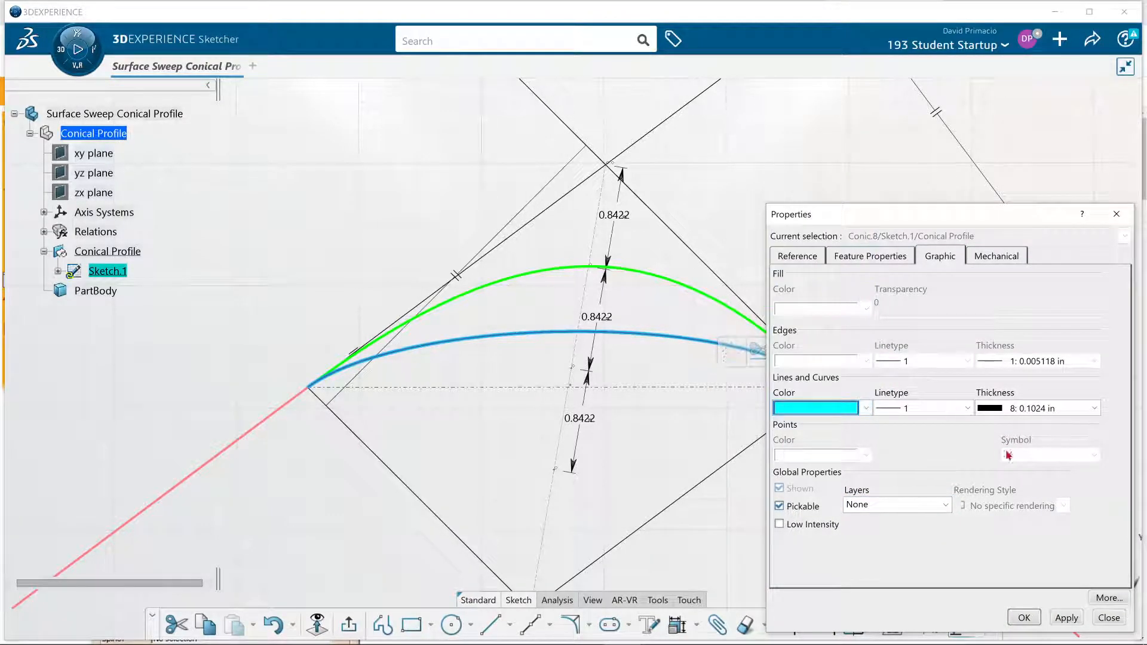
pyautogui.click(1066, 617)
pyautogui.click(1024, 617)
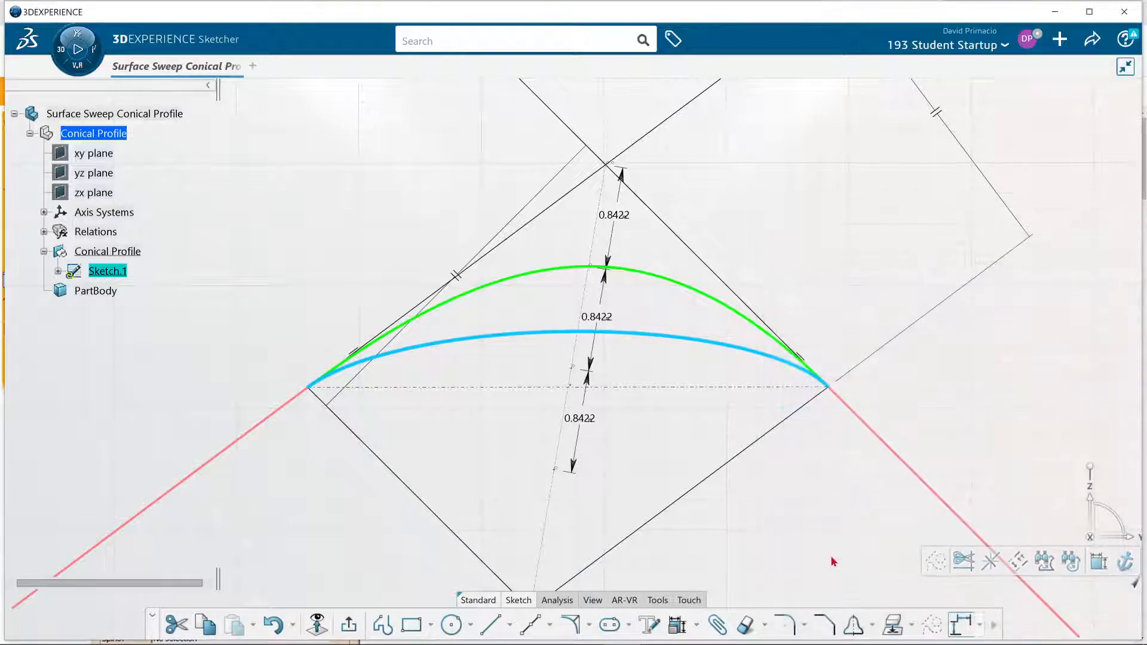
# Sketch a third conic between the same endpoints, with its tangent intersection at the upper crossing and its passing point above the green conic
pyautogui.moveTo(802, 500); pyautogui.dragTo(814, 530, button='middle')
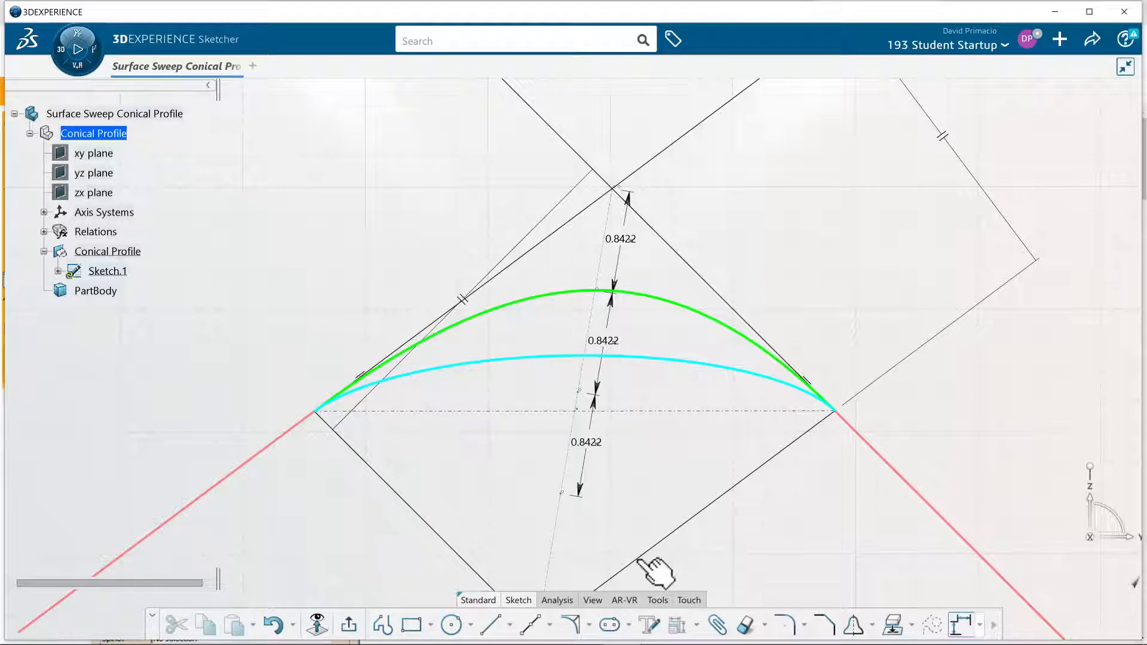
pyautogui.click(569, 625)
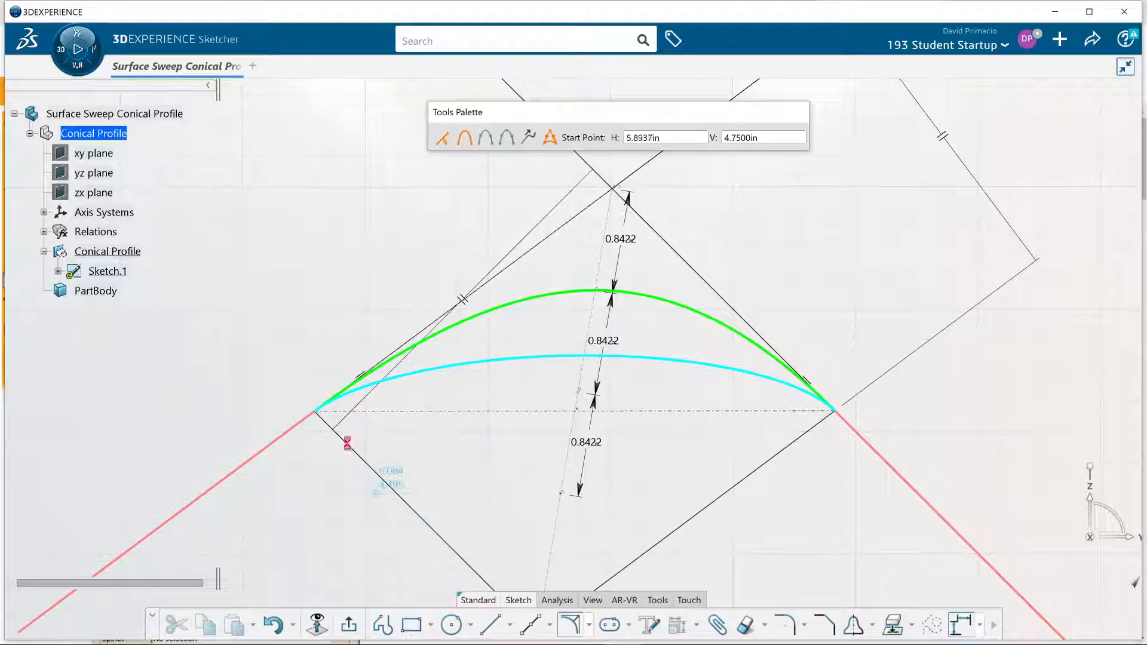
pyautogui.click(319, 417)
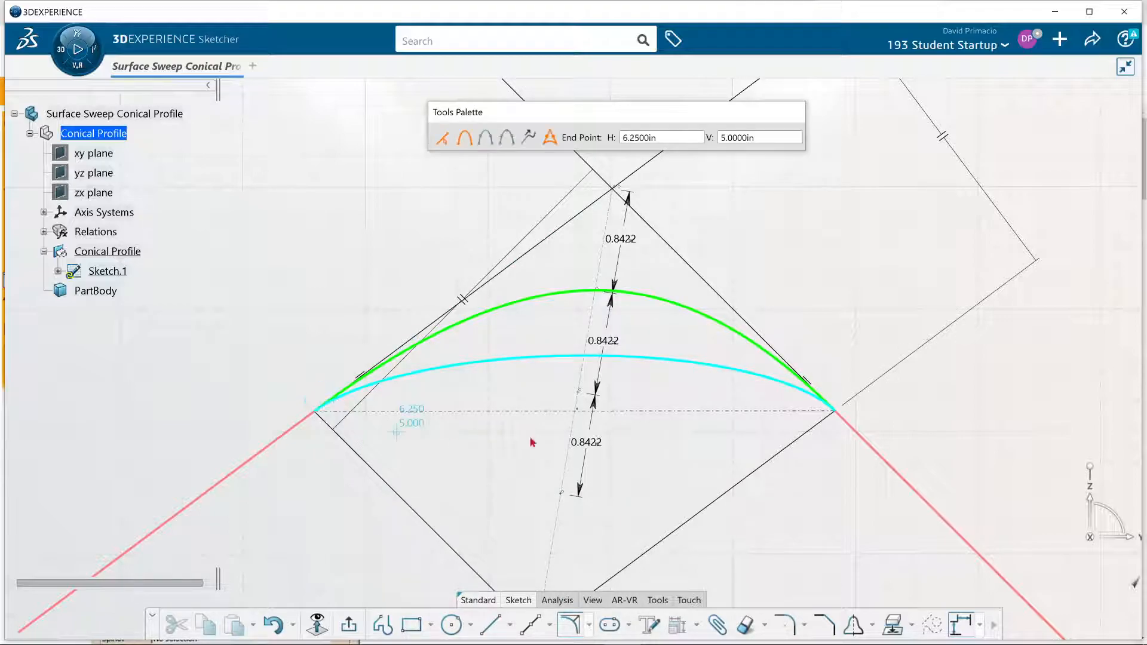
pyautogui.click(832, 409)
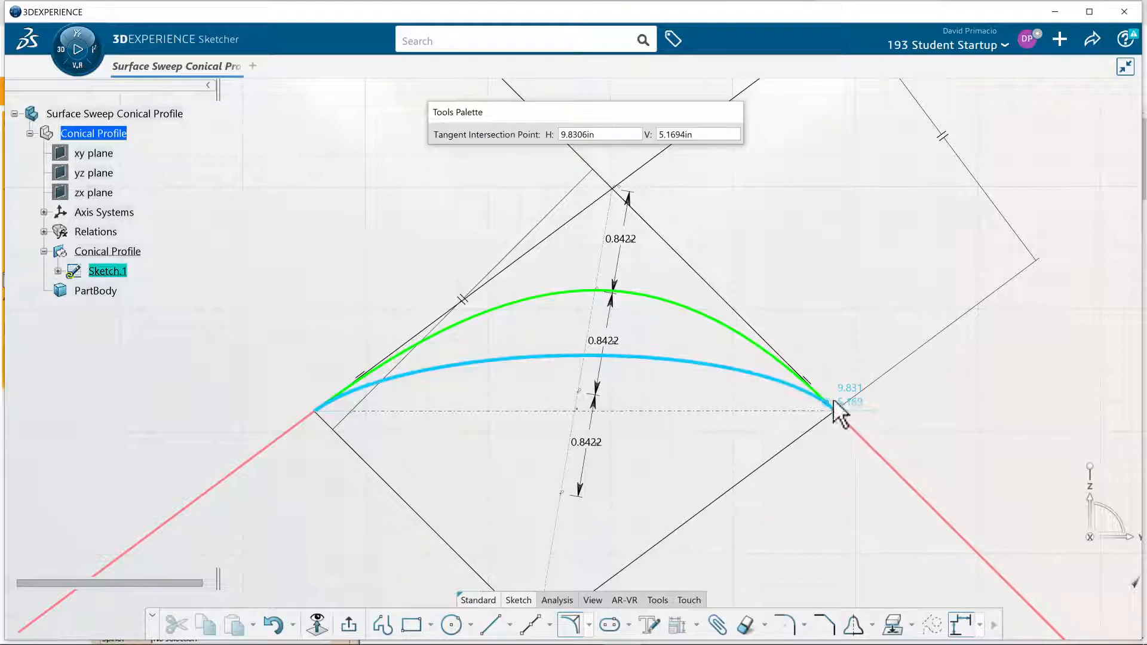
pyautogui.click(612, 187)
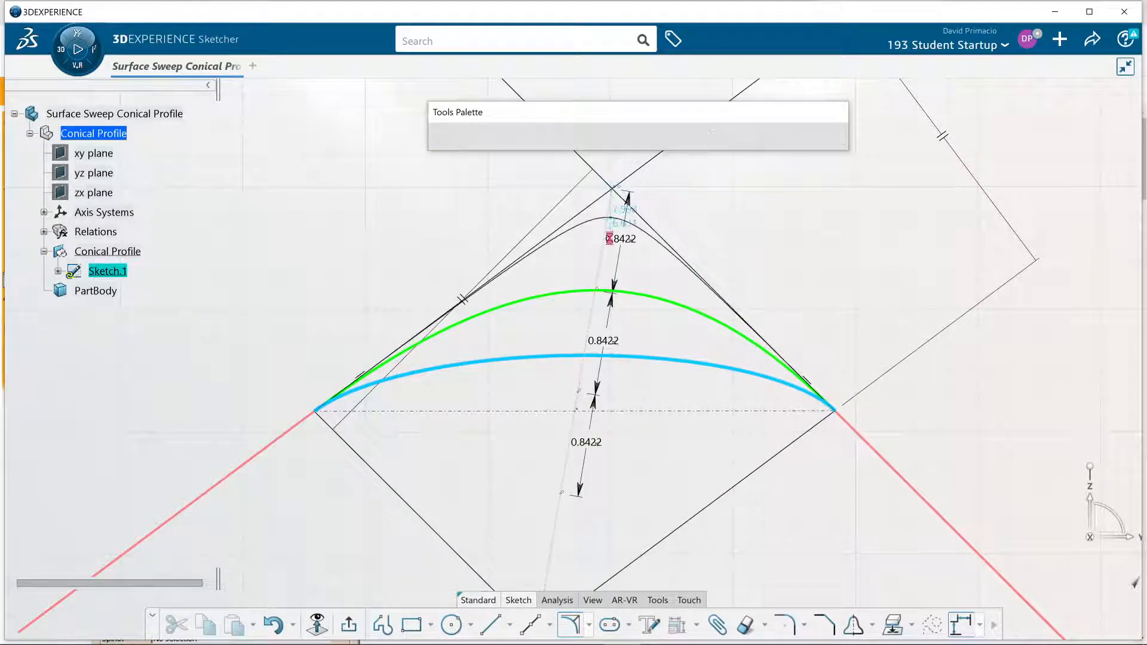
pyautogui.click(685, 261)
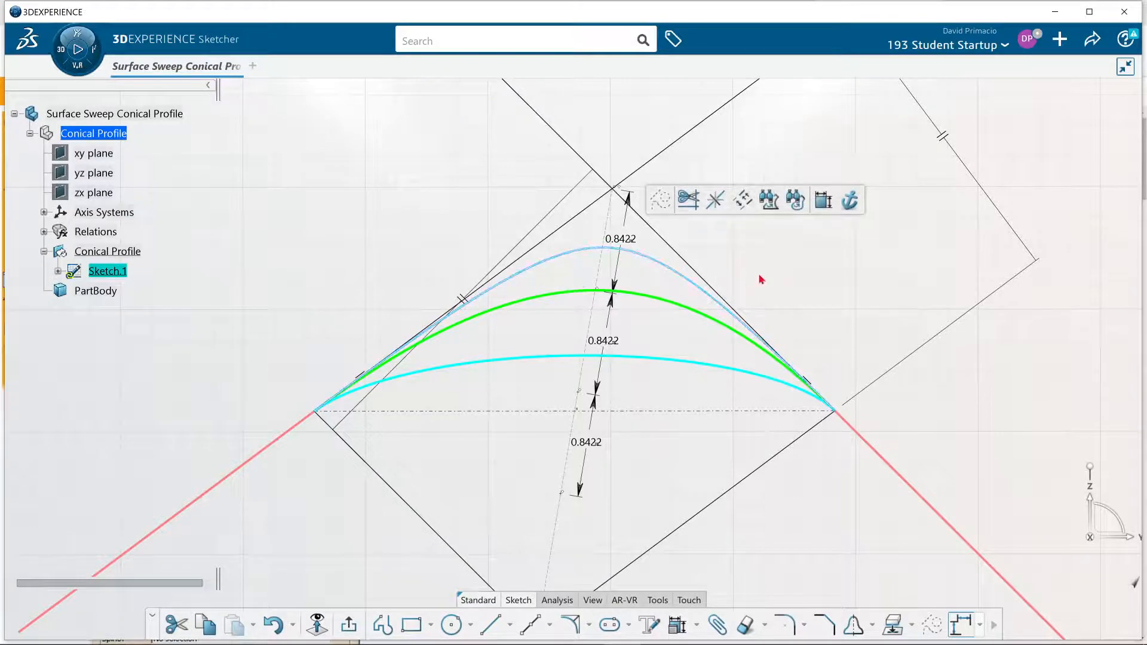
pyautogui.click(898, 288)
# Set the uppermost conic's line color to magenta and thicken its line to match the green and cyan conics
pyautogui.click(680, 270)
pyautogui.rightClick(676, 274)
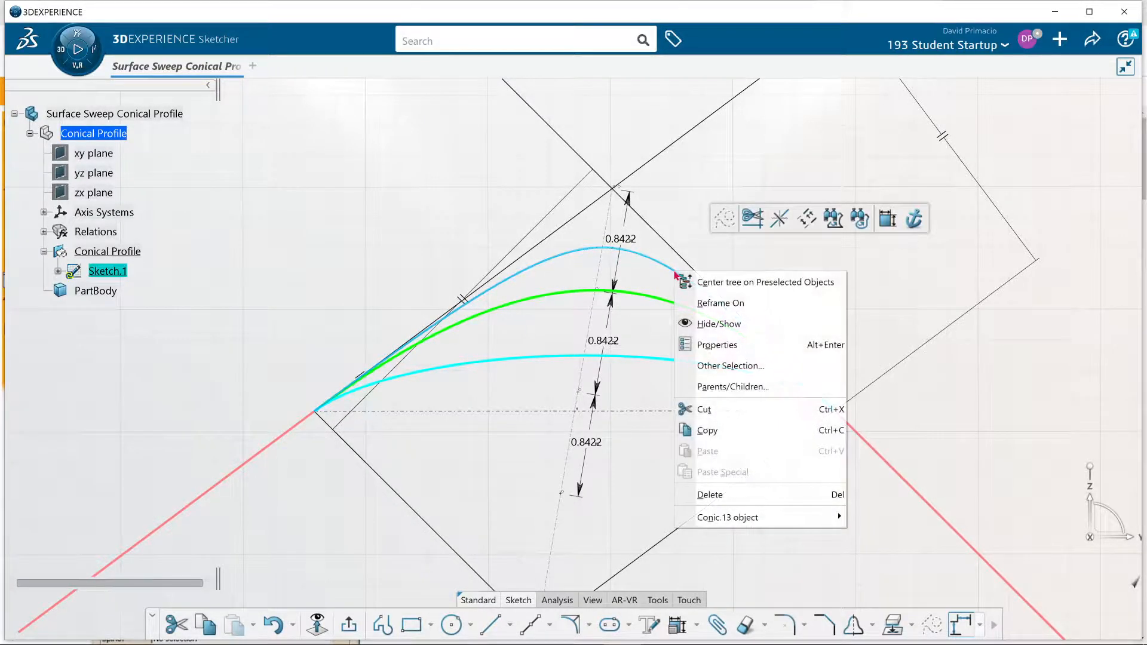
pyautogui.click(704, 346)
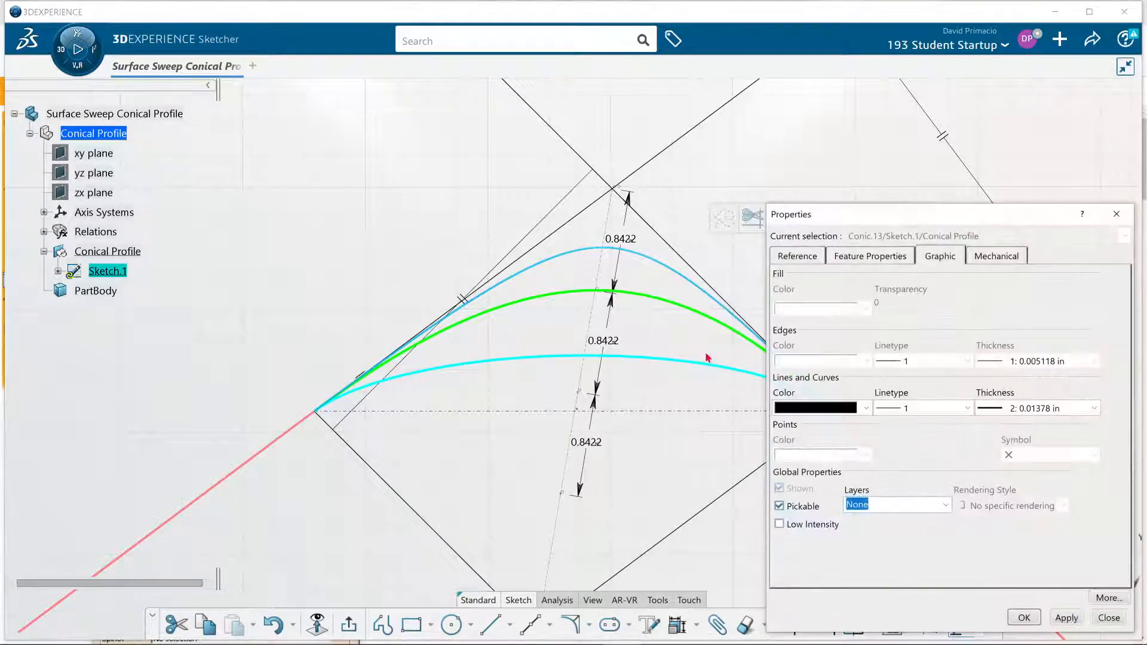
pyautogui.click(866, 408)
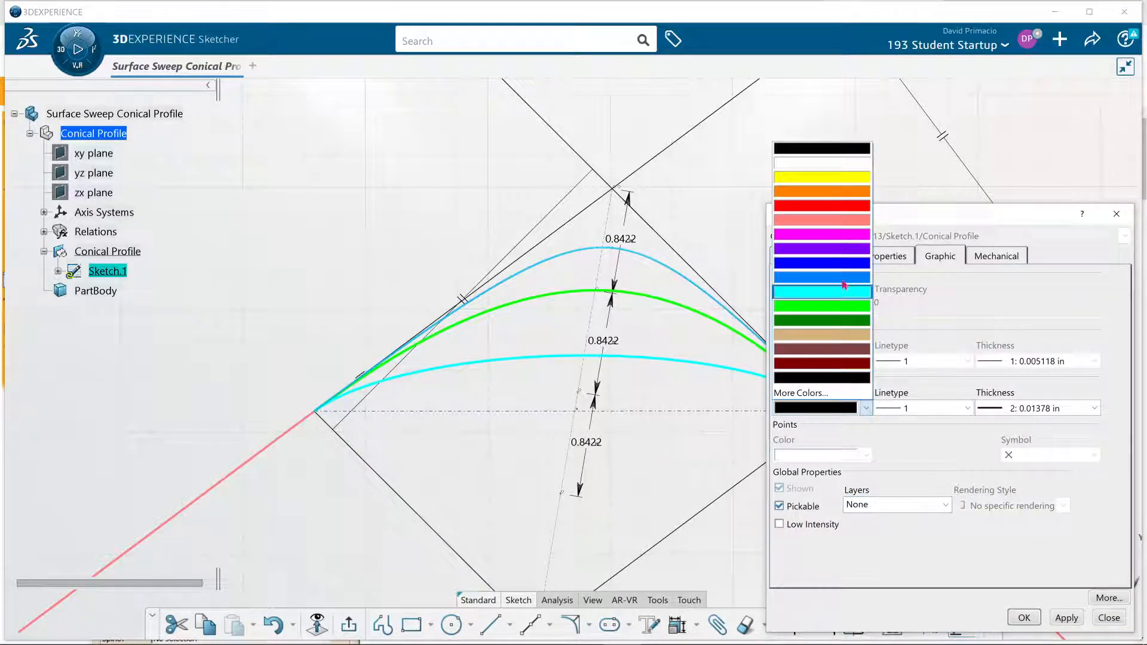
pyautogui.click(842, 234)
pyautogui.click(1074, 616)
pyautogui.click(1027, 408)
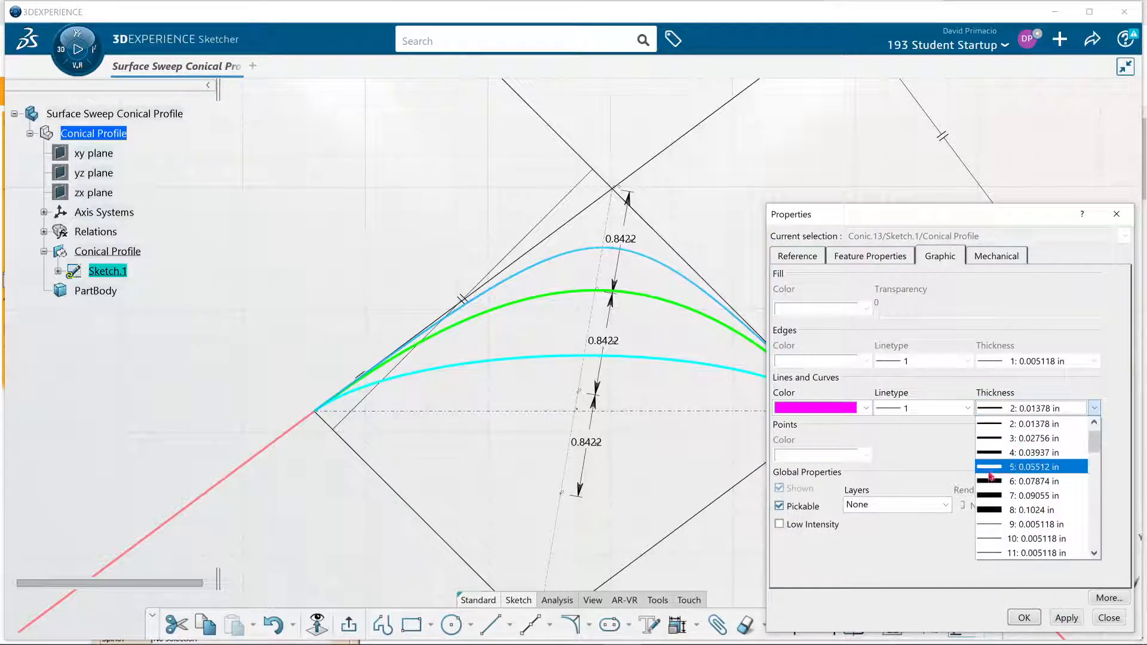
pyautogui.click(990, 559)
pyautogui.click(1023, 618)
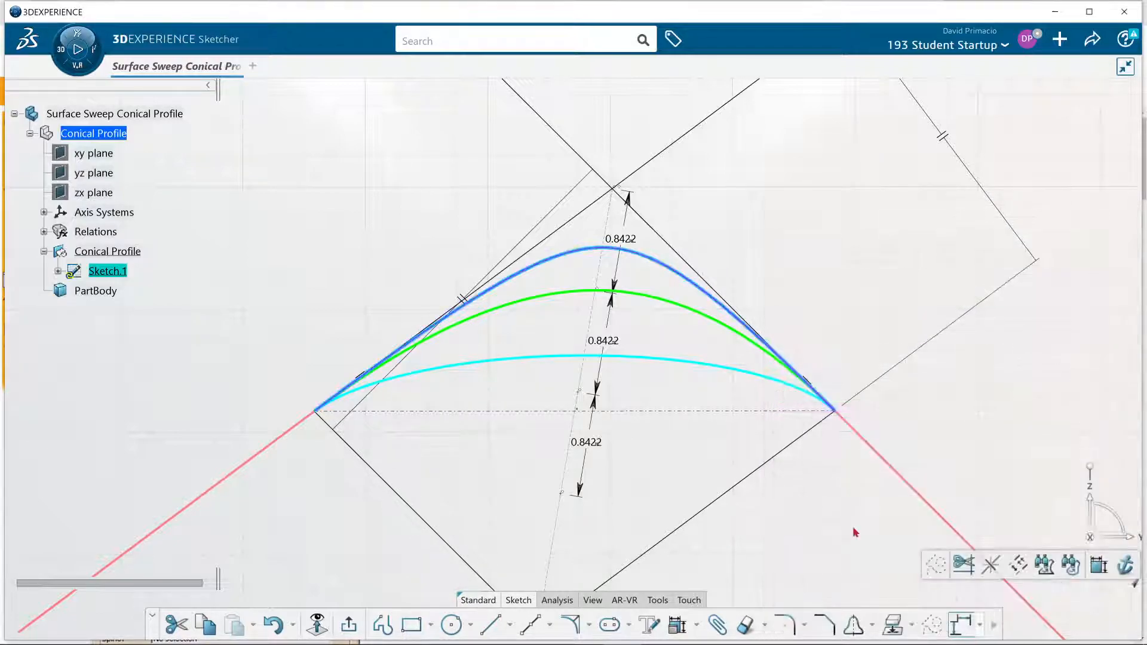
pyautogui.click(831, 514)
pyautogui.moveTo(832, 514)
pyautogui.mouseDown(button='middle')
pyautogui.moveTo(819, 460)
pyautogui.moveTo(785, 474)
pyautogui.mouseUp(button='middle')
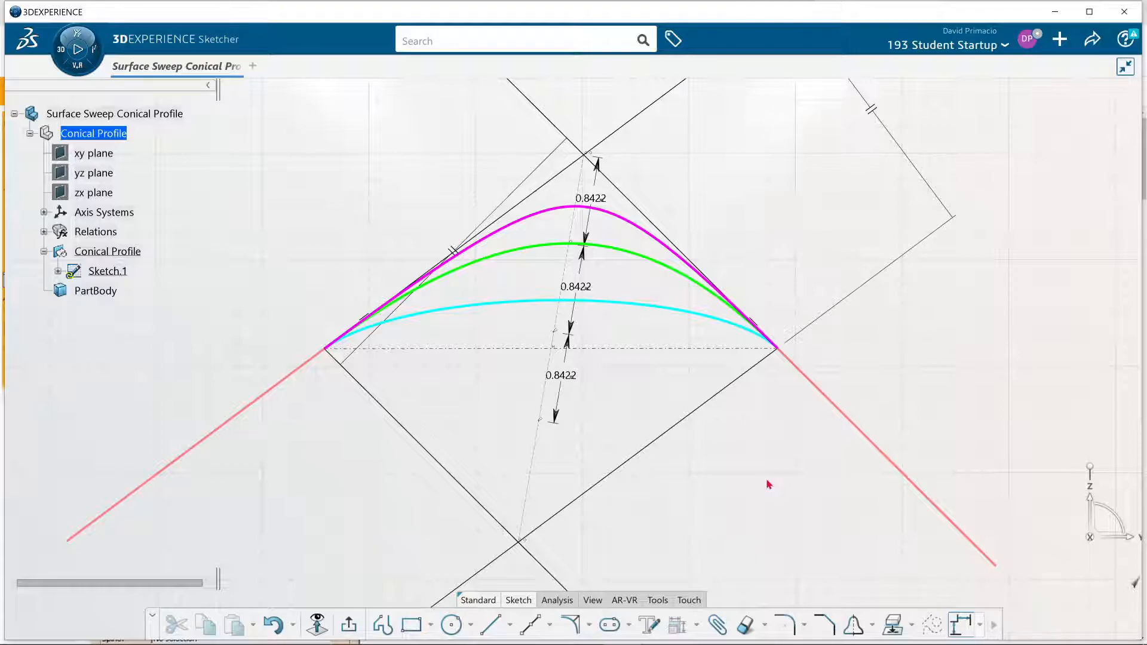
pyautogui.moveTo(801, 476)
pyautogui.mouseDown(button='middle')
pyautogui.moveTo(789, 468)
pyautogui.moveTo(842, 469)
pyautogui.moveTo(809, 456)
pyautogui.moveTo(809, 465)
pyautogui.mouseUp(button='middle')
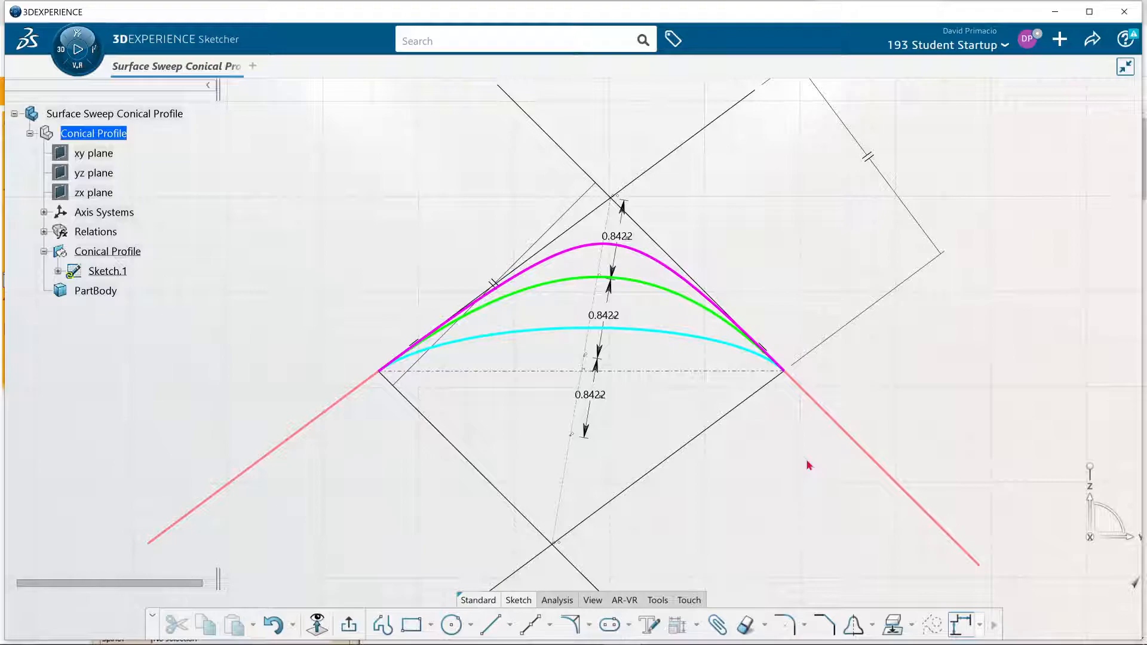